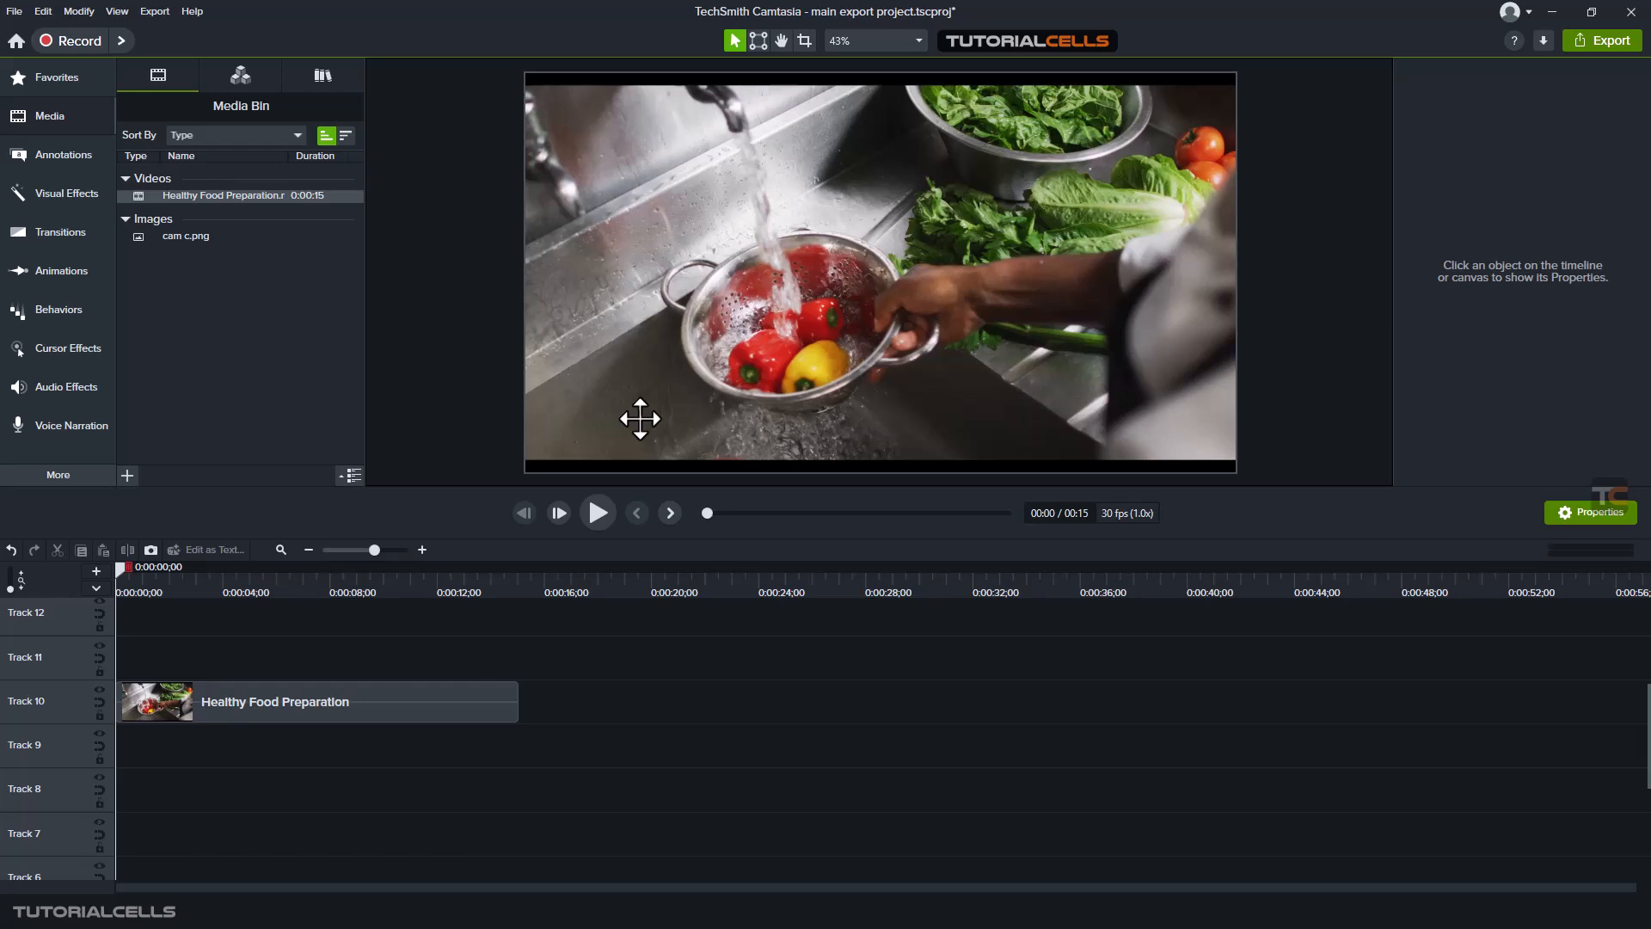
- Display the quiz track above the timeline tracks and move the playhead to 0:00:02;15
left_click(96, 588)
left_click(39, 600)
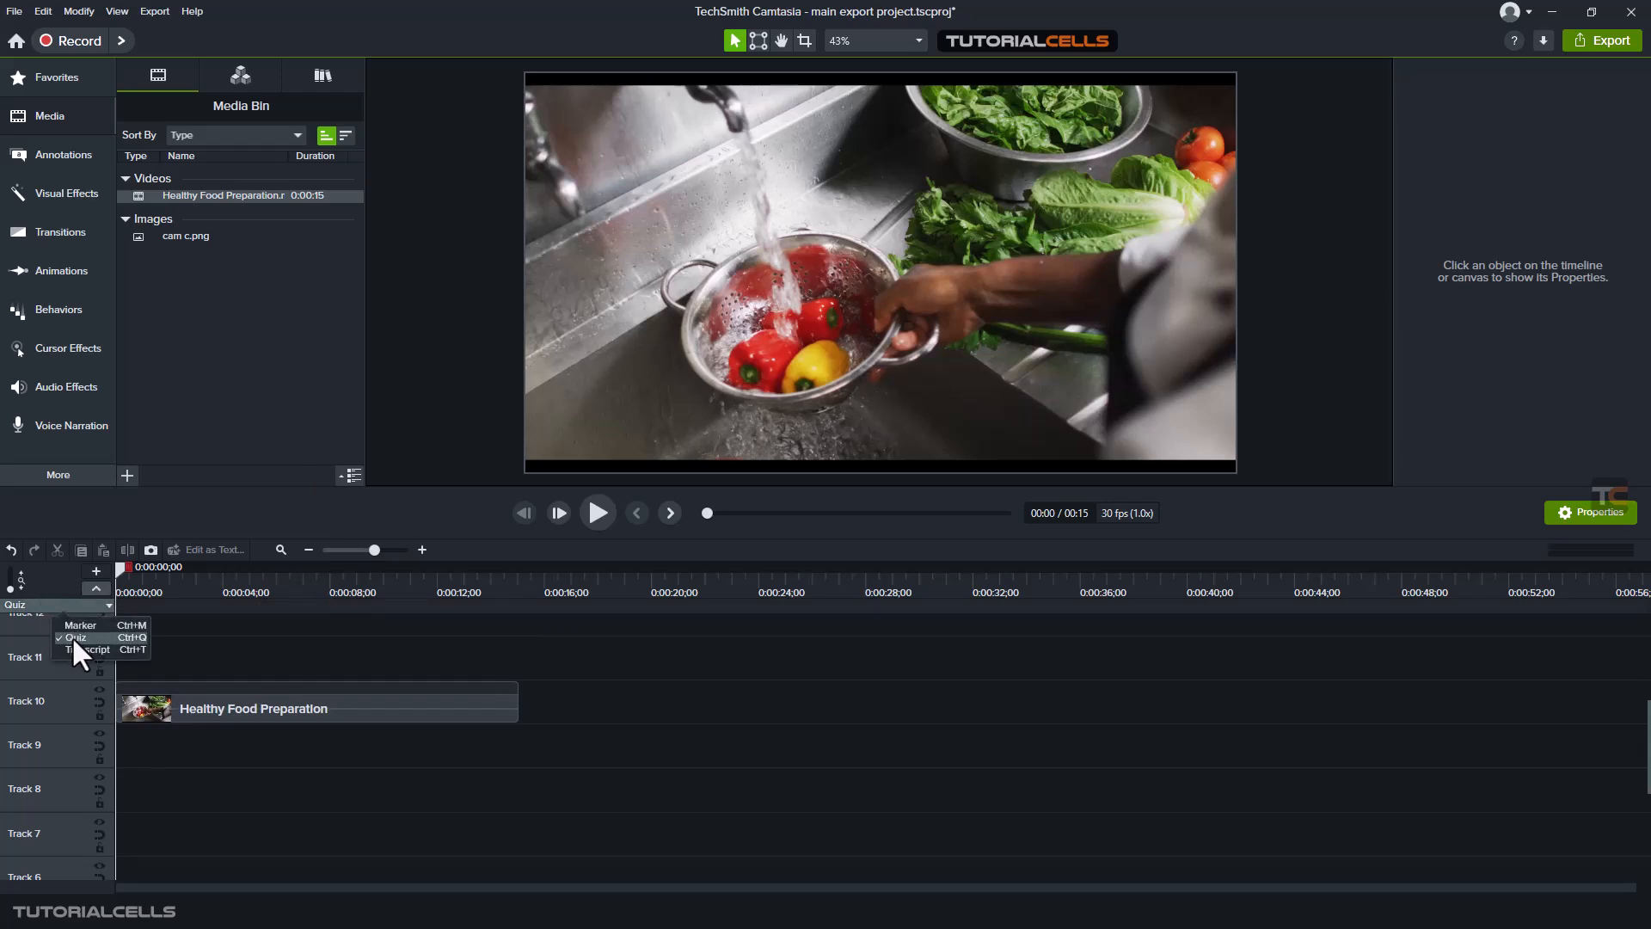
left_click(72, 637)
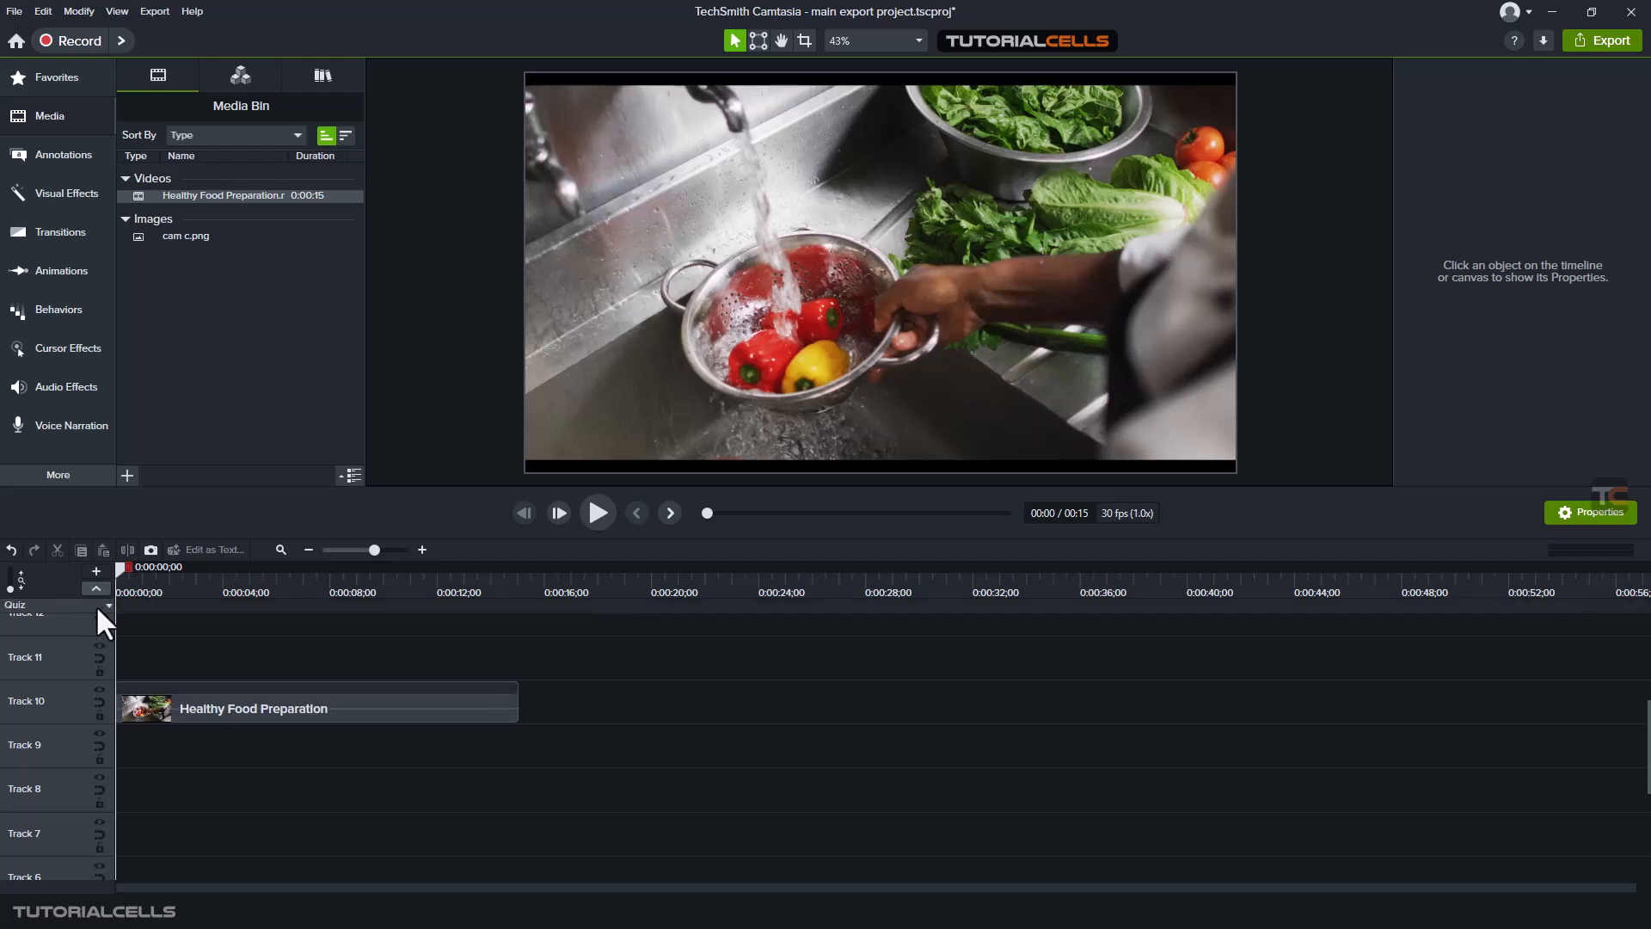
left_click(95, 605)
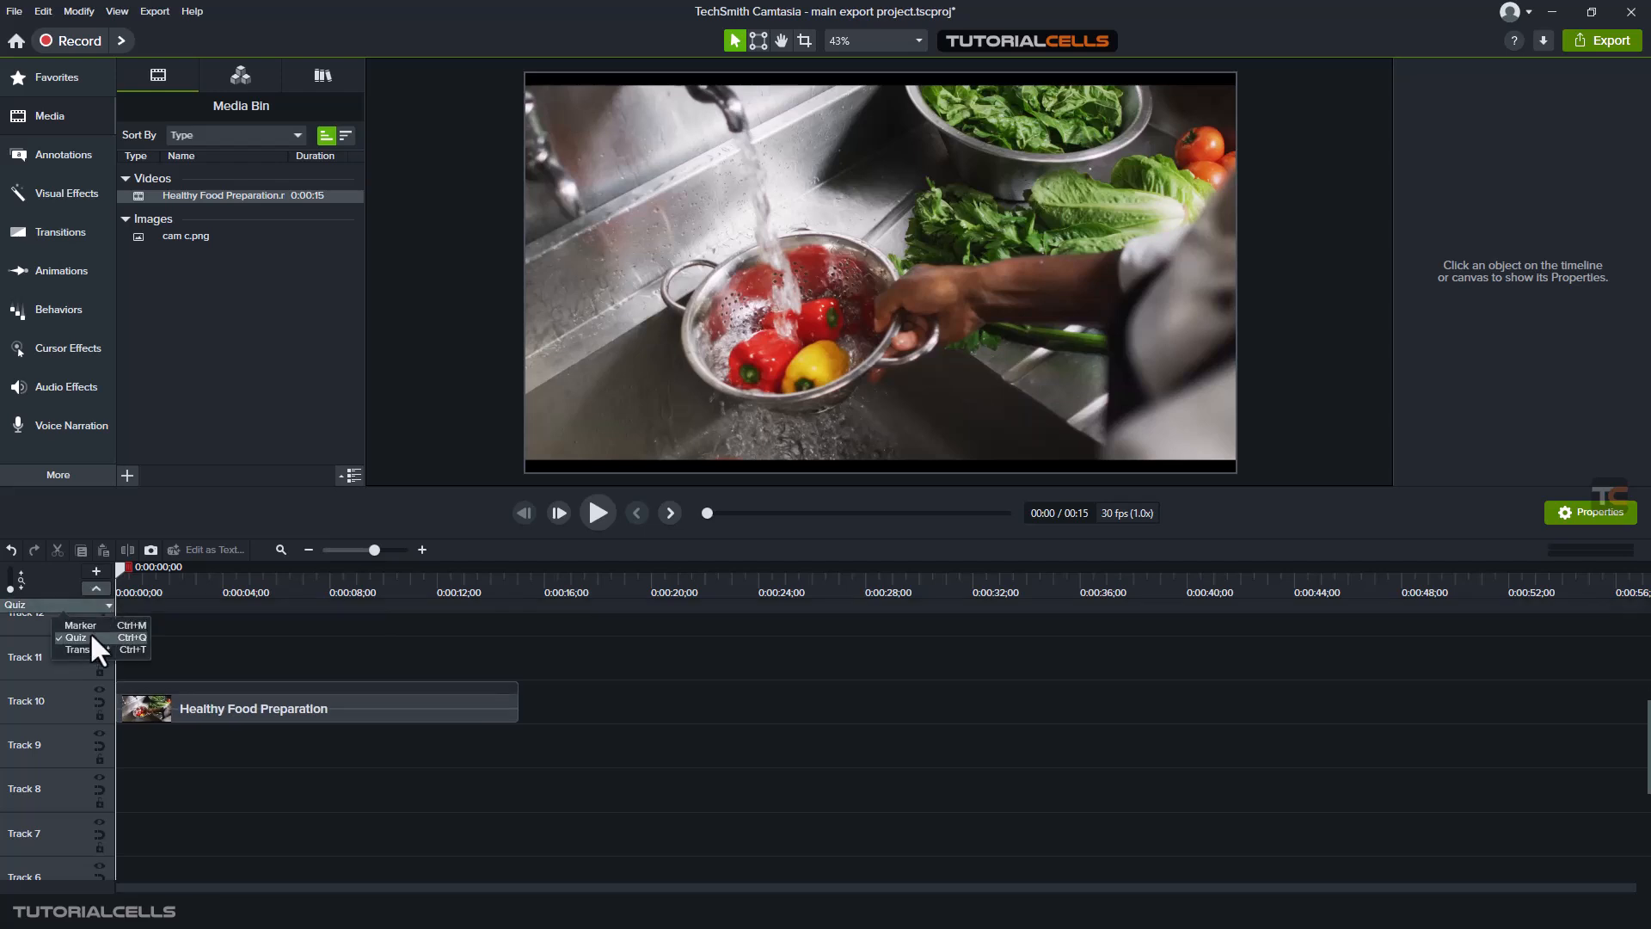
left_click(177, 504)
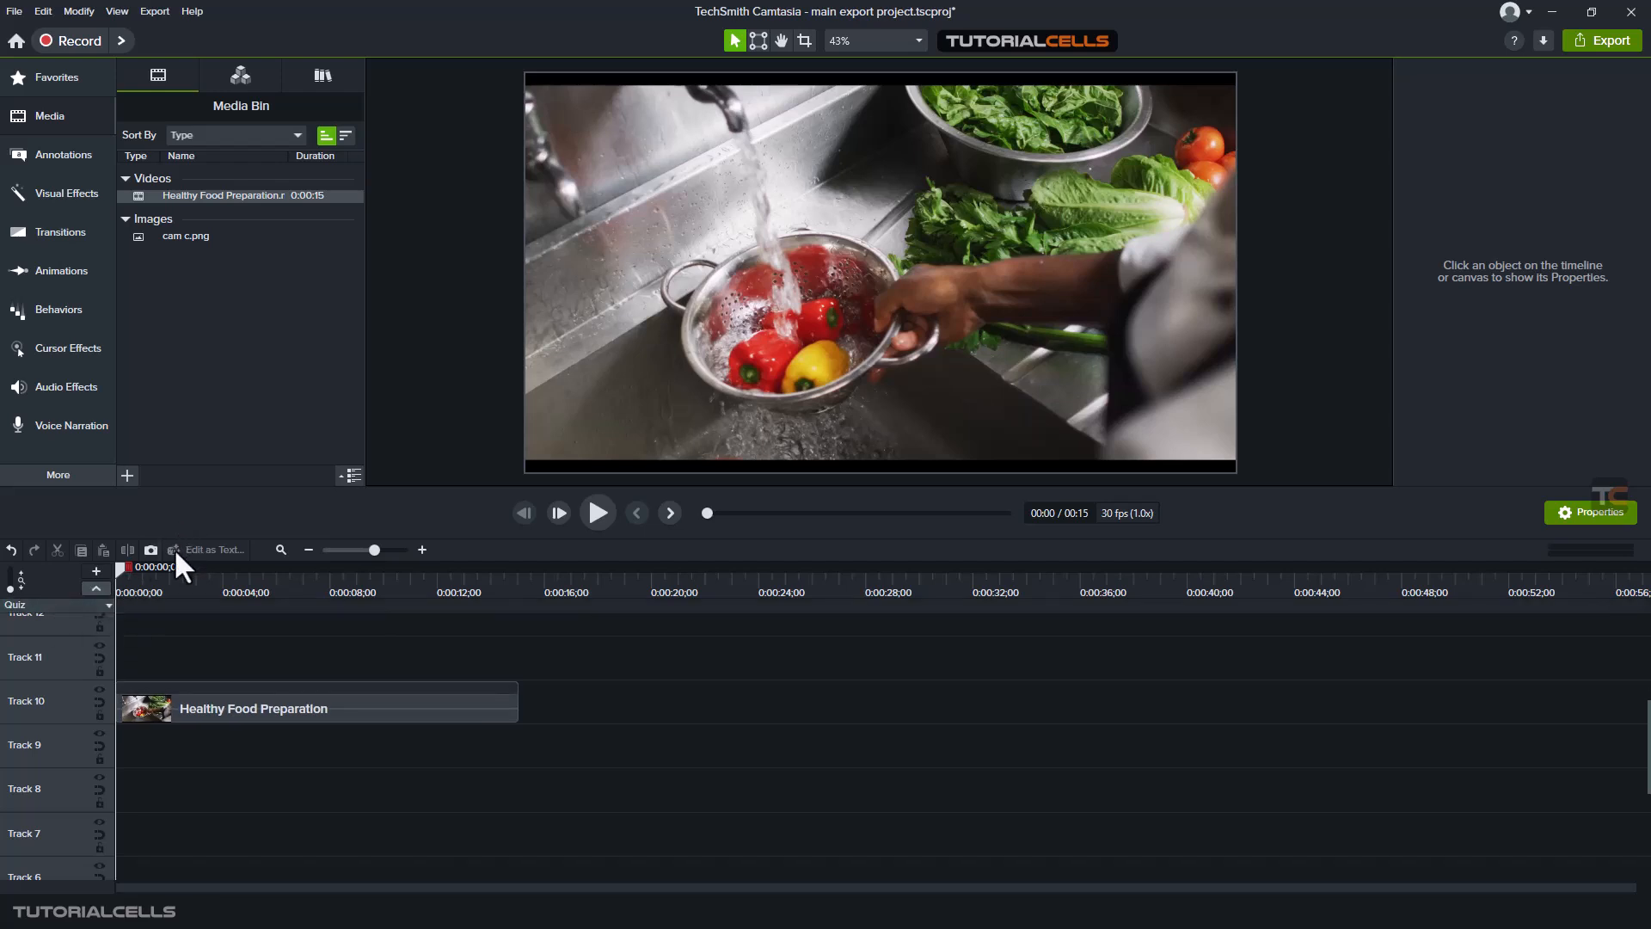
left_click(181, 583)
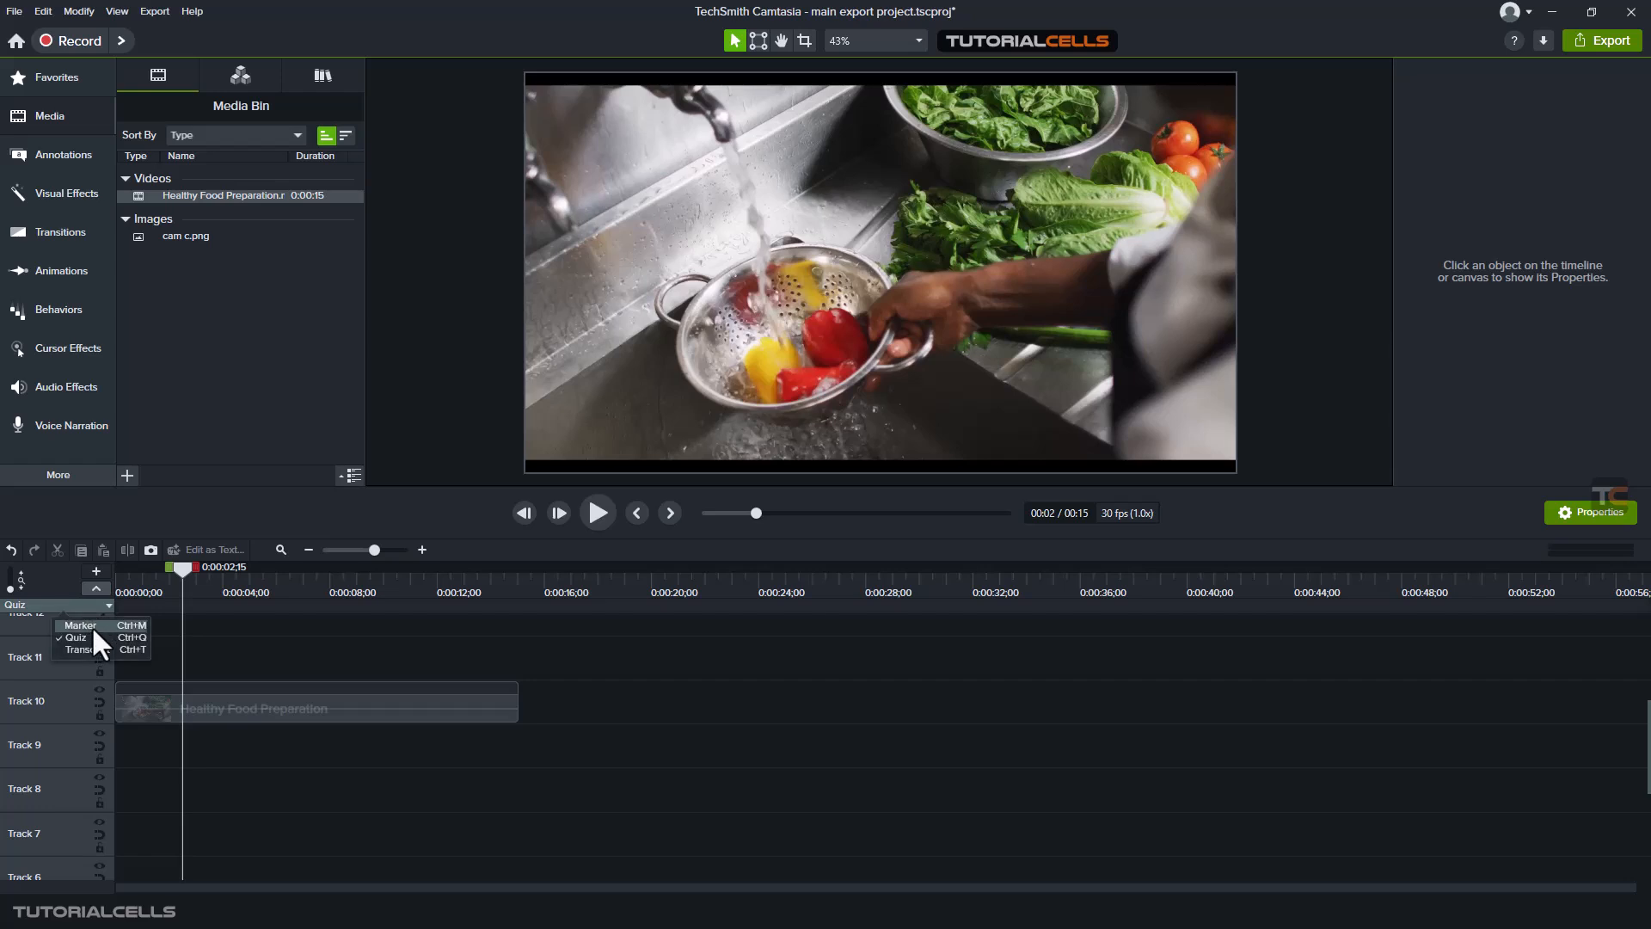
- Switch the timeline's quiz track to the Marker view
left_click(96, 589)
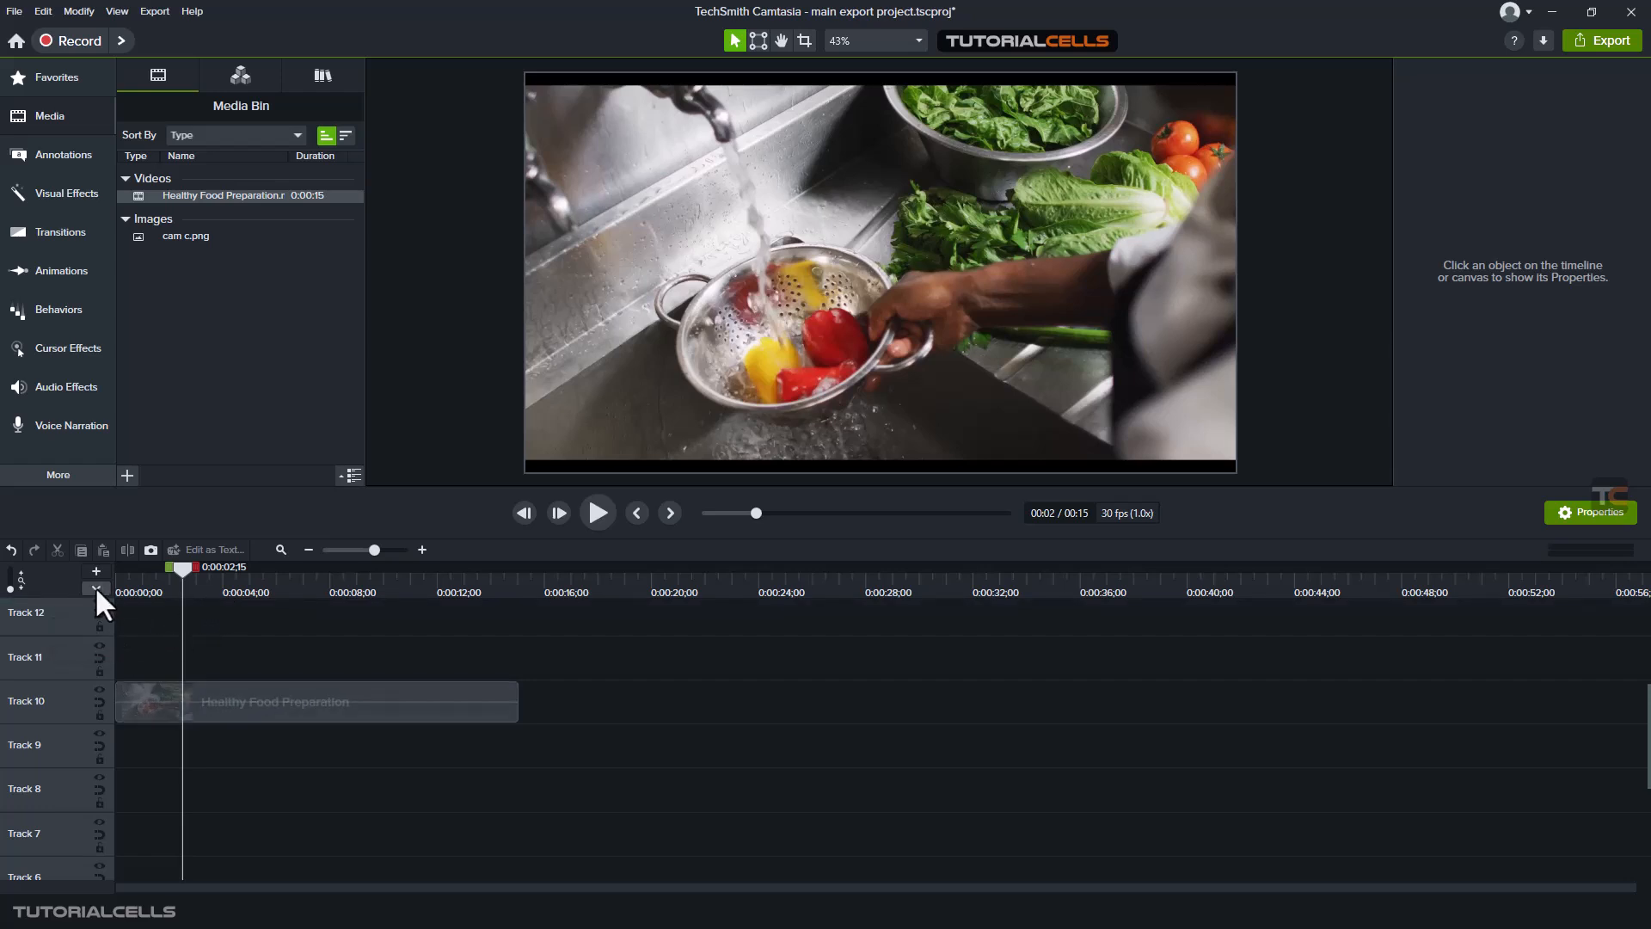
left_click(94, 586)
left_click(80, 601)
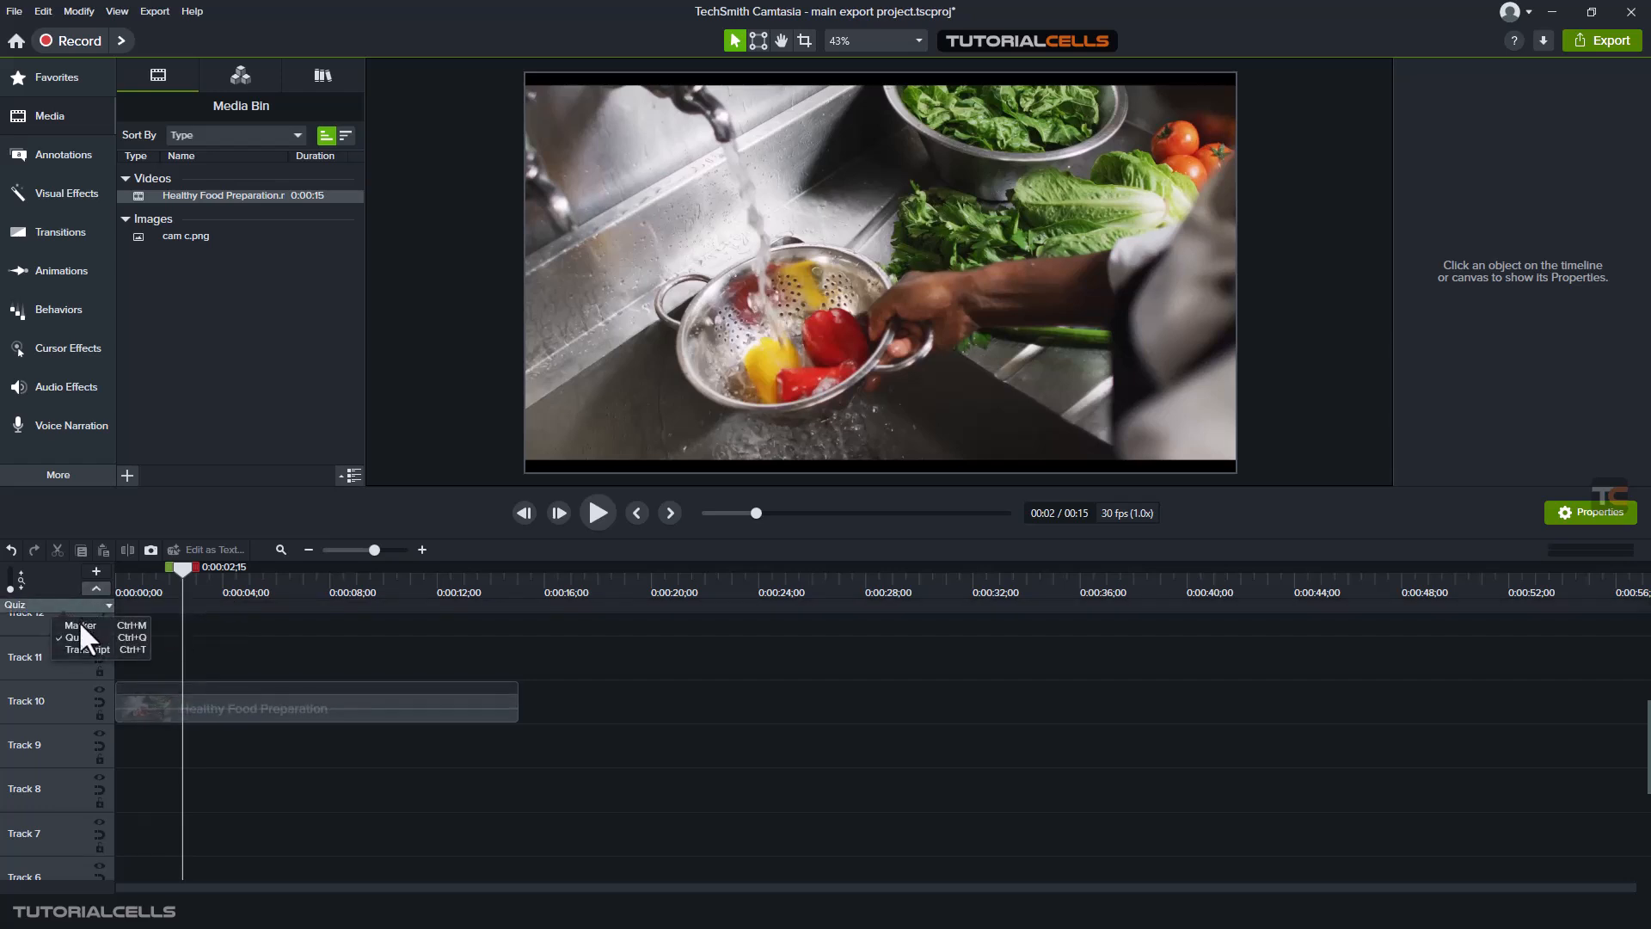
left_click(83, 620)
- Add a marker at 0:00:03;27 on the marker track
left_click(98, 588)
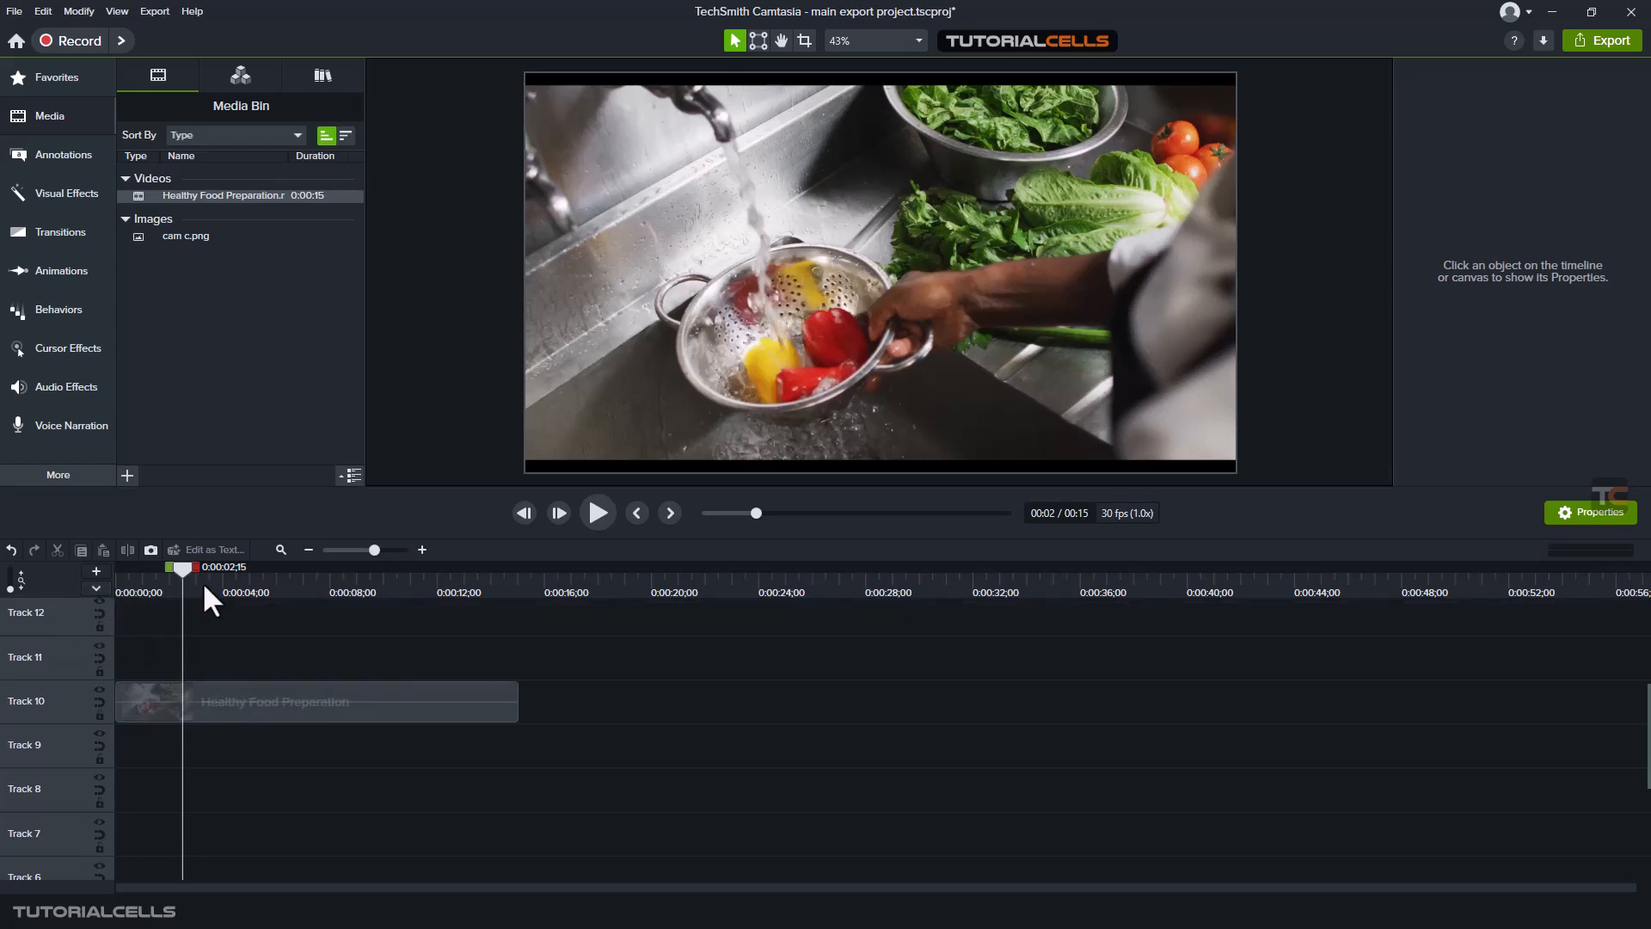
left_click(95, 588)
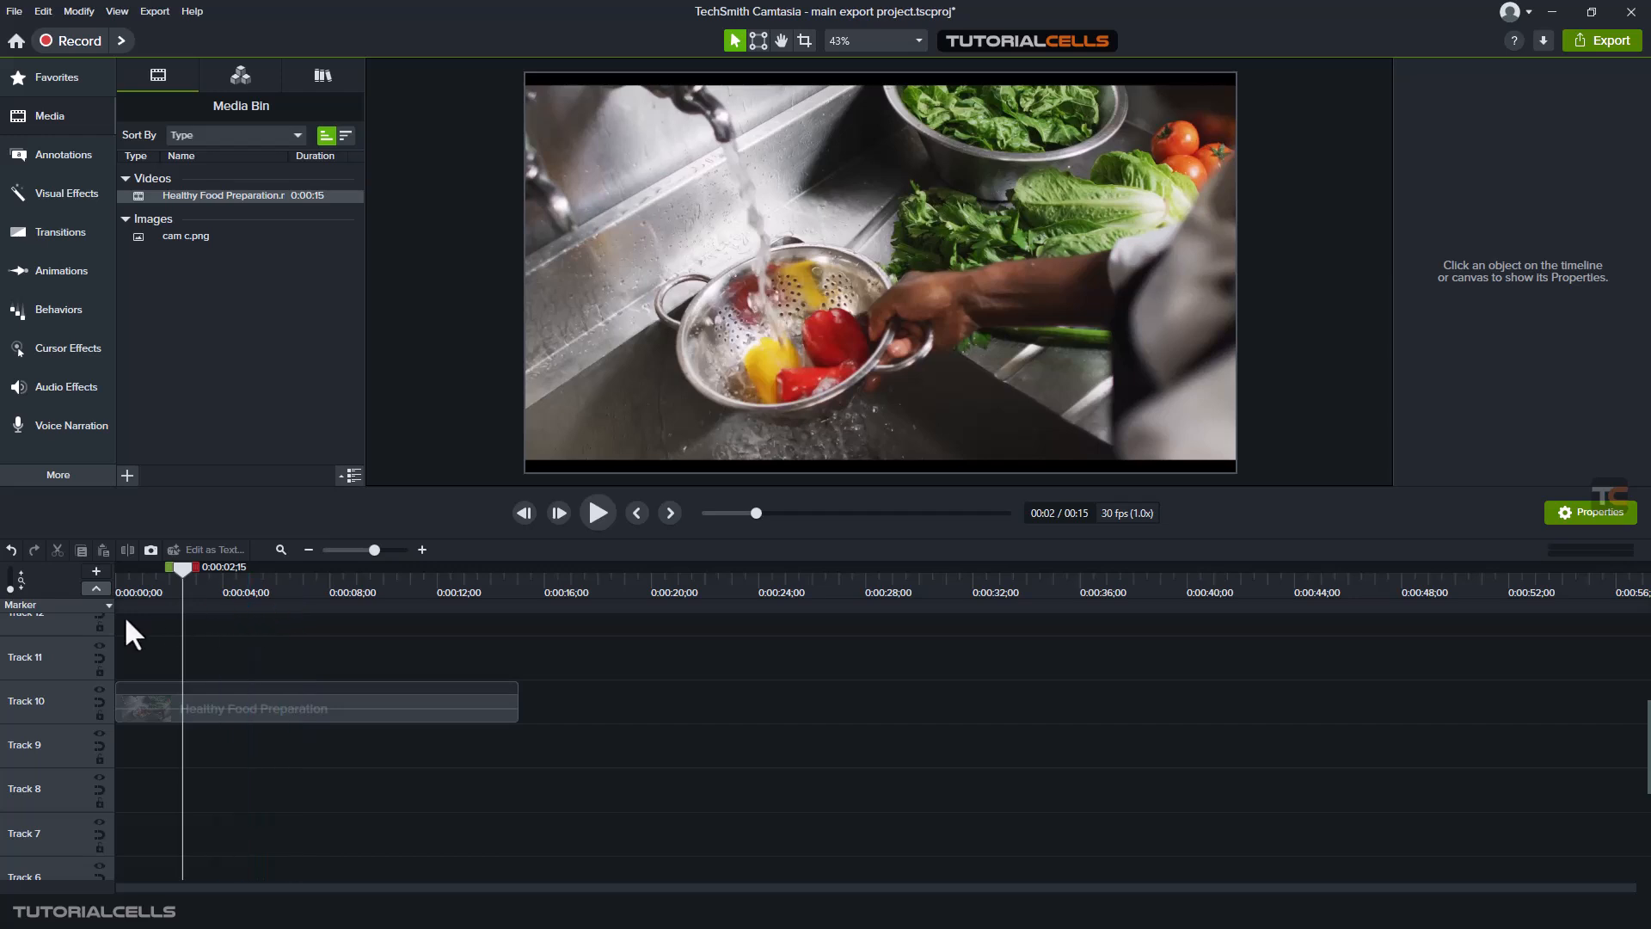
left_click(97, 587)
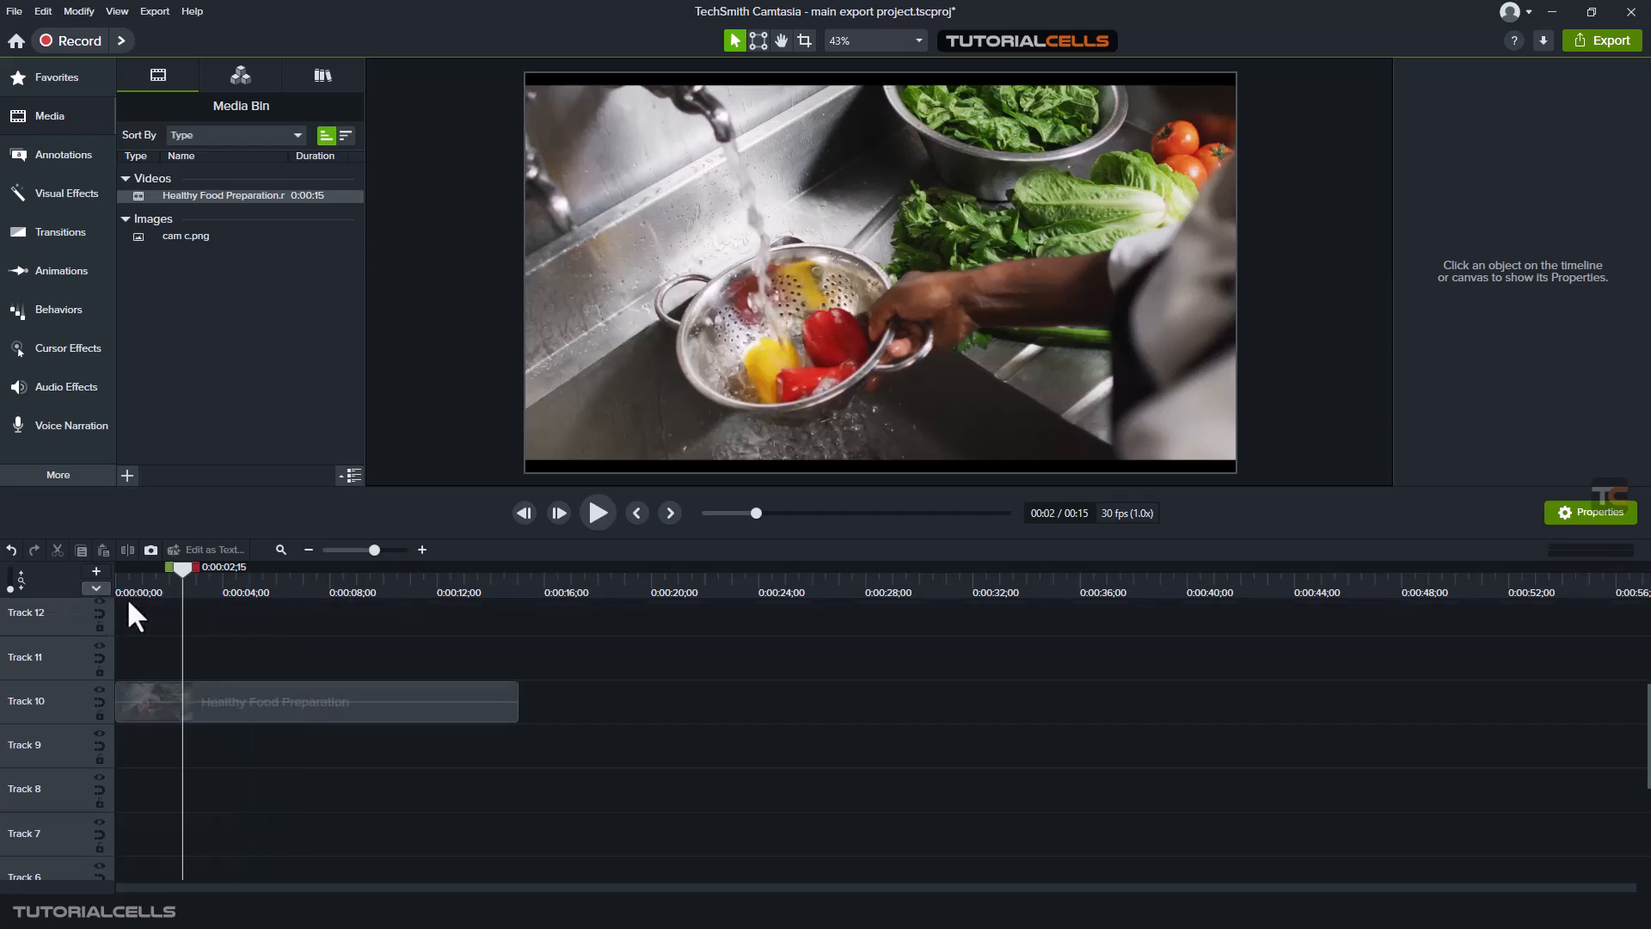
left_click(97, 587)
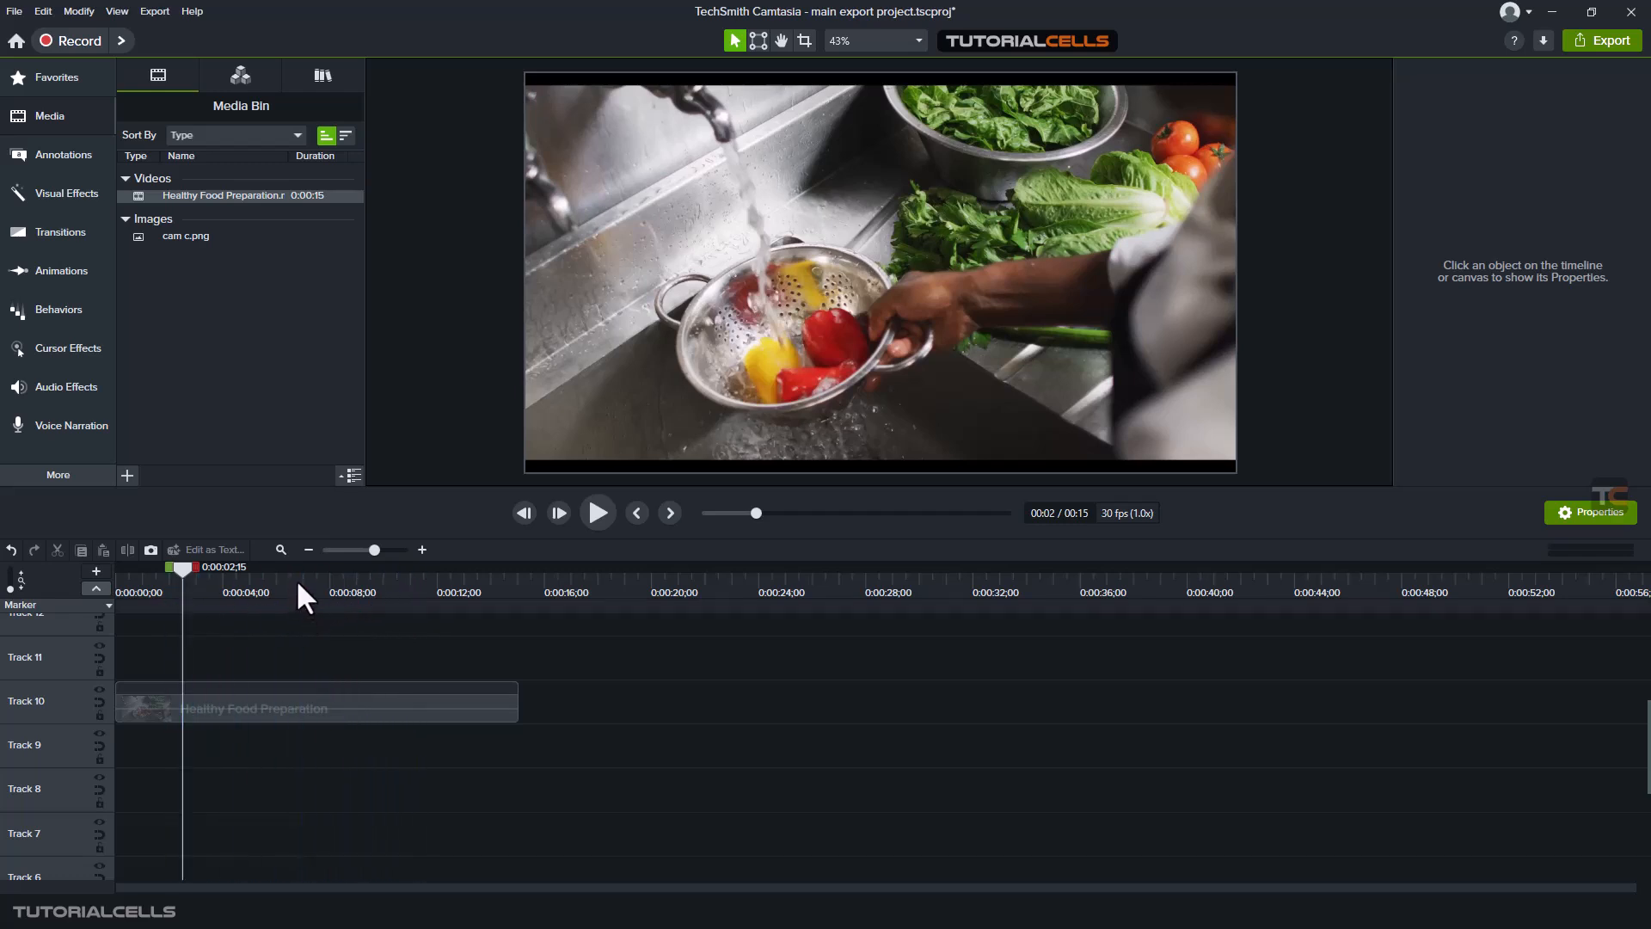
left_click(220, 605)
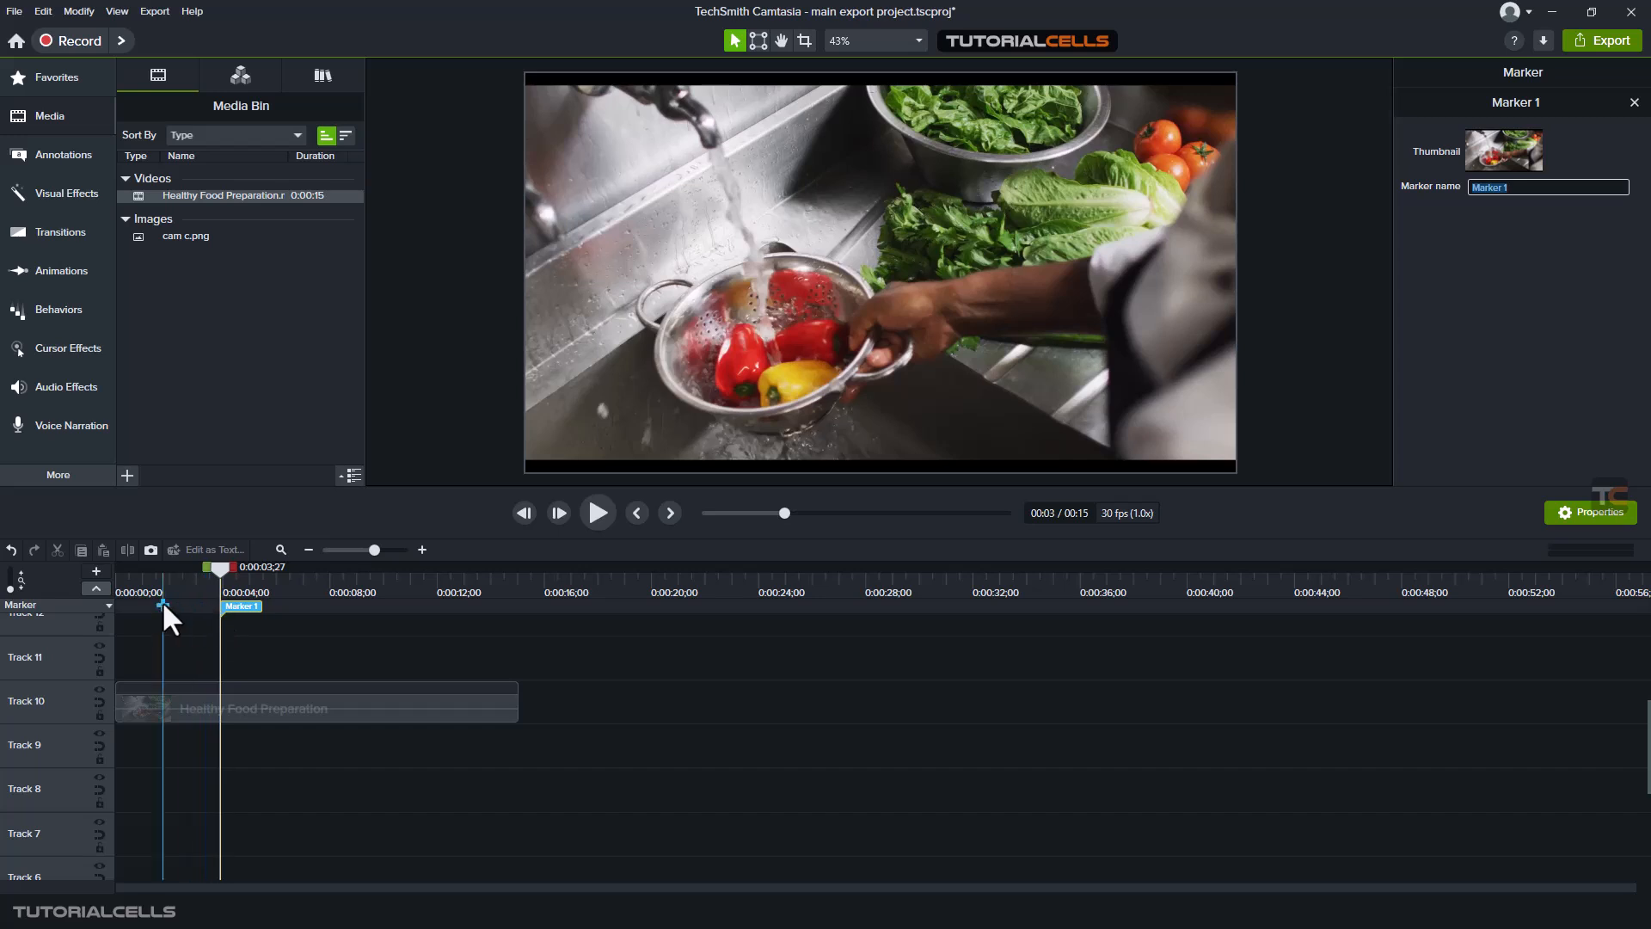
- Switch the marker track to Quiz and add quizzes at 0:00:07;02 and 0:00:11;04
left_click(97, 602)
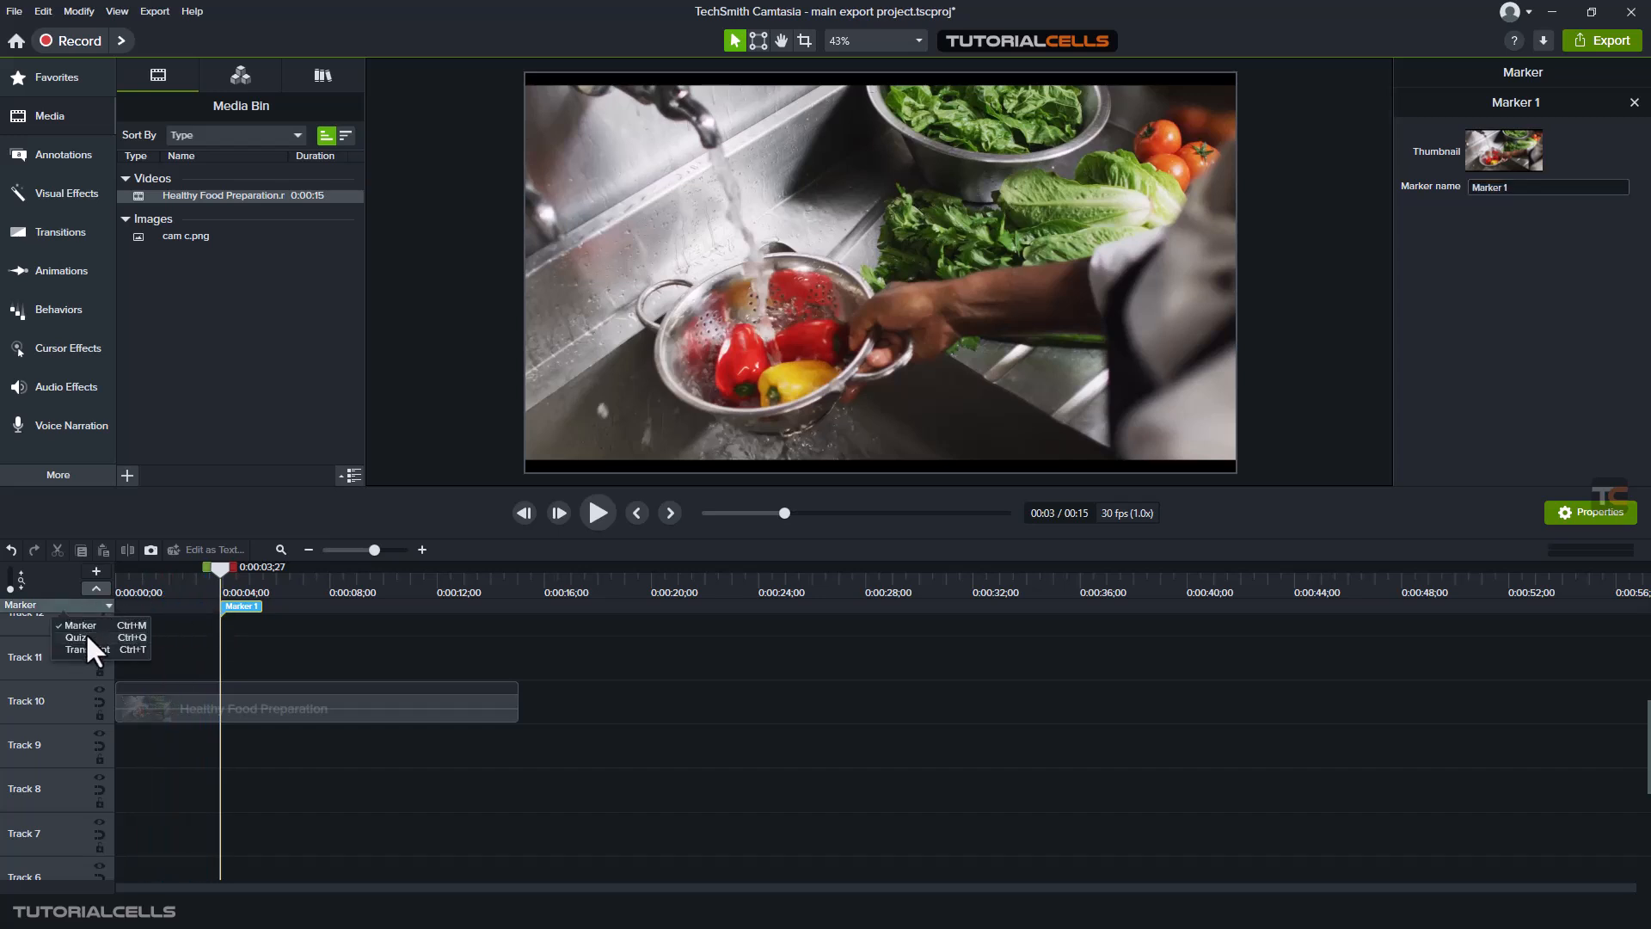
left_click(85, 632)
left_click(305, 605)
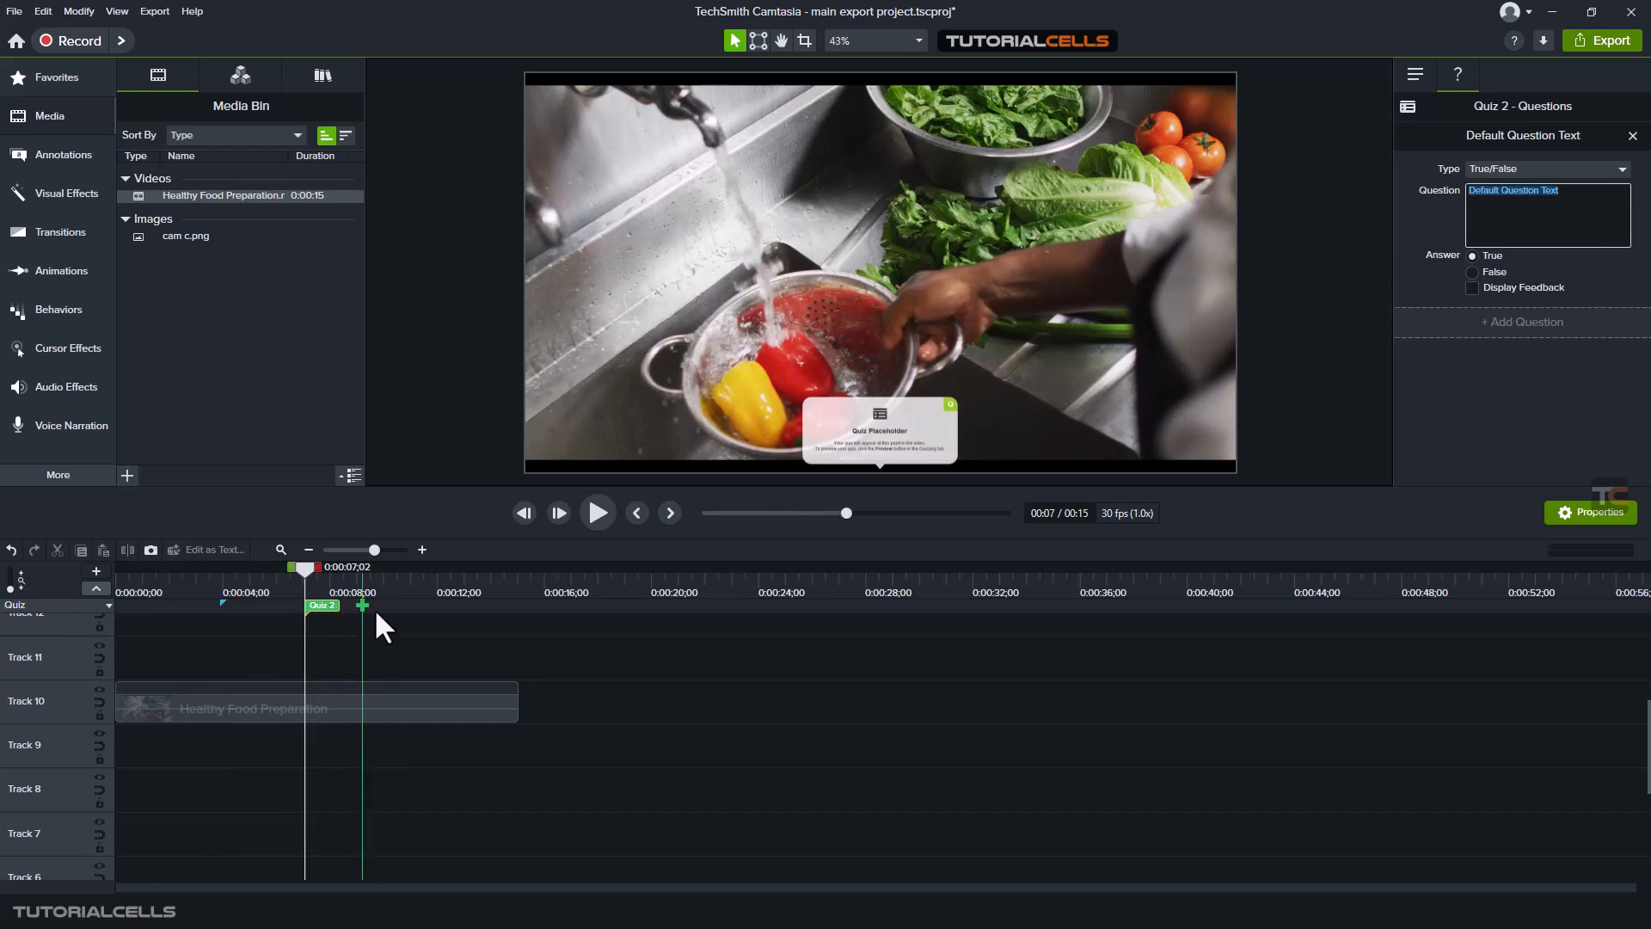
left_click(413, 606)
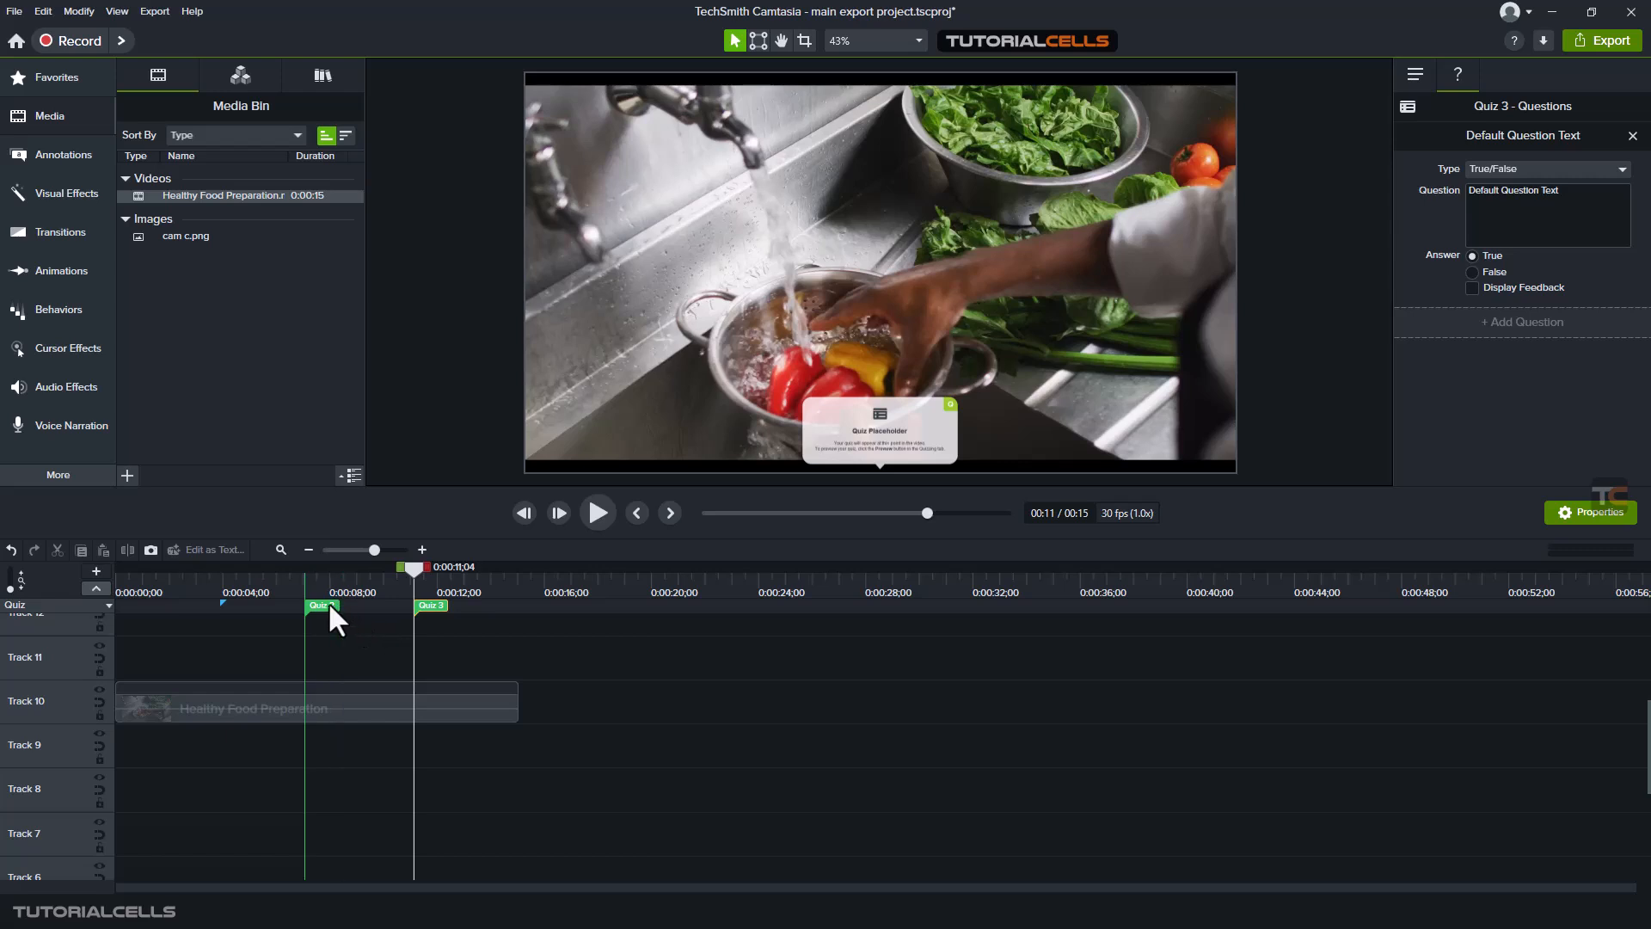
- Collapse the quiz track and view the properties of the marker and both quizzes through their timeline flags
left_click(94, 587)
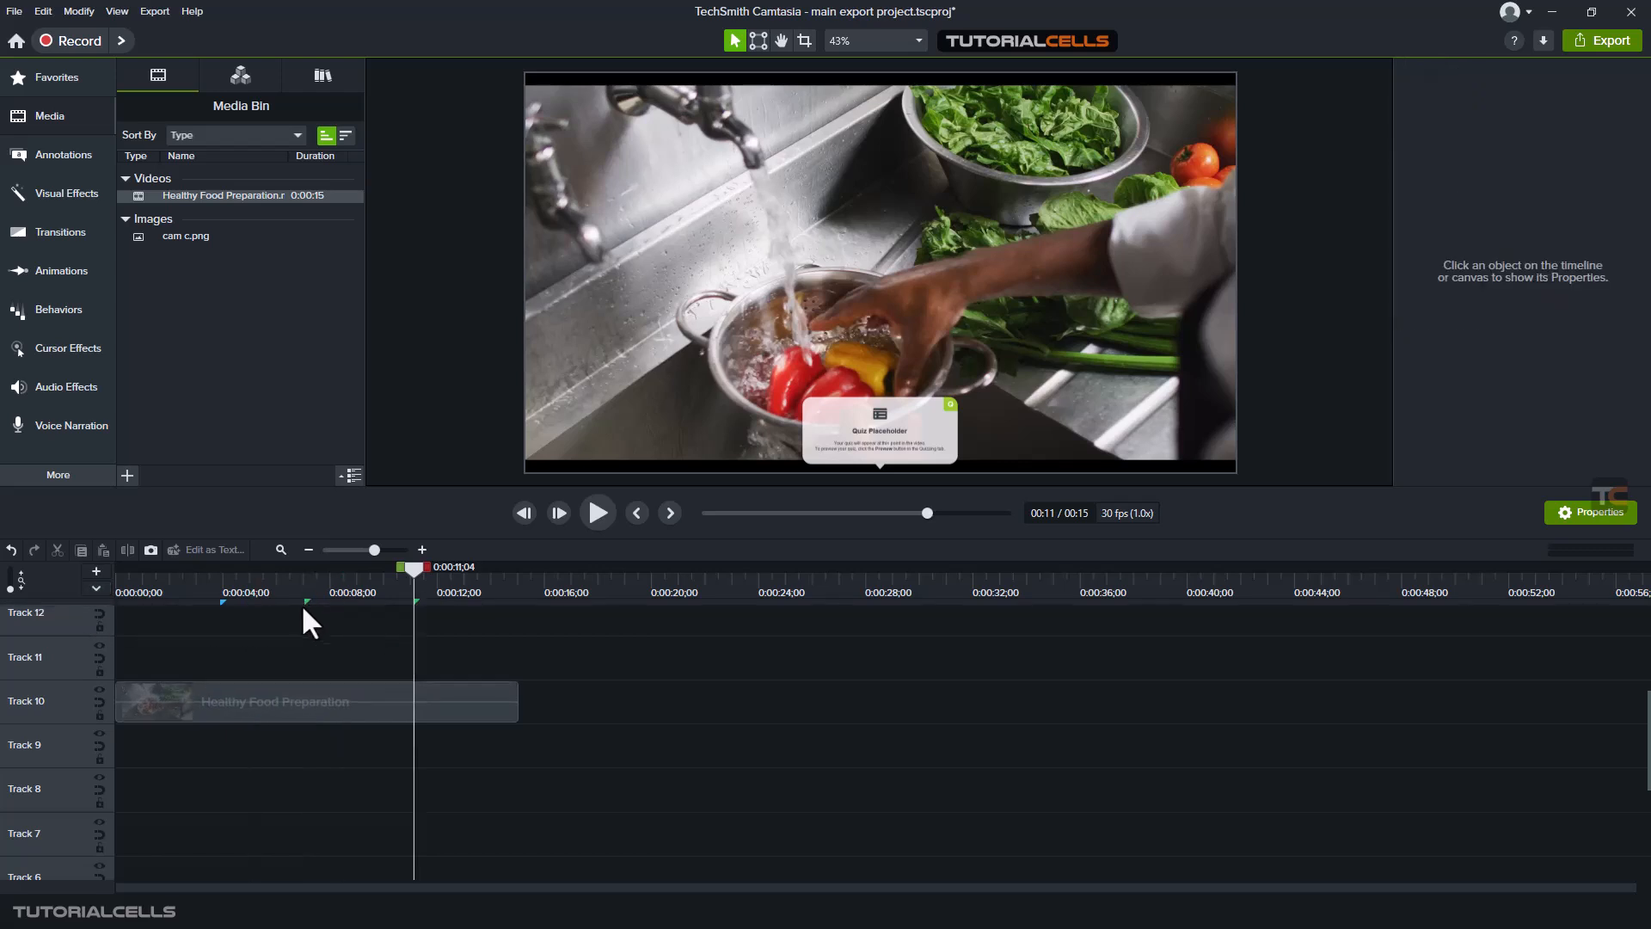
left_click(222, 602)
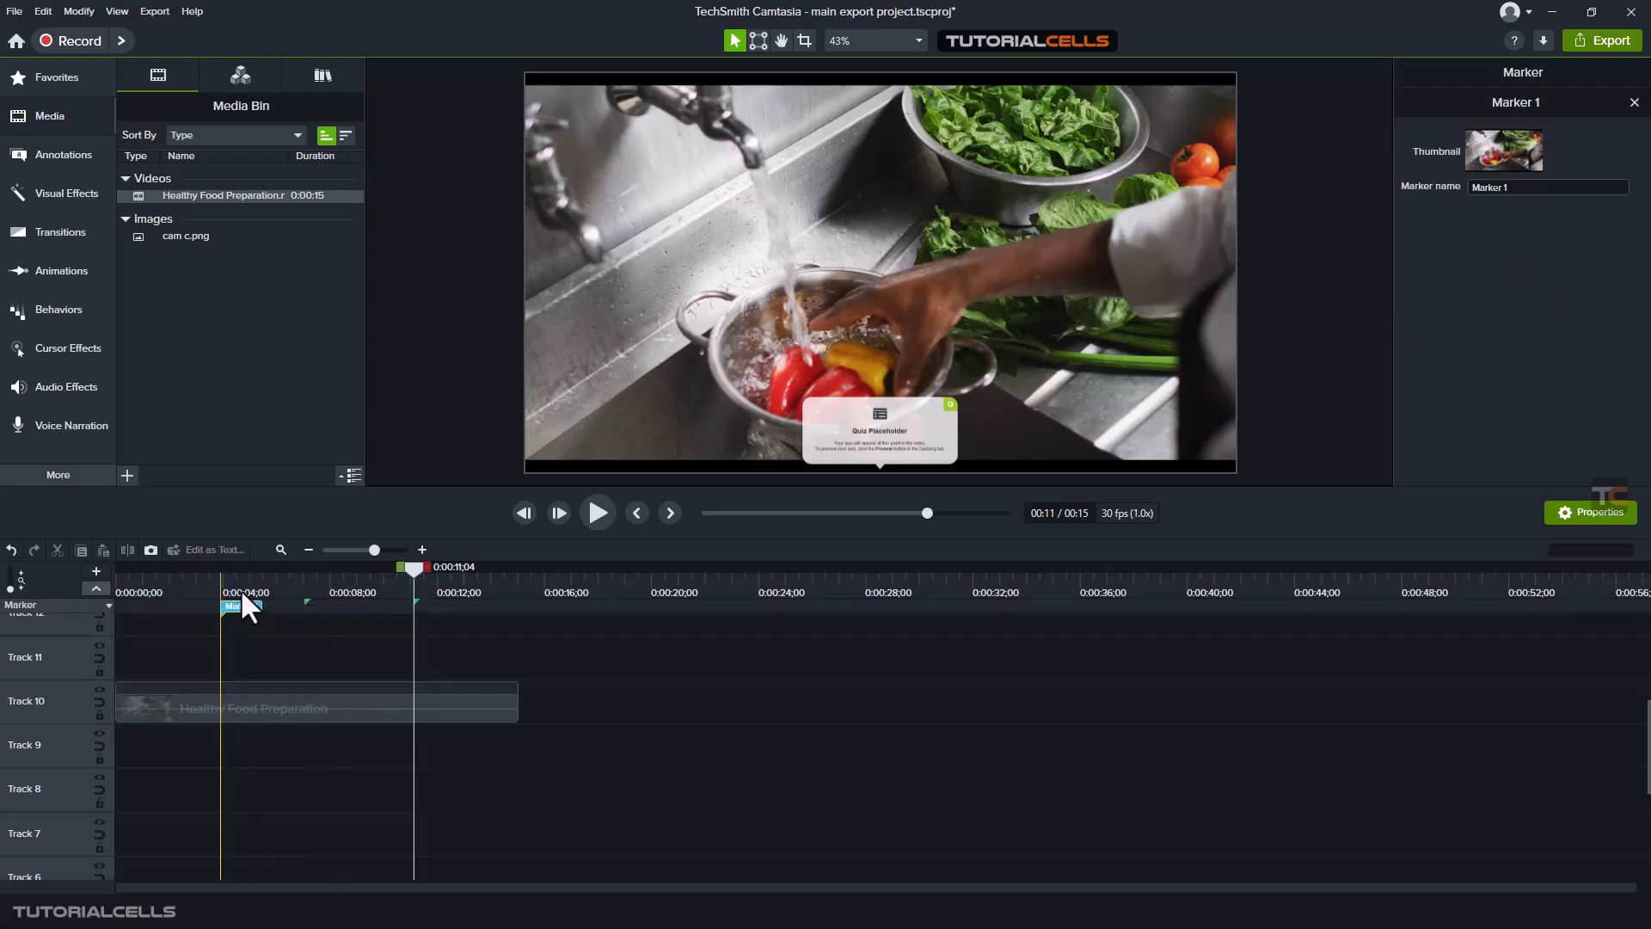
left_click(306, 603)
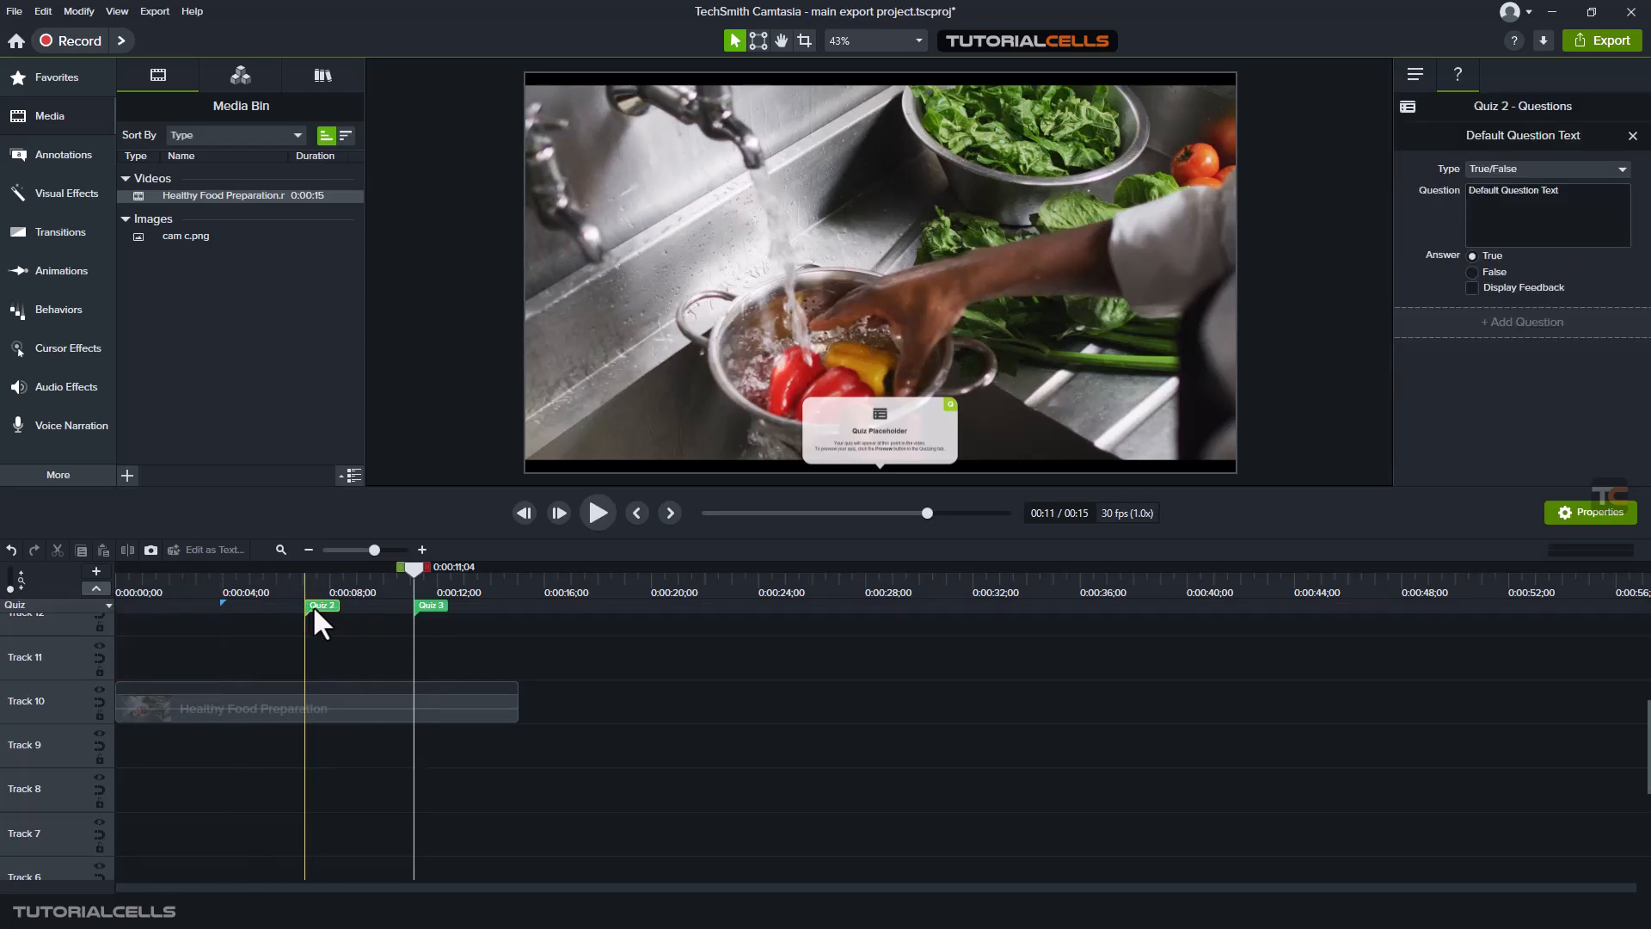
left_click(431, 606)
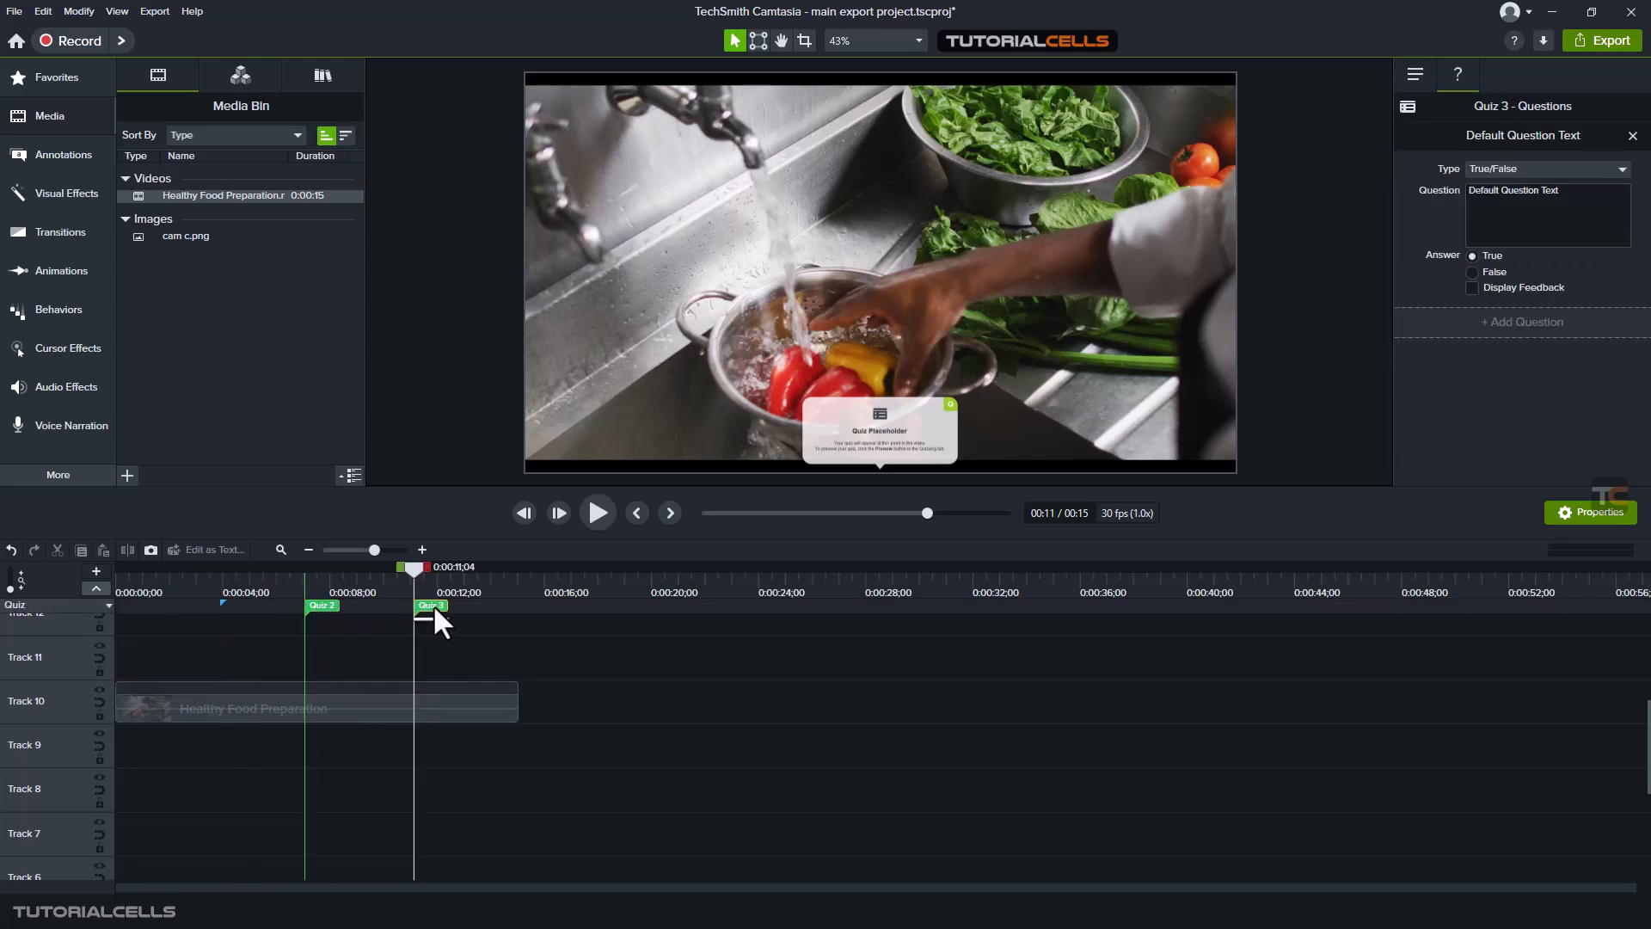
- Rename the quiz at 0:00:07;02 to Quiz 1 in its options
left_click(328, 607)
left_click(1417, 74)
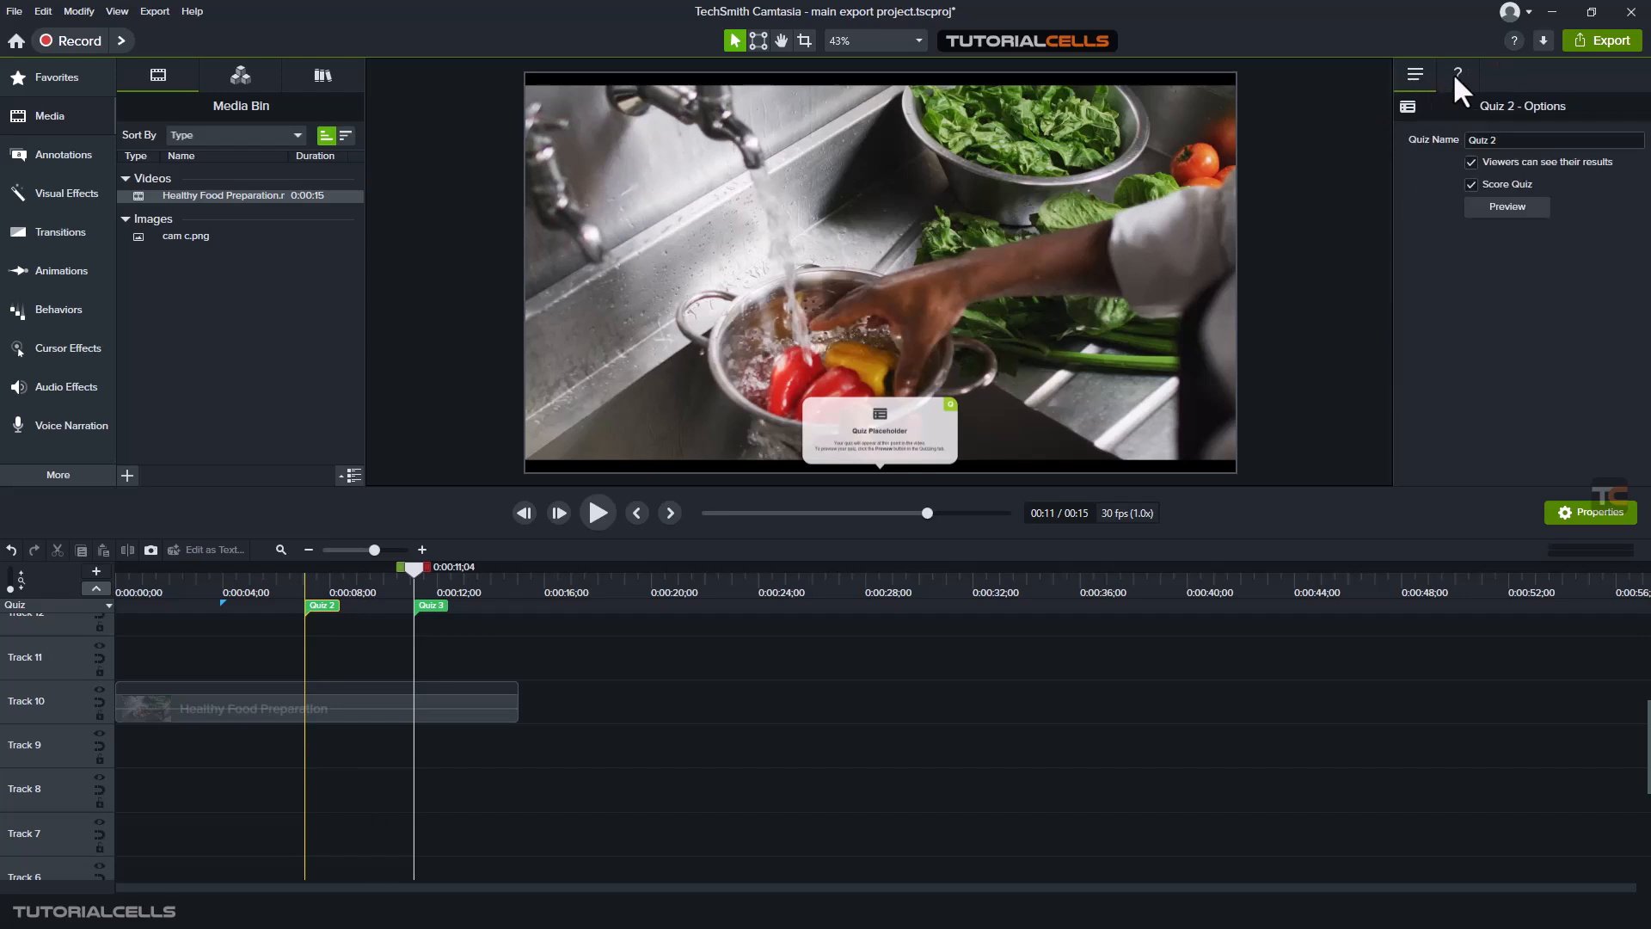
left_click(1455, 73)
left_click(1431, 74)
left_click(1503, 140)
key("BackSpace")
key("BackSpace")
type("1")
left_click(1509, 232)
- Change the question type of Quiz 1 to Multiple Choice
left_click(1459, 73)
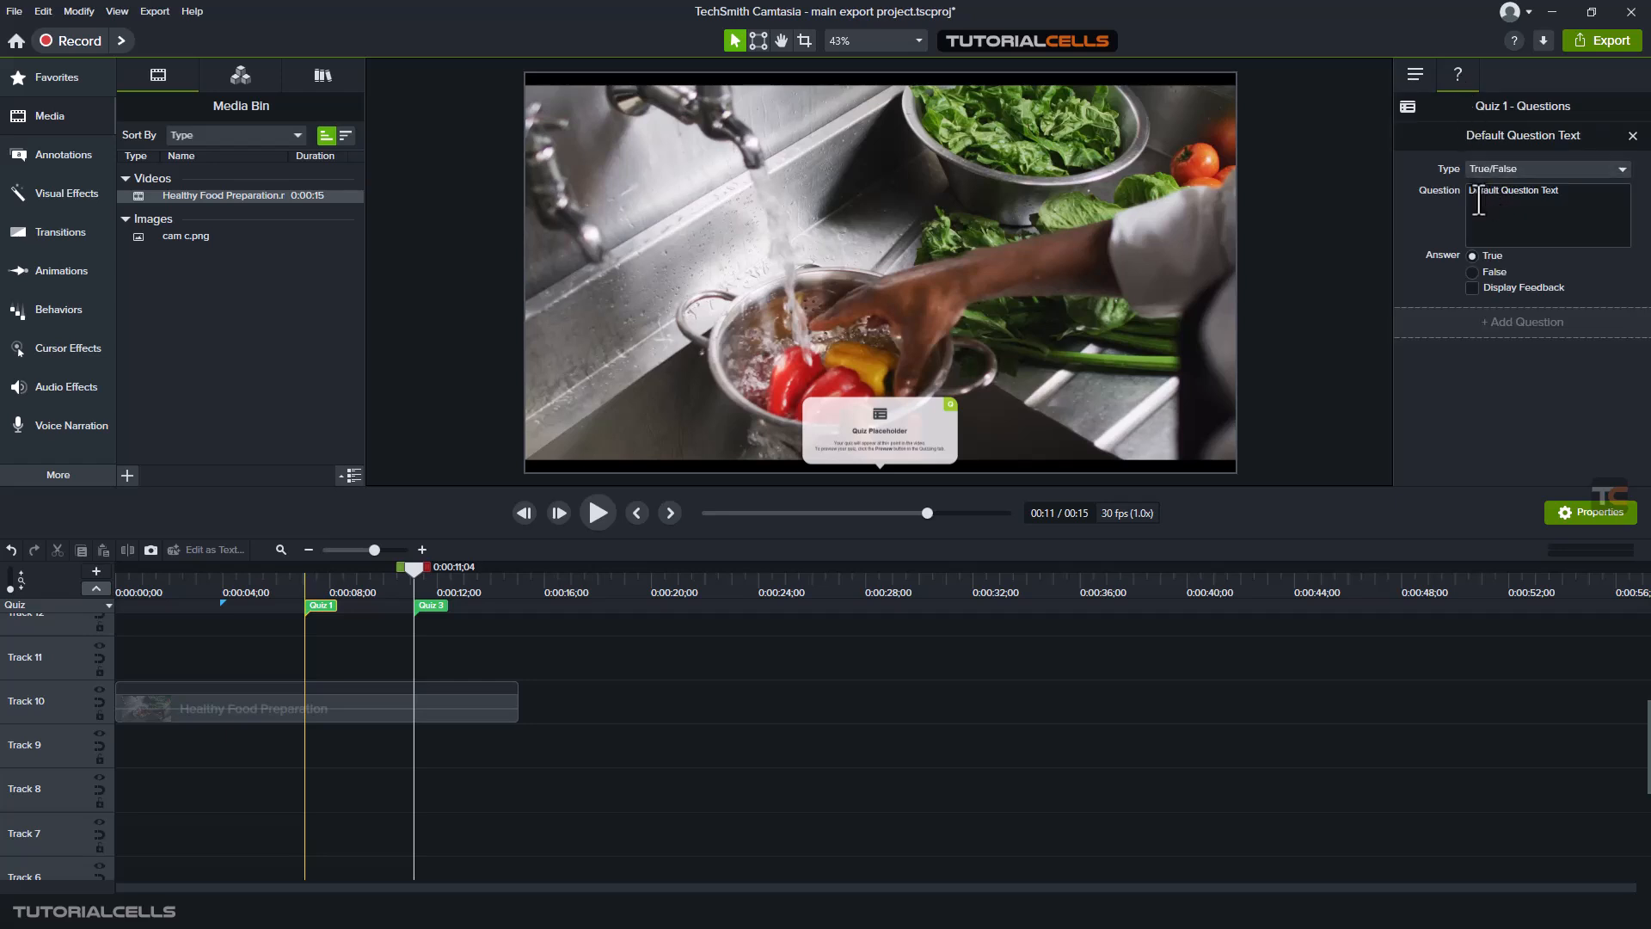
left_click(1500, 168)
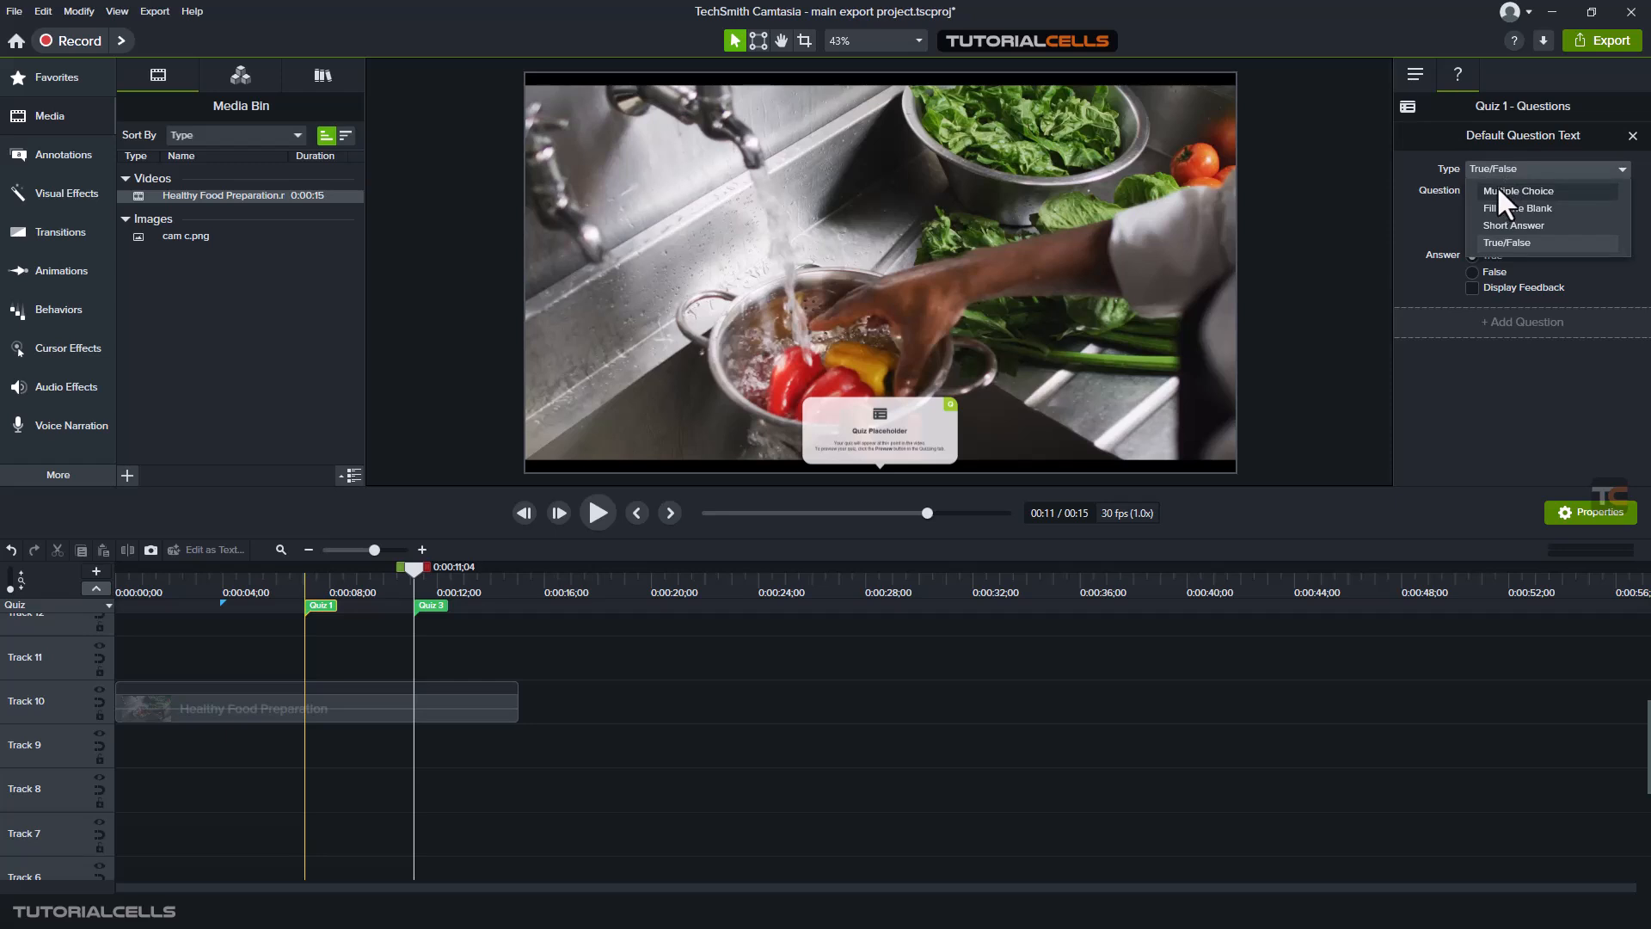
left_click(1498, 190)
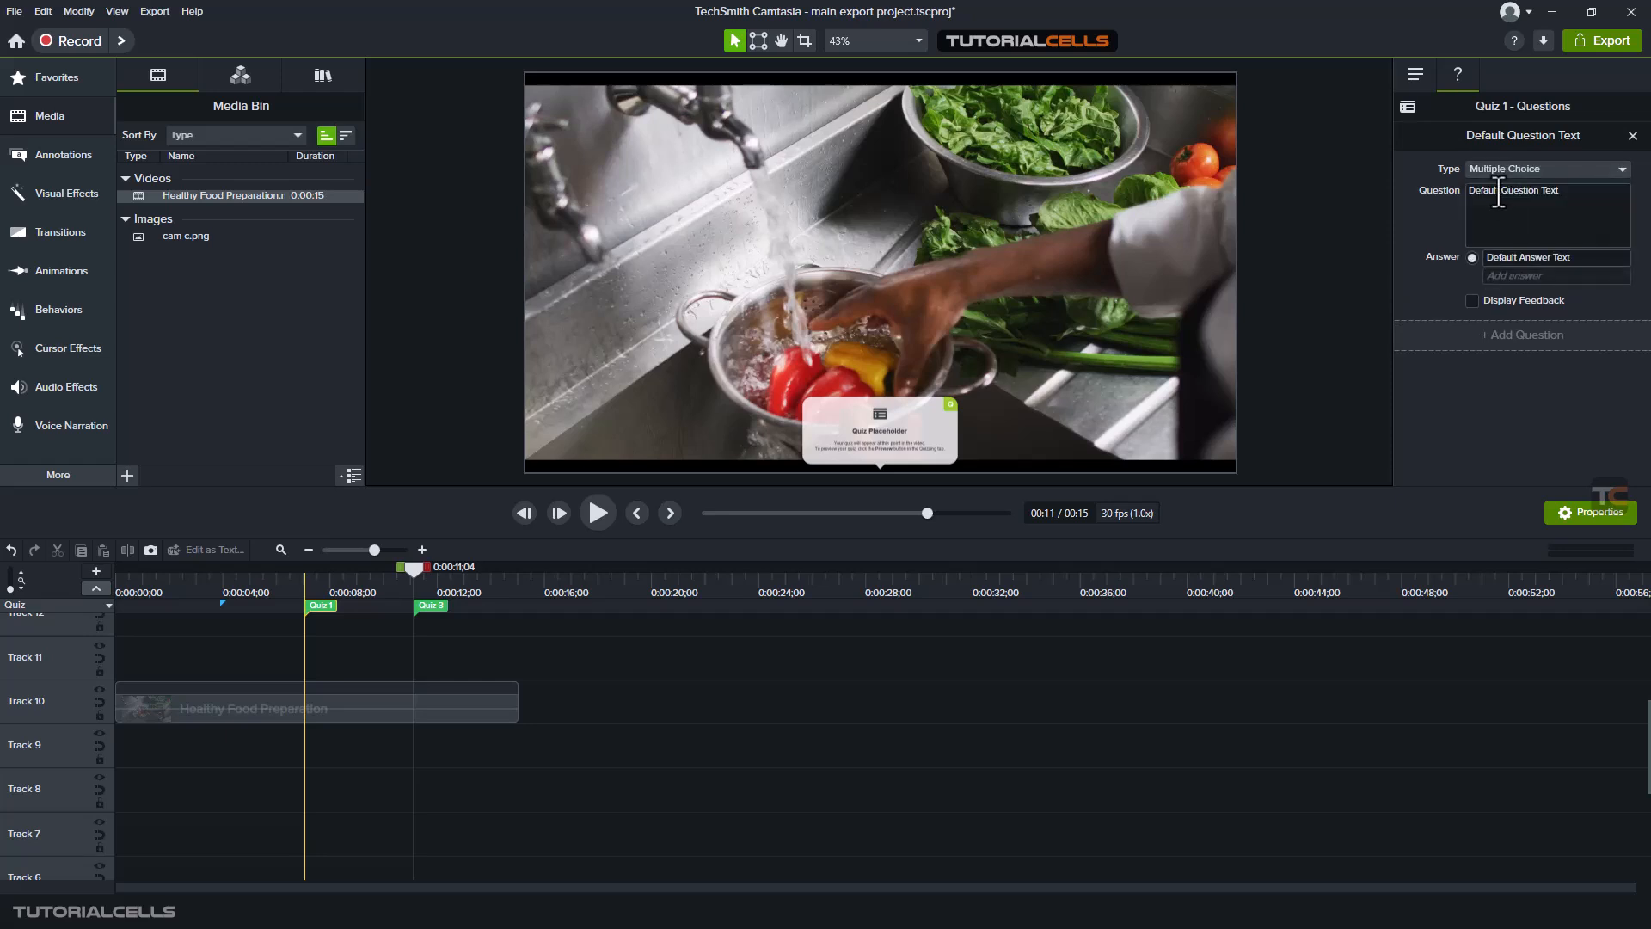
- Replace the default question text of Quiz 1 with "2+2="
scroll(989, 413, "up", 4)
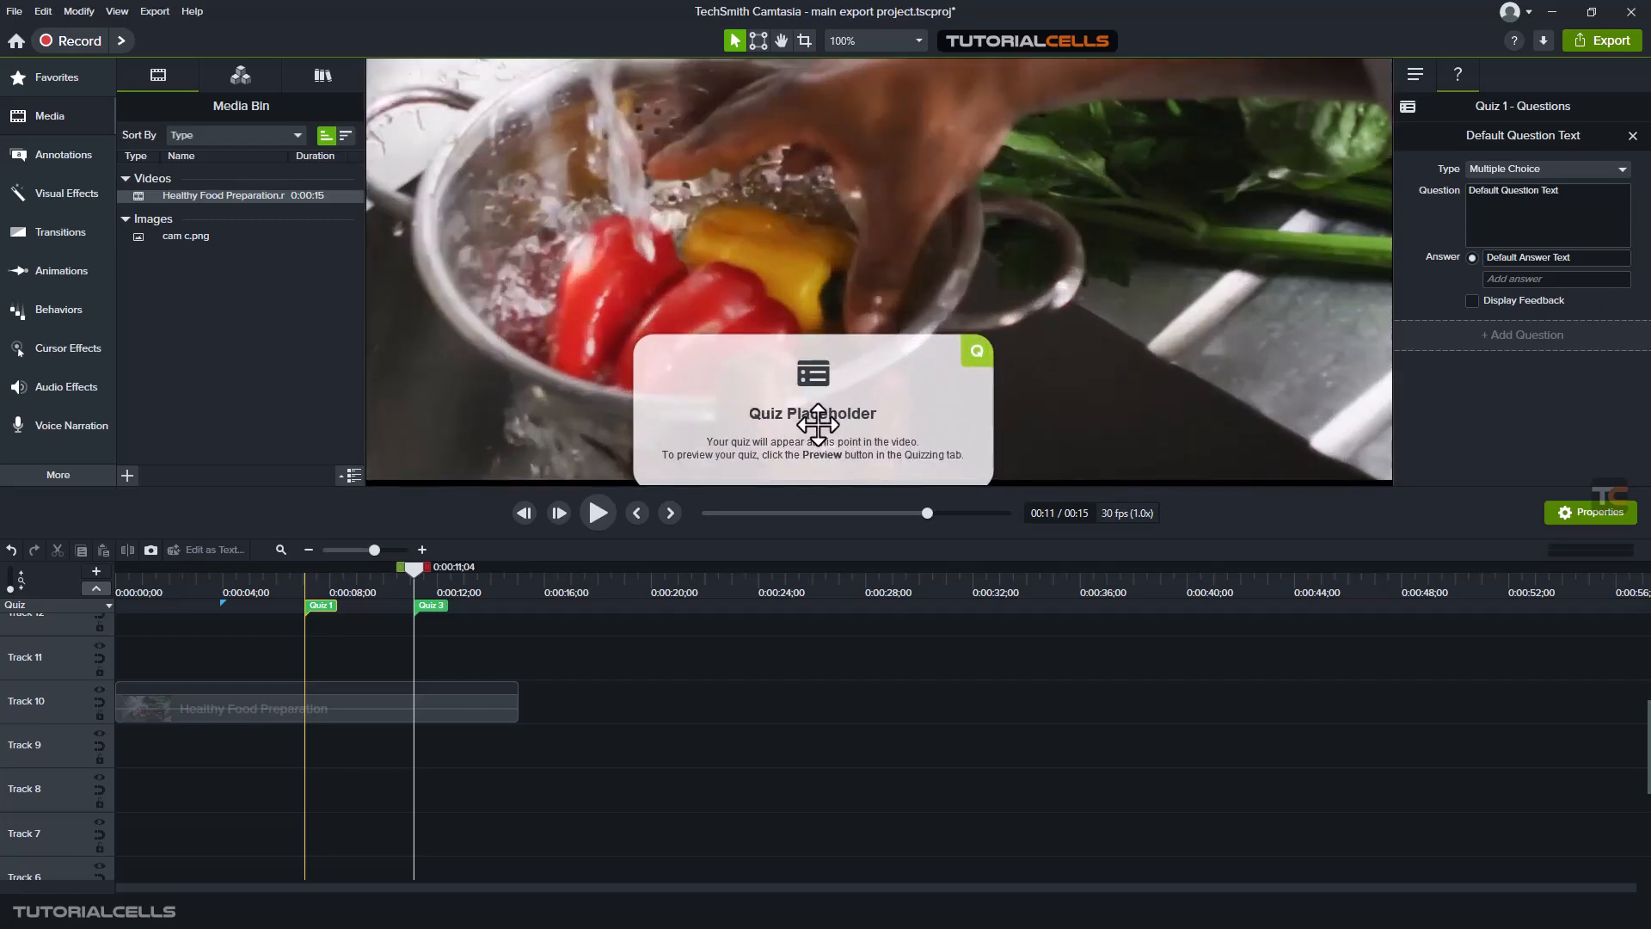
scroll(791, 434, "down", 1)
scroll(748, 447, "up", 1)
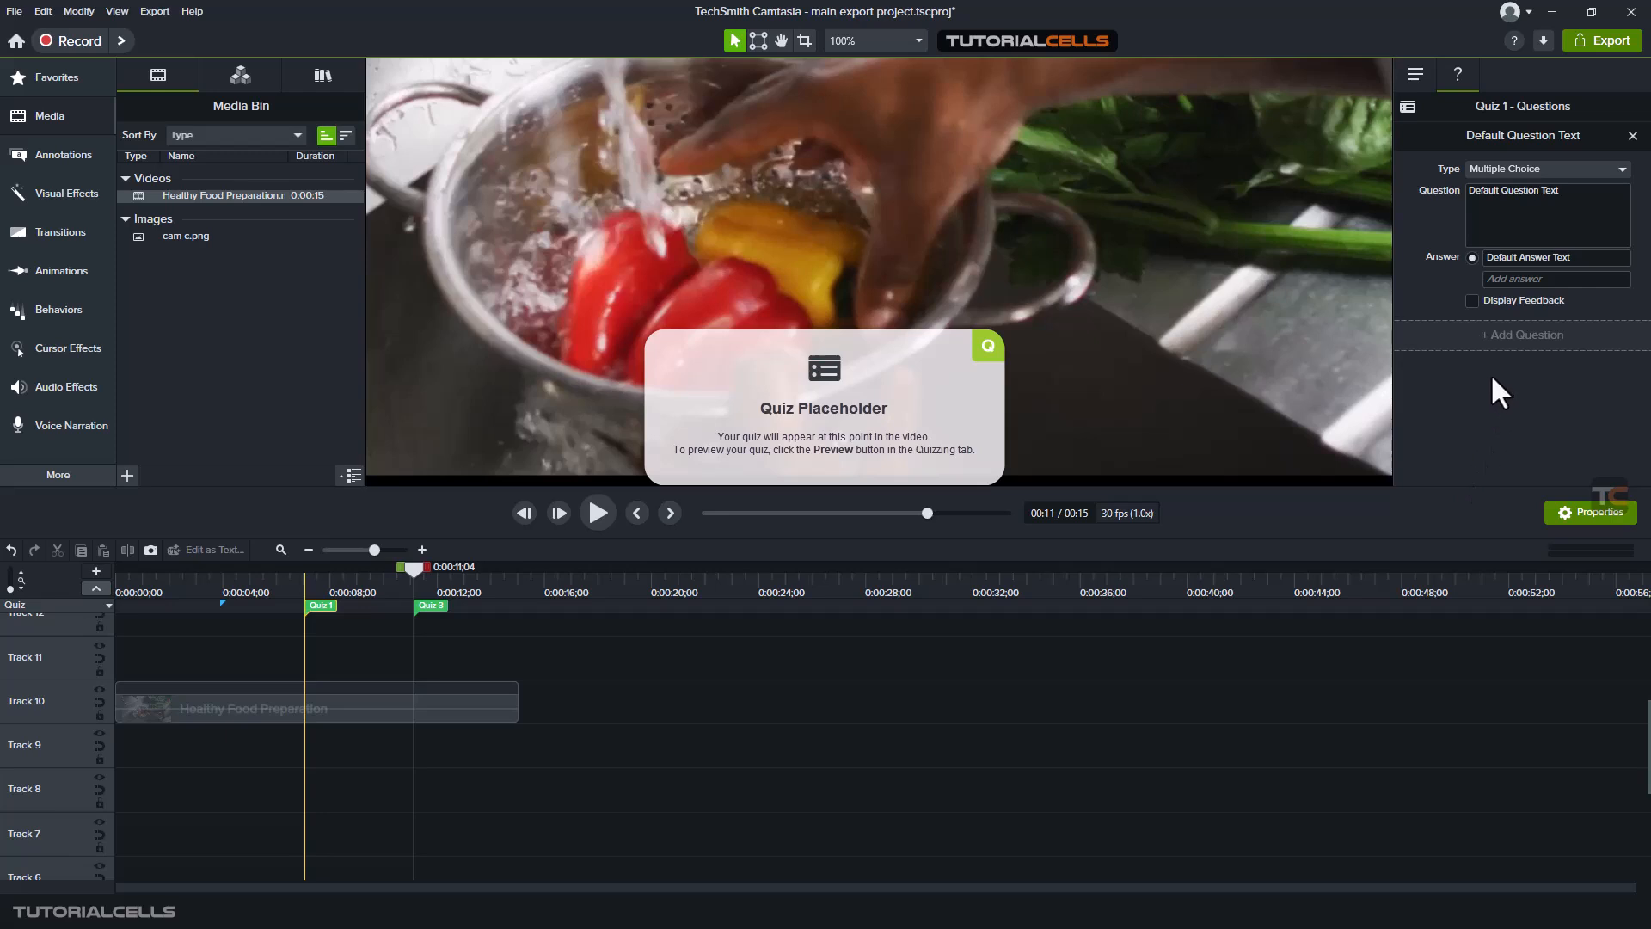
left_click(1423, 77)
left_click(1461, 72)
left_click(1488, 206)
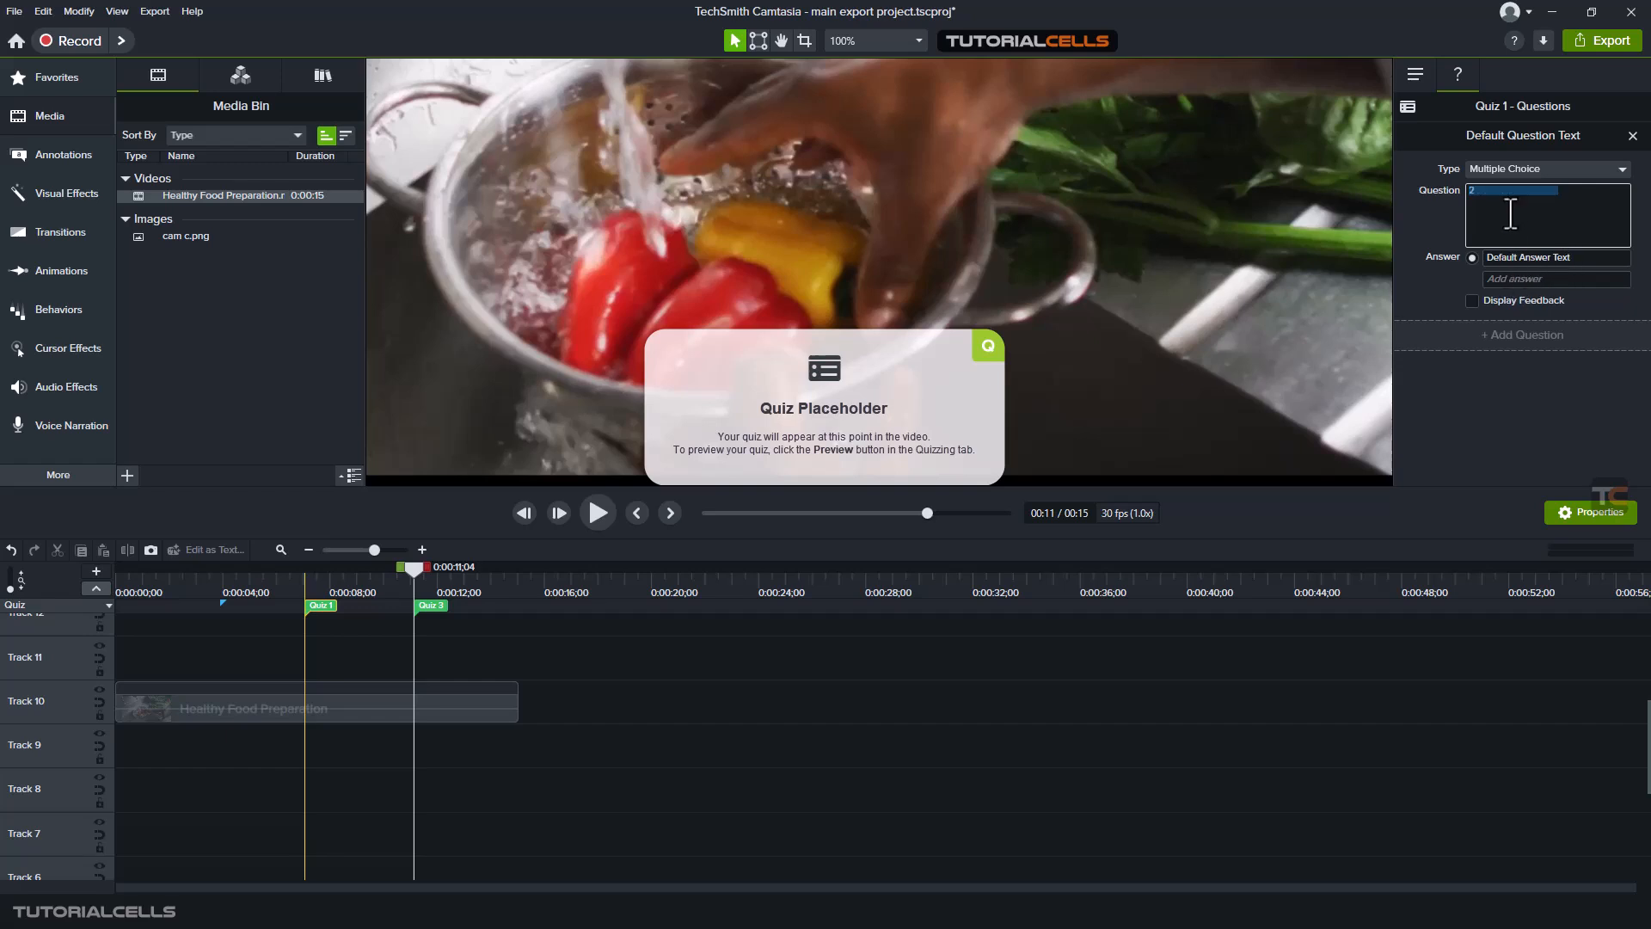
type("2+2=")
- Enter 4, 1, 2 and 8 as the answer choices for the 2+2= question
left_click(1526, 256)
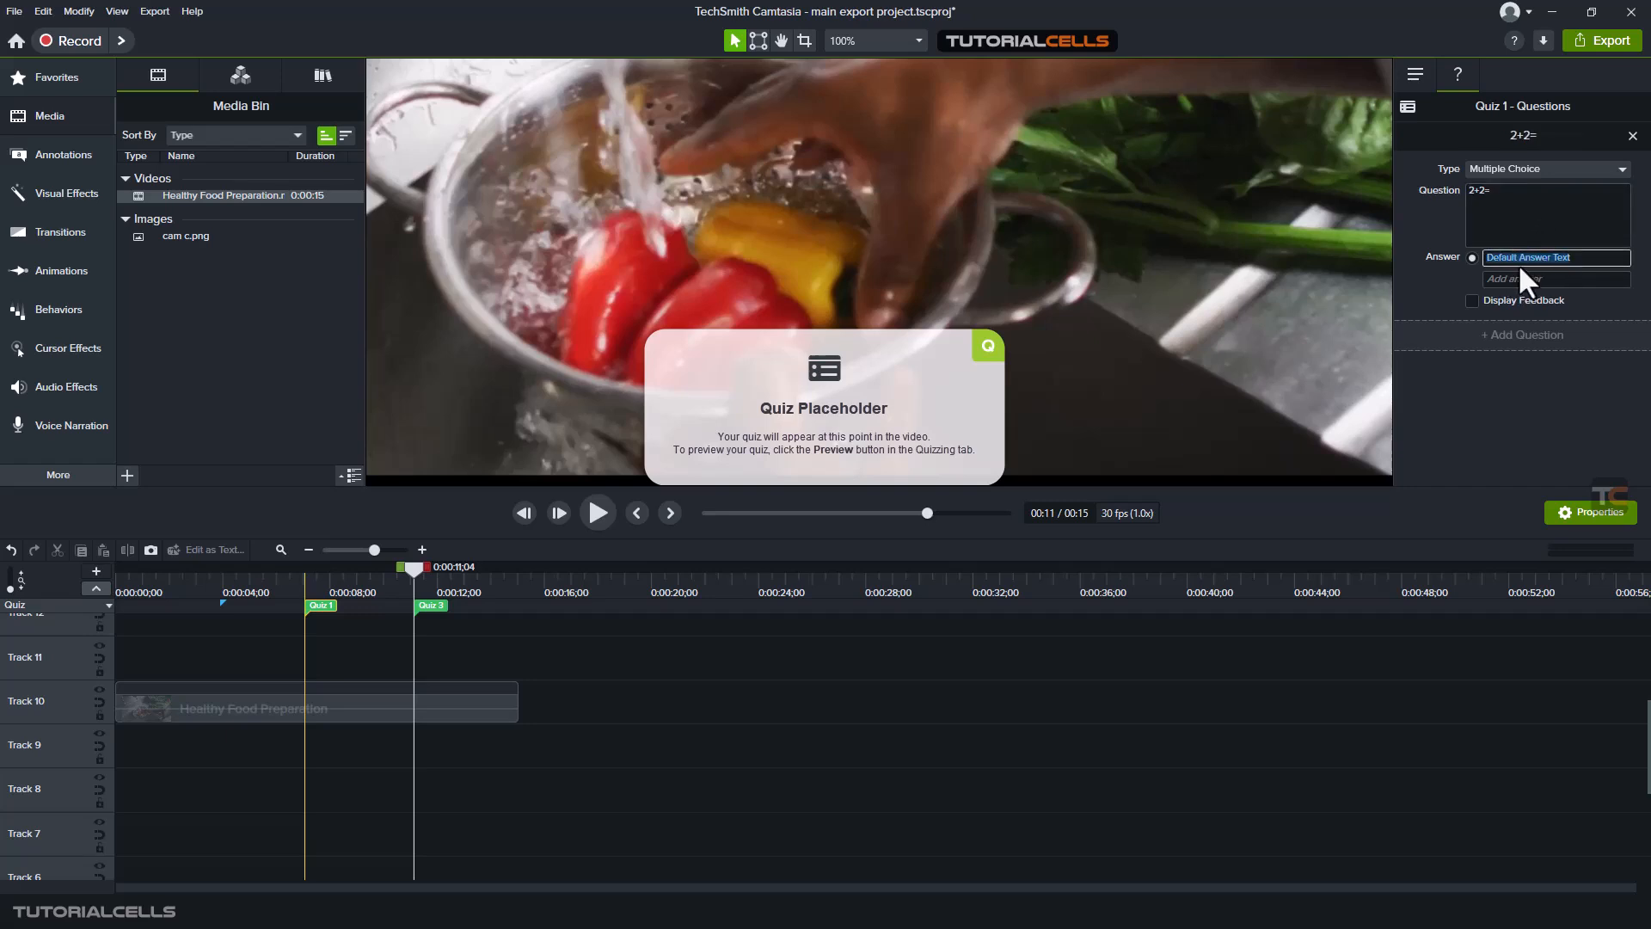
left_click(1514, 280)
type("1")
left_click(1513, 295)
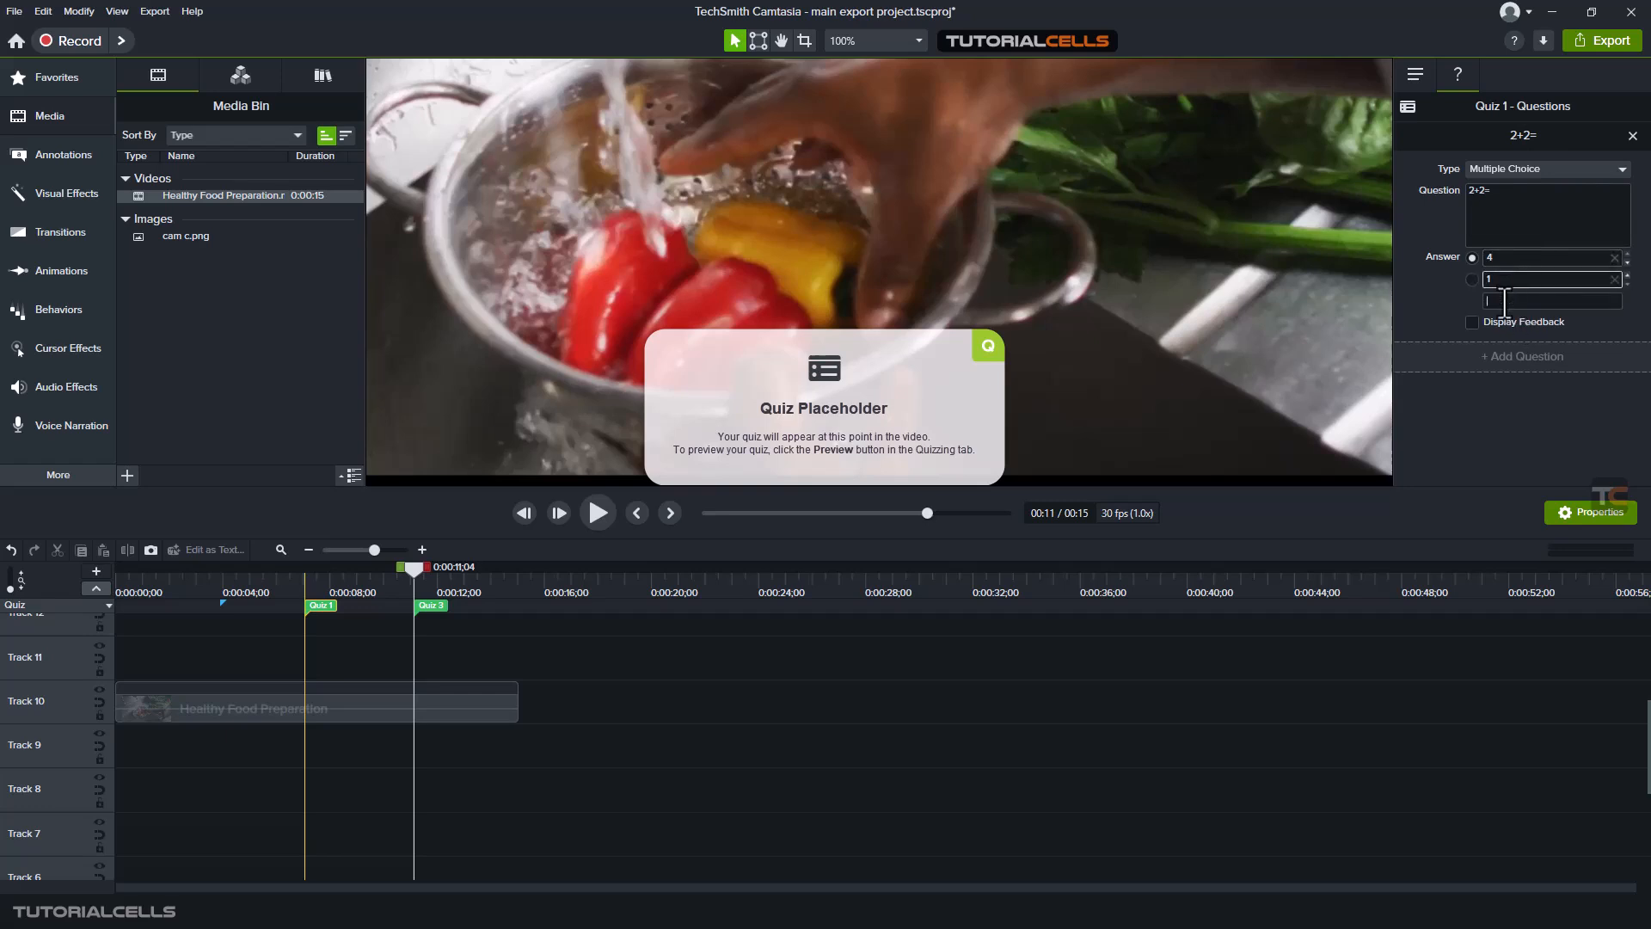
type("2")
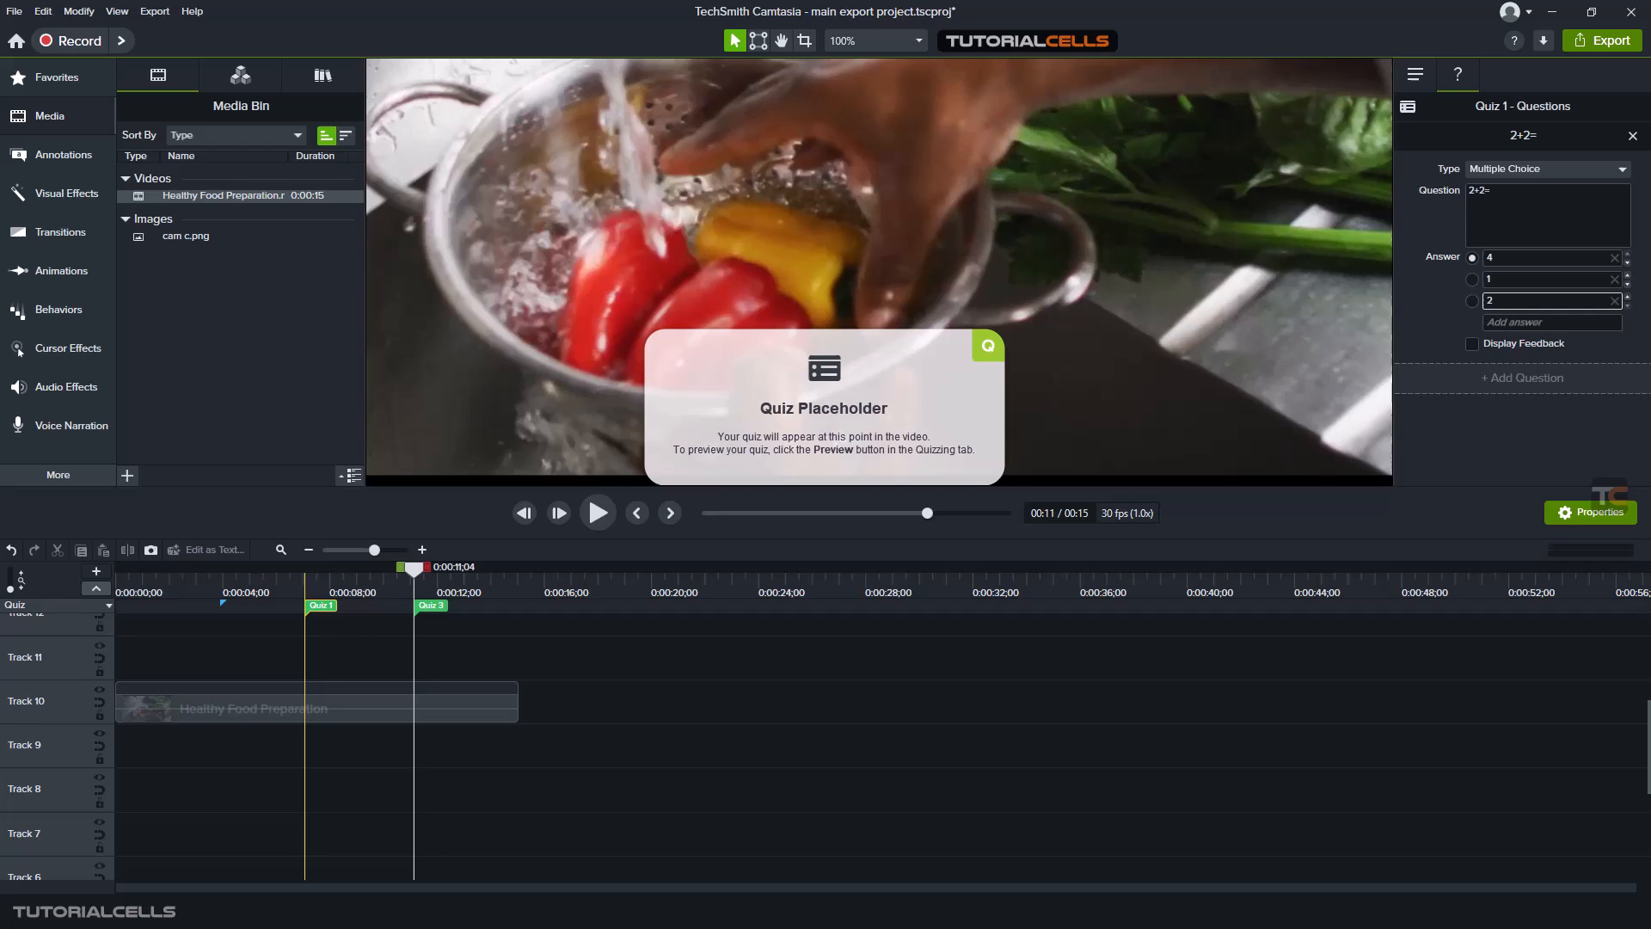
left_click(1498, 322)
type("8")
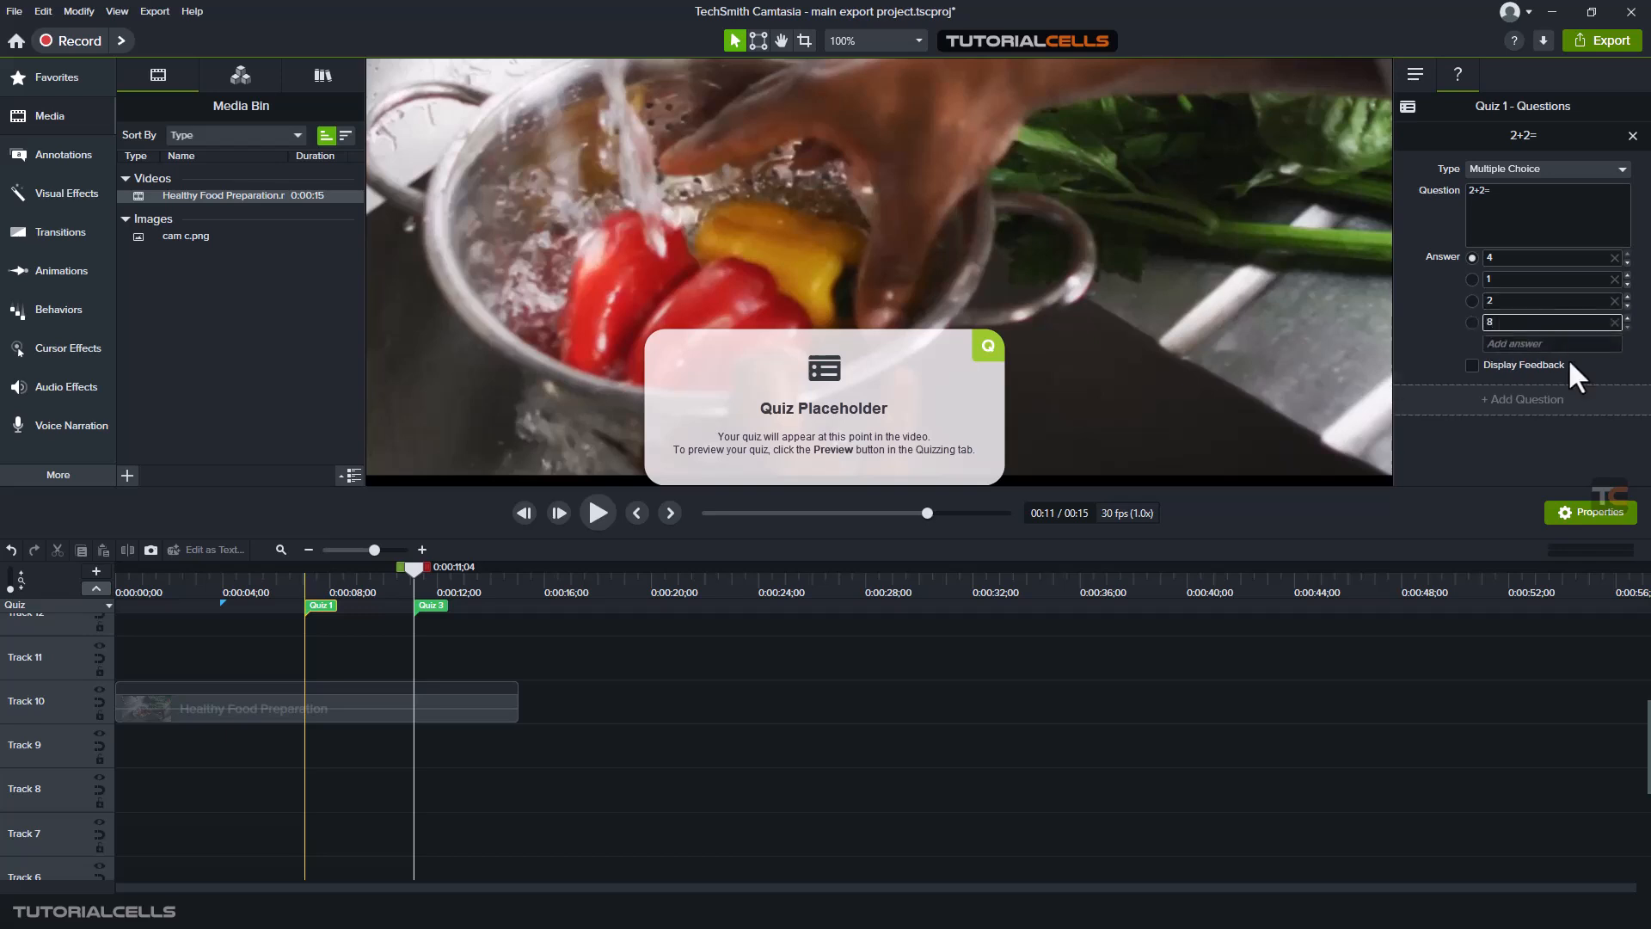
- Turn on Display Feedback for the 2+2= question
left_click(1419, 321)
left_click(1471, 366)
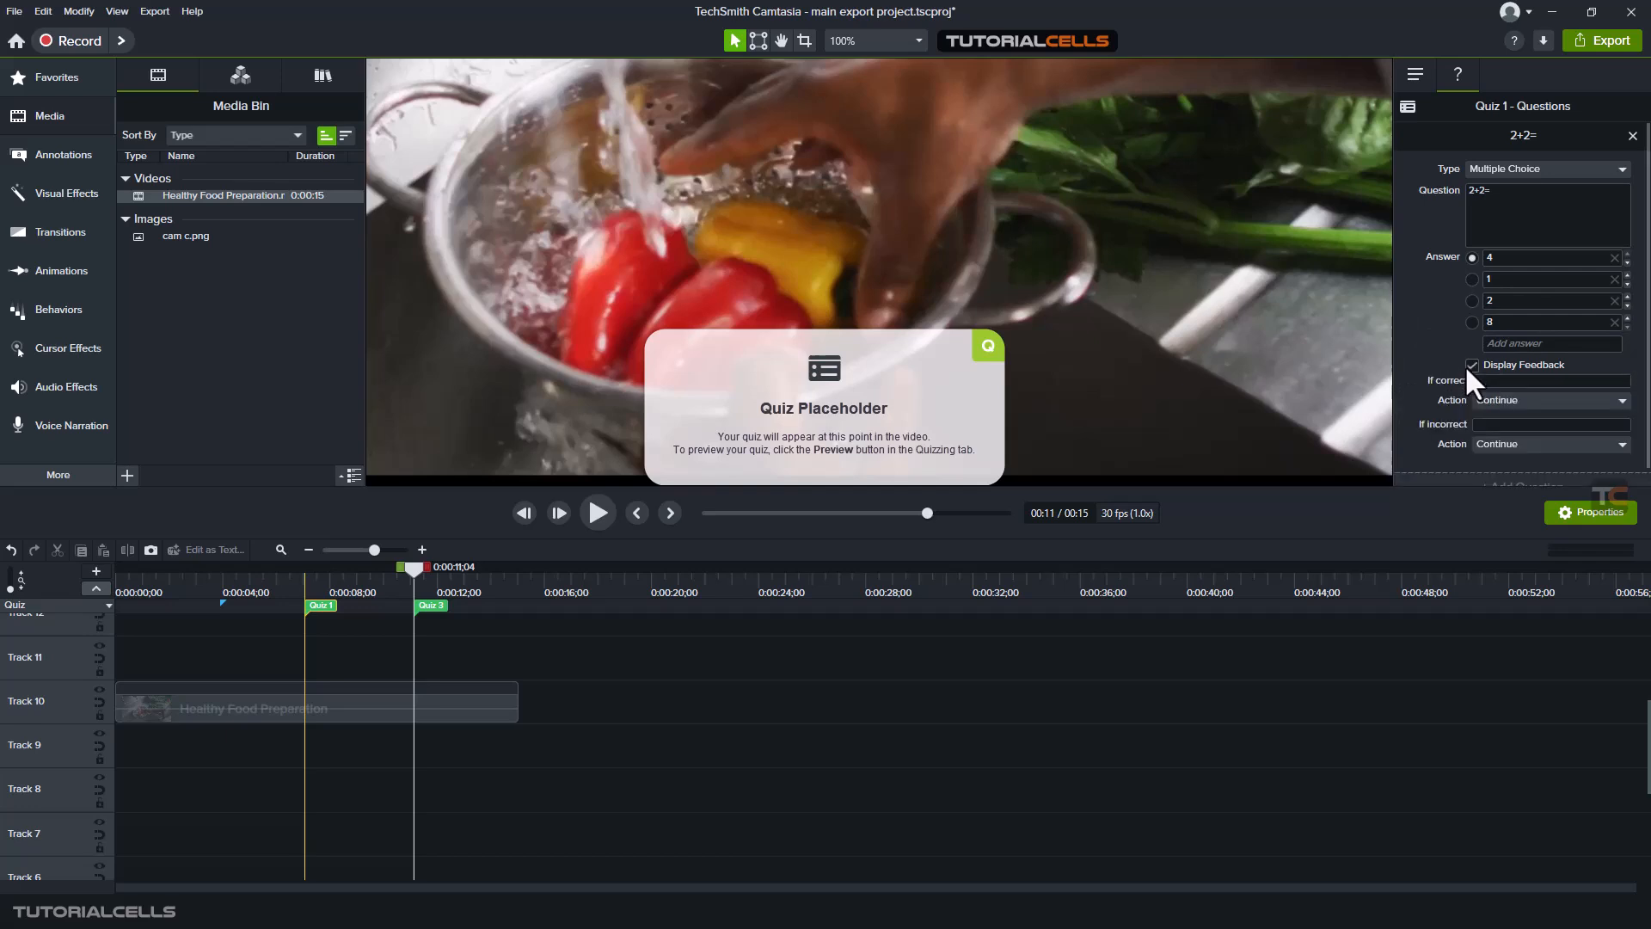
left_click(1471, 366)
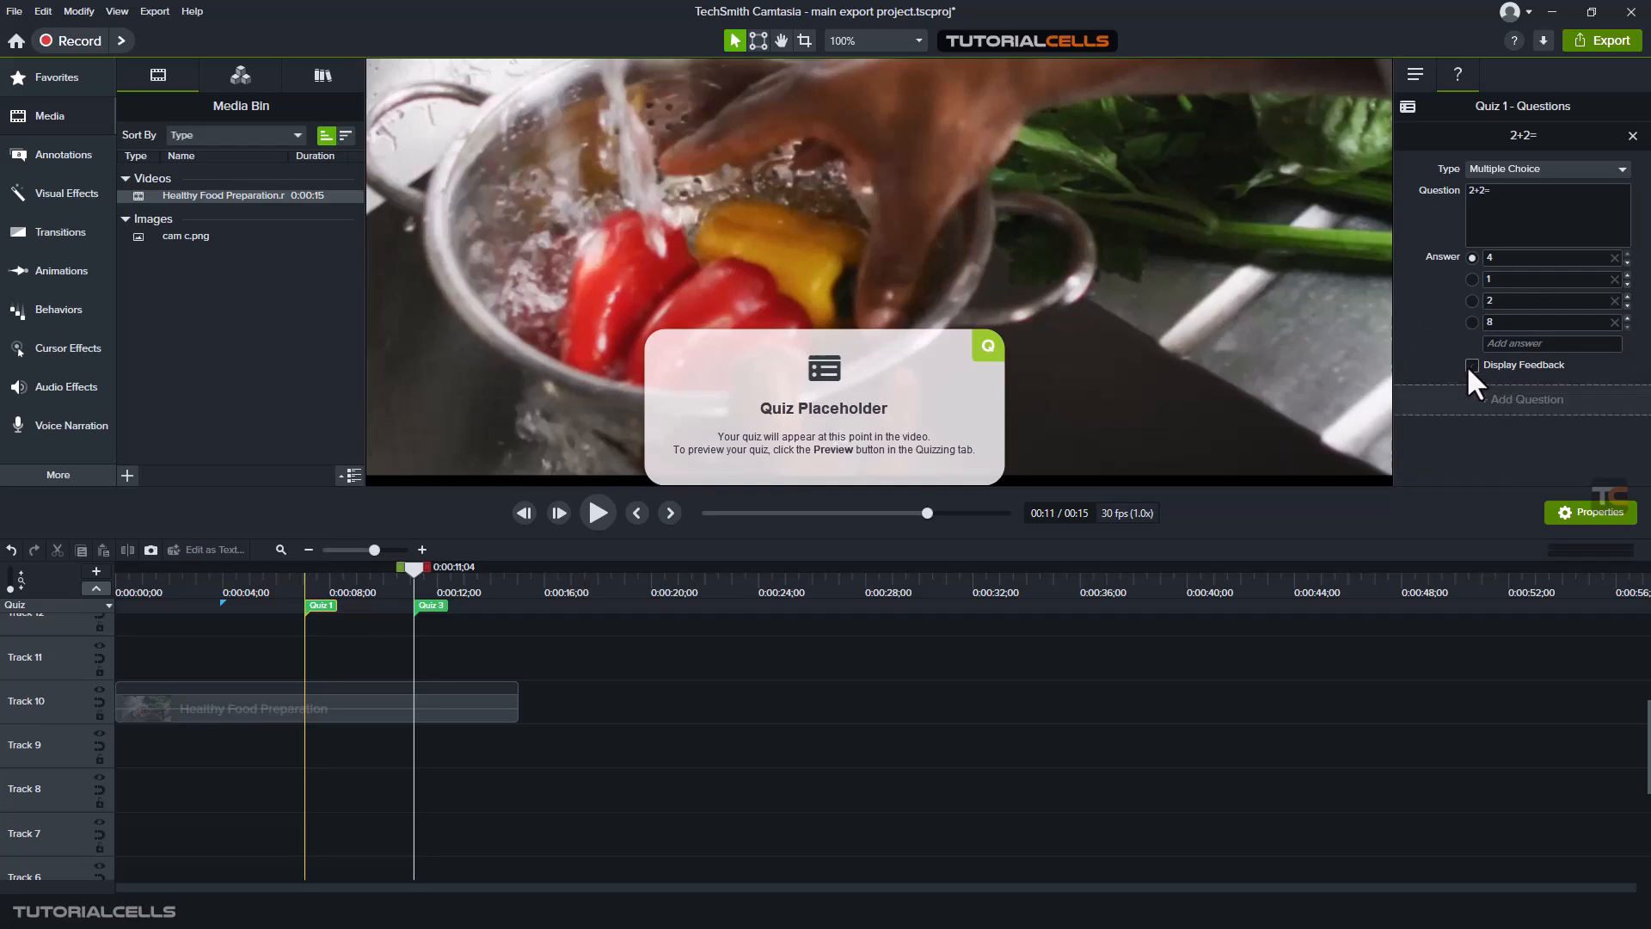
left_click(1472, 366)
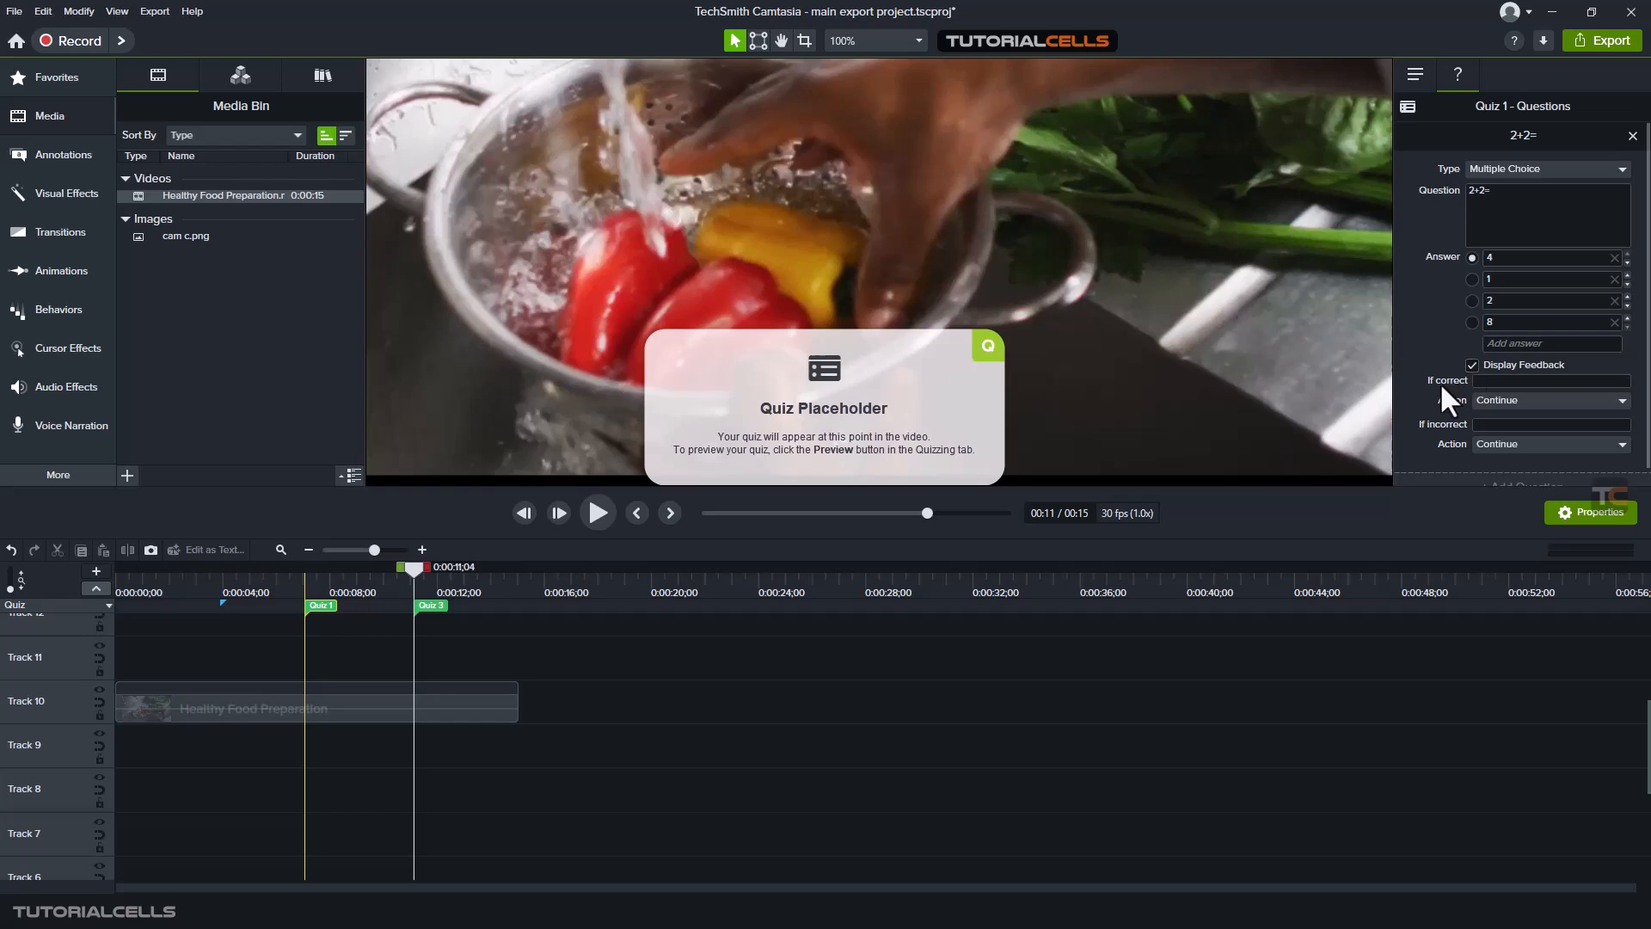
- Set the correct-answer feedback to "good to you !" and its action to Go to URL
left_click(1479, 383)
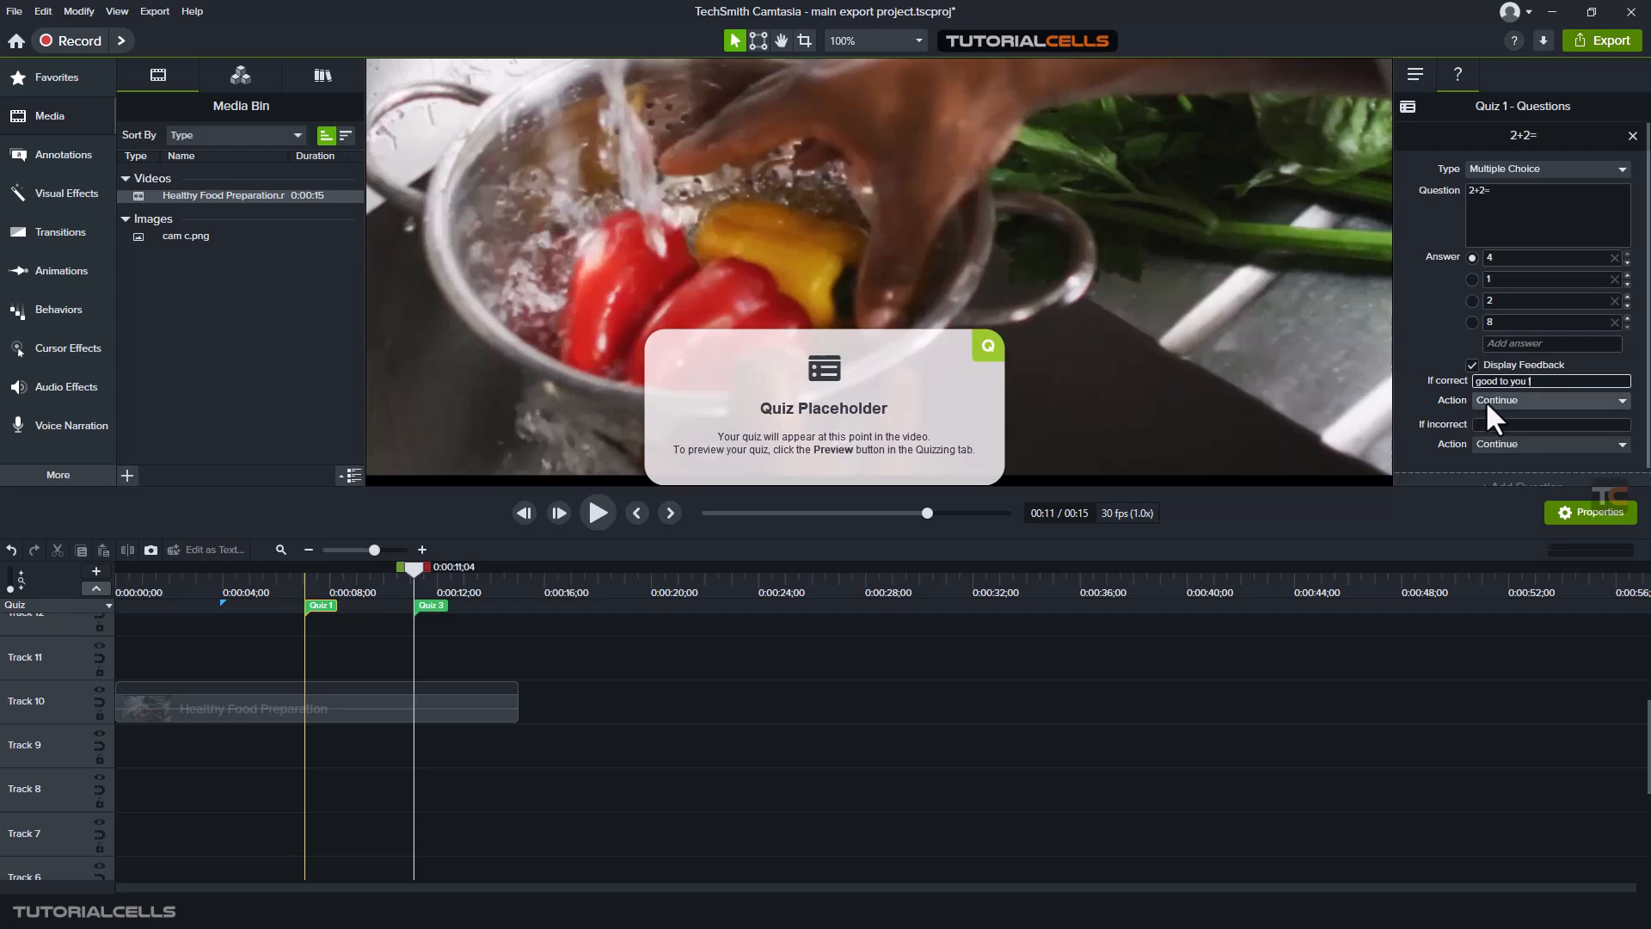
left_click(1498, 403)
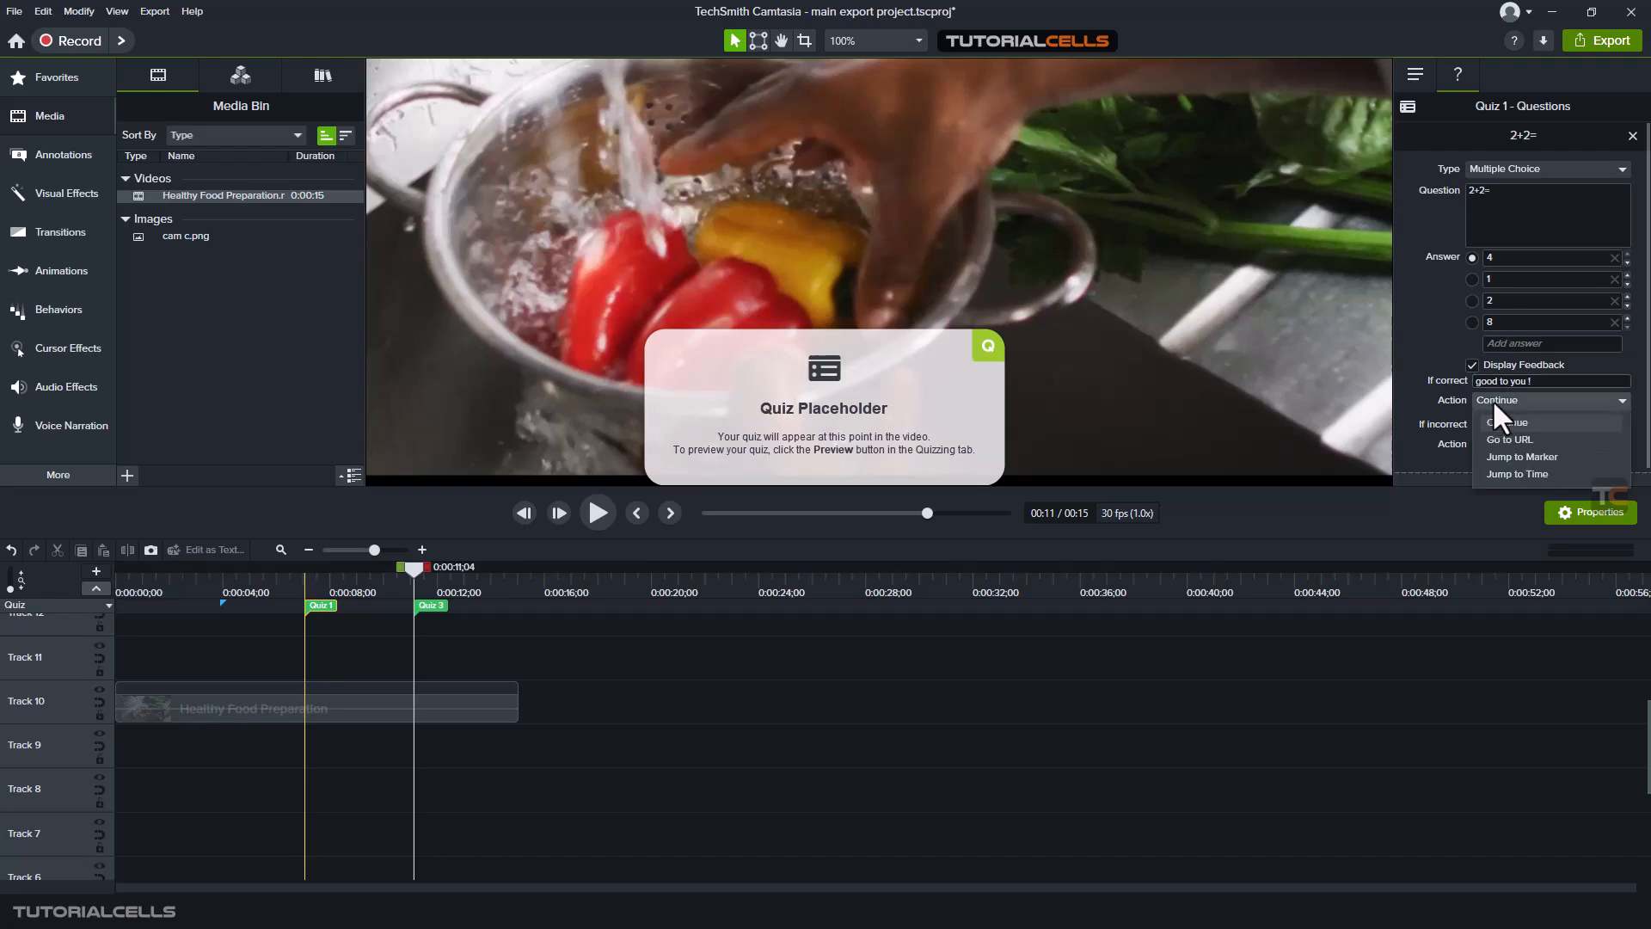
left_click(1517, 442)
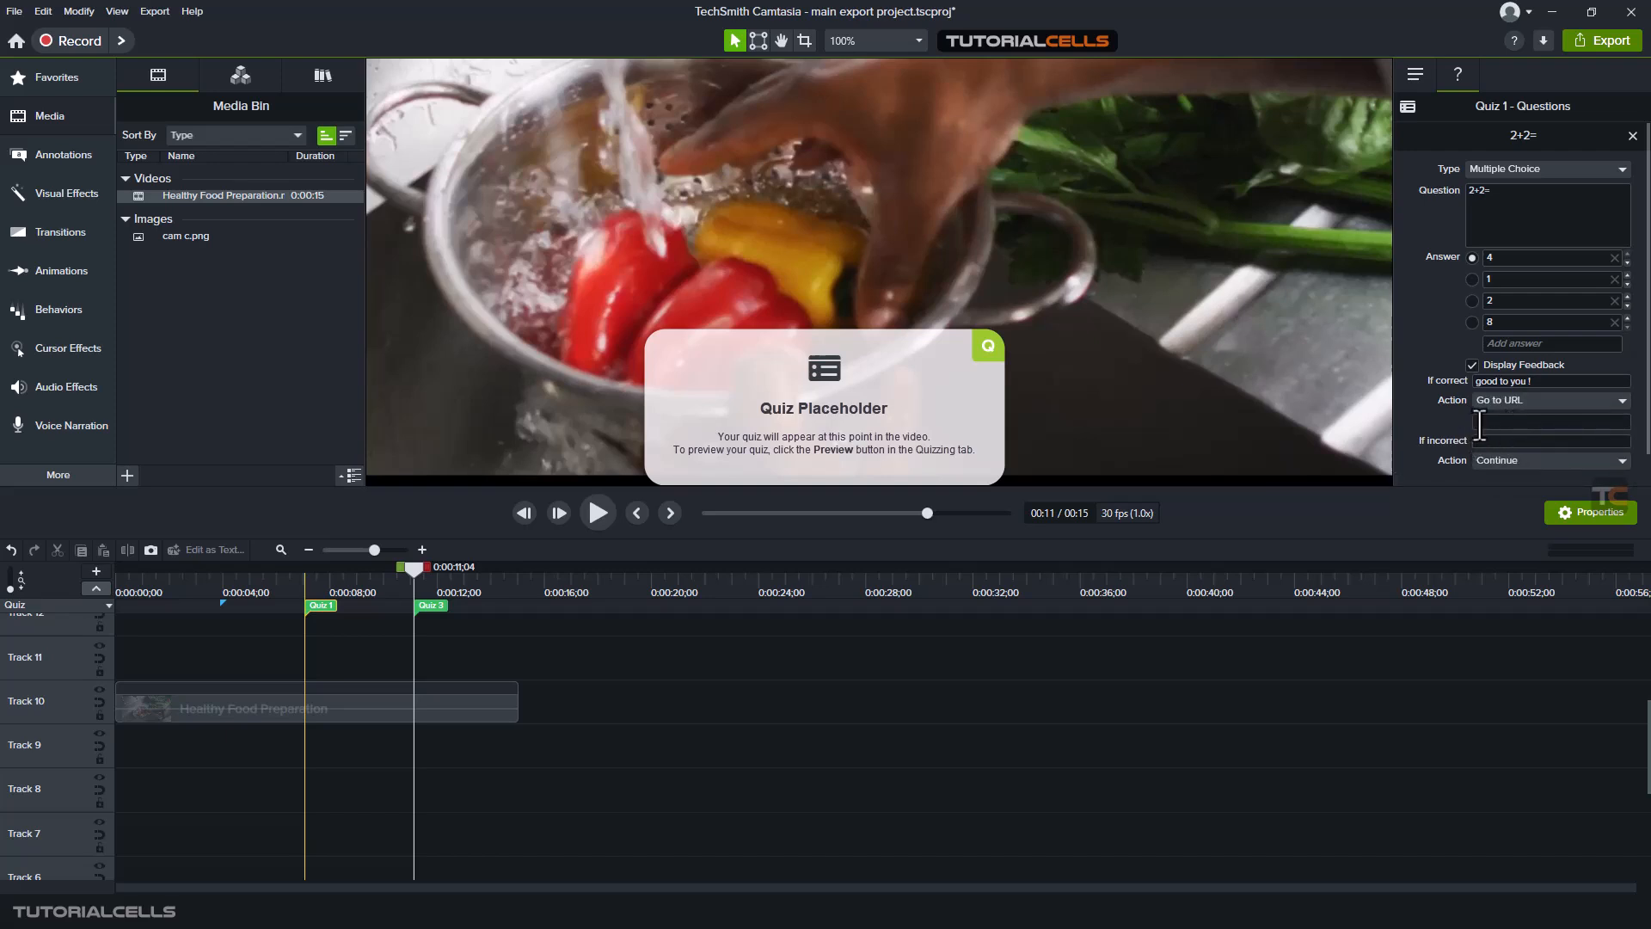
- Try the Jump to Marker and Jump to Time actions for a correct answer to the 2+2= question
left_click(1493, 400)
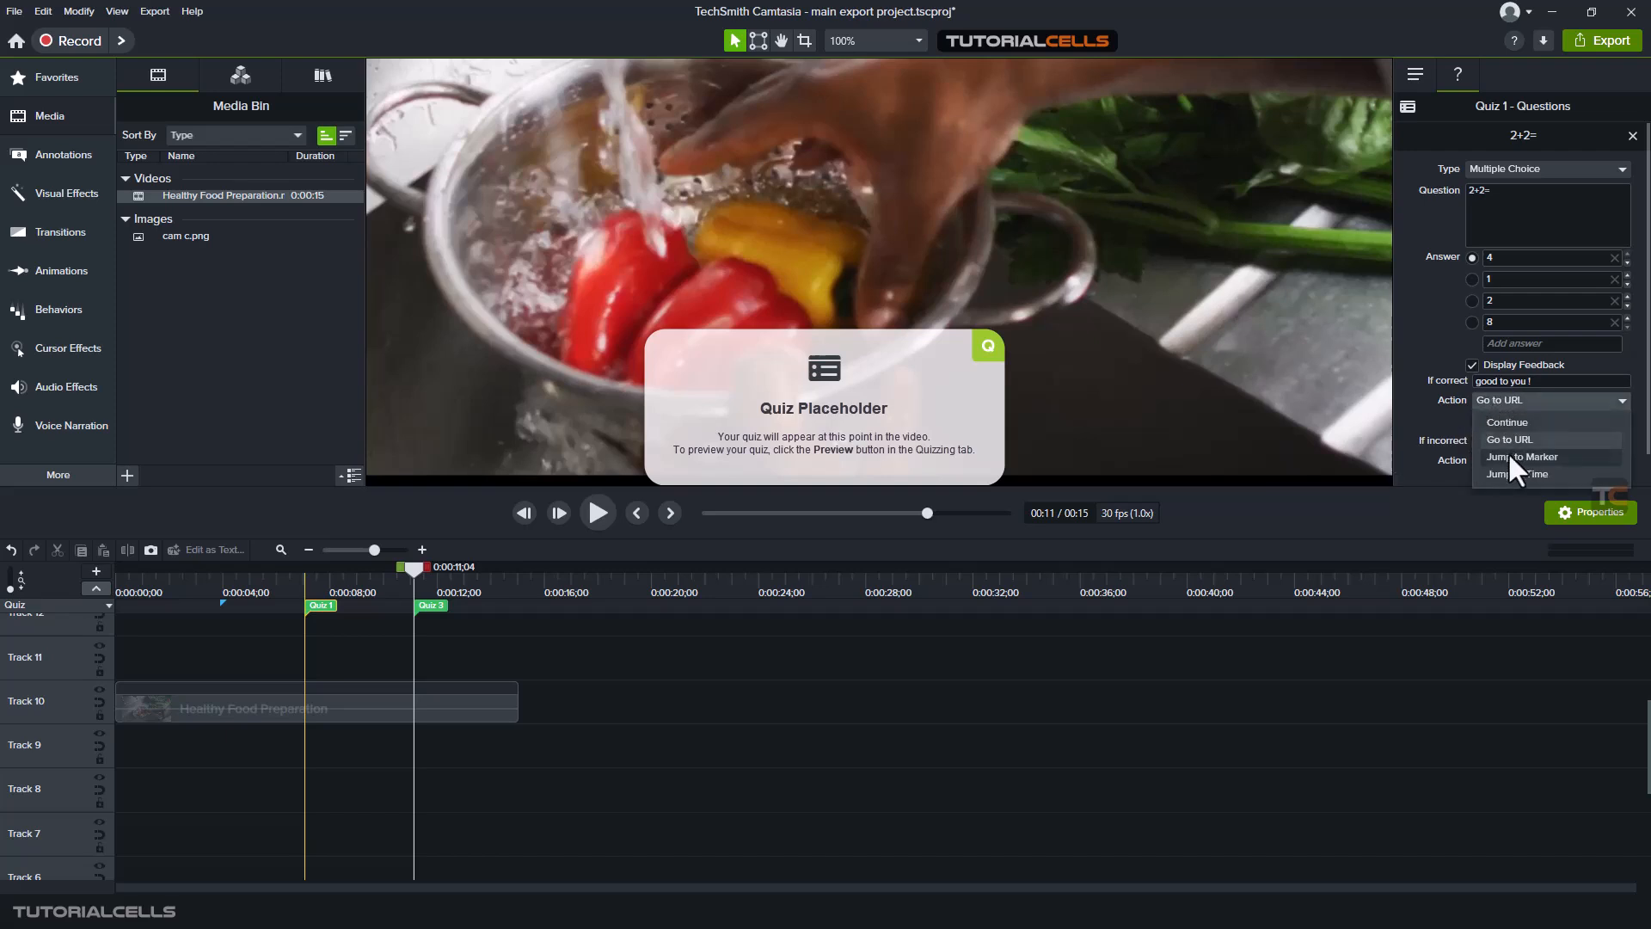
left_click(1508, 453)
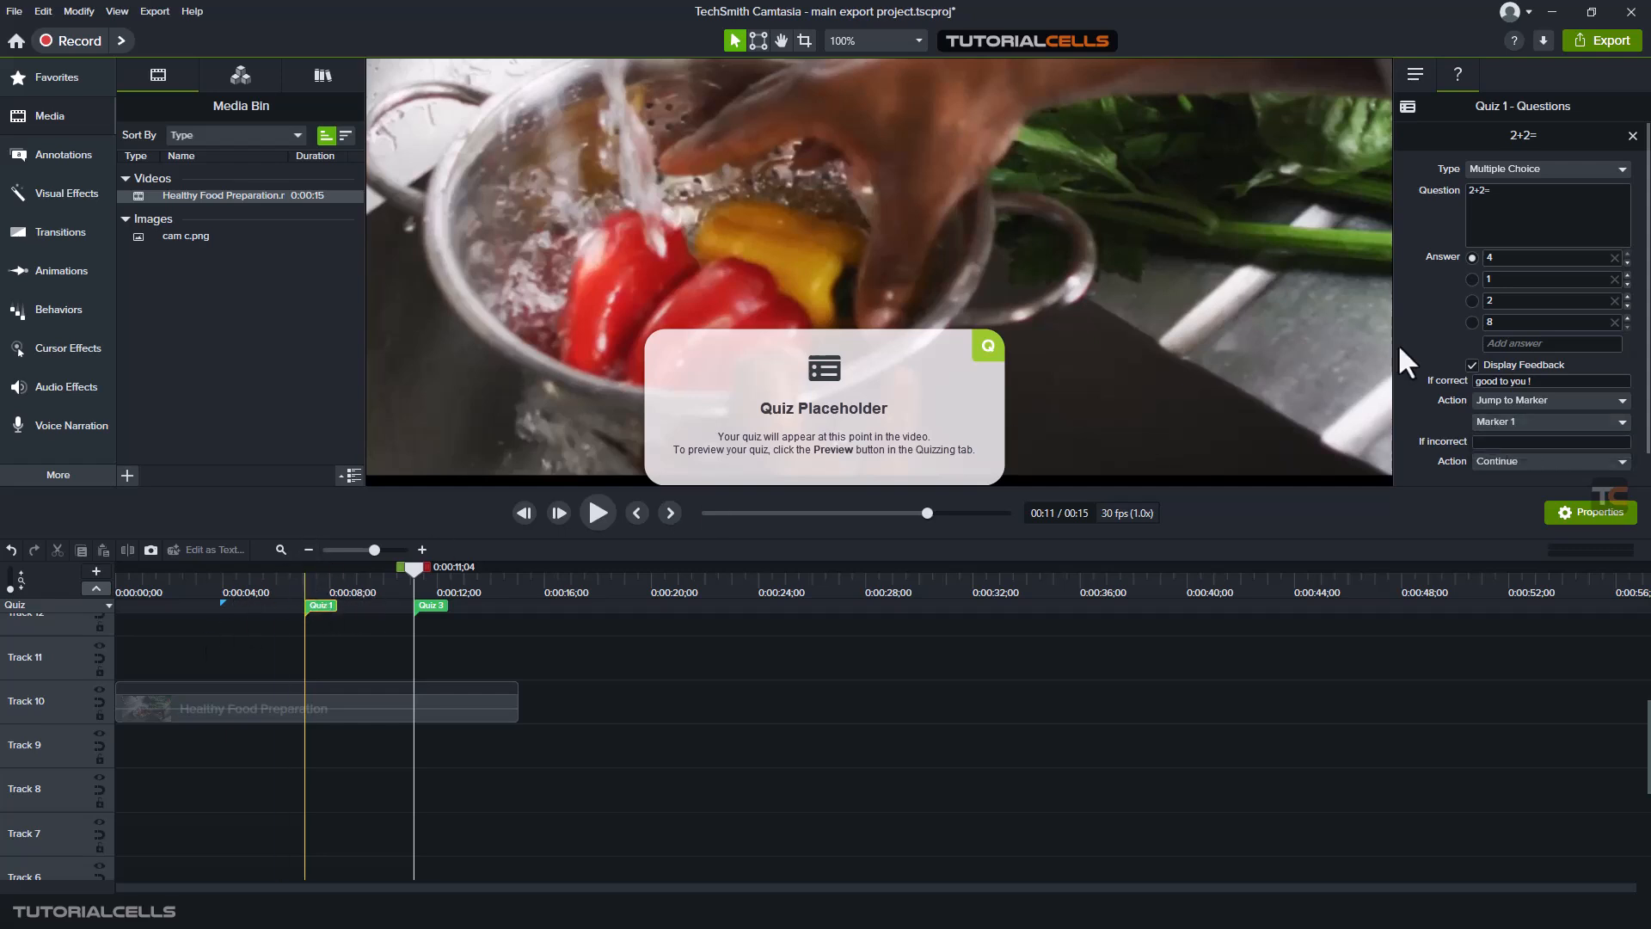
left_click(1504, 394)
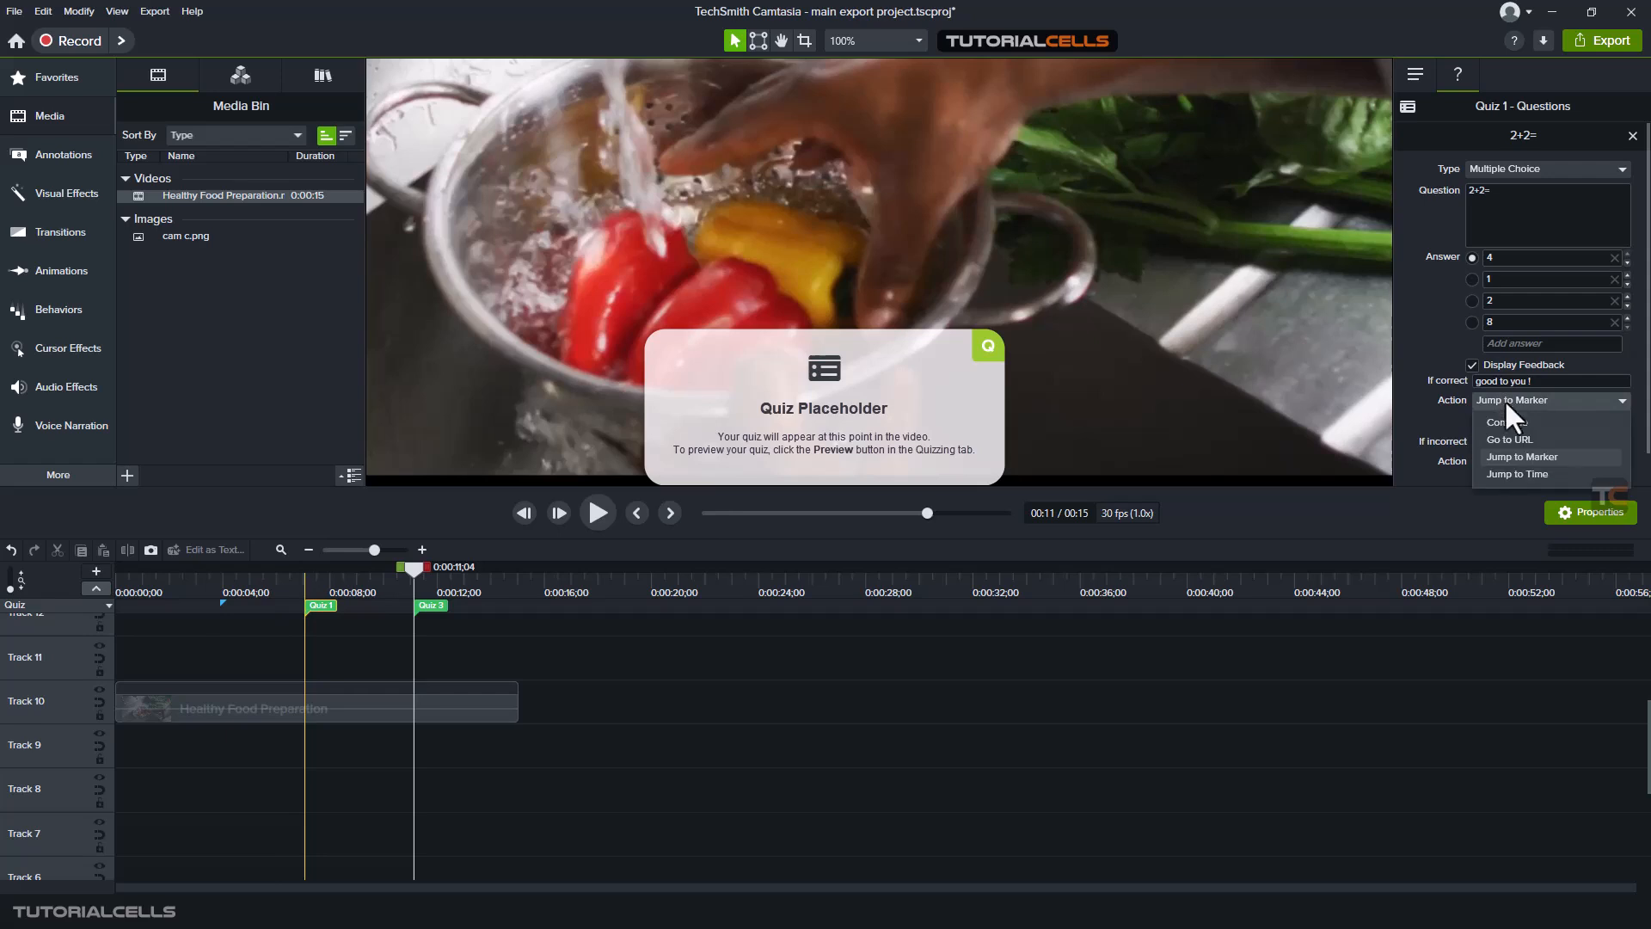
left_click(1513, 473)
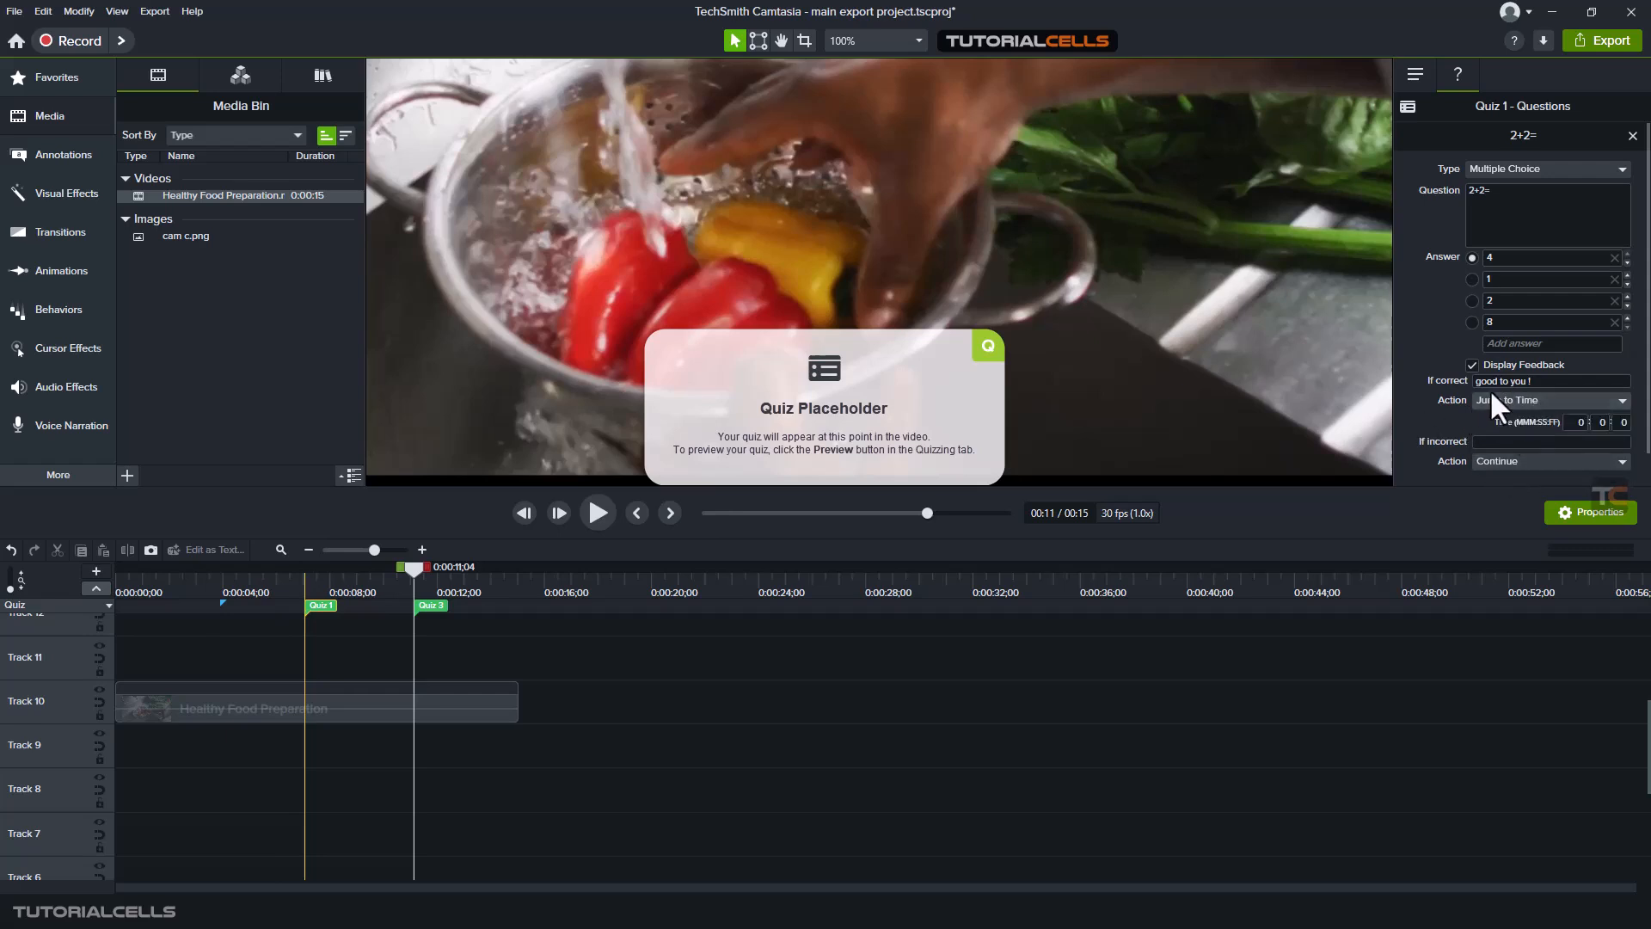
- Set the correct-answer action of the 2+2= question to Continue and its incorrect-answer feedback to "not good !"
left_click(1496, 400)
left_click(1504, 421)
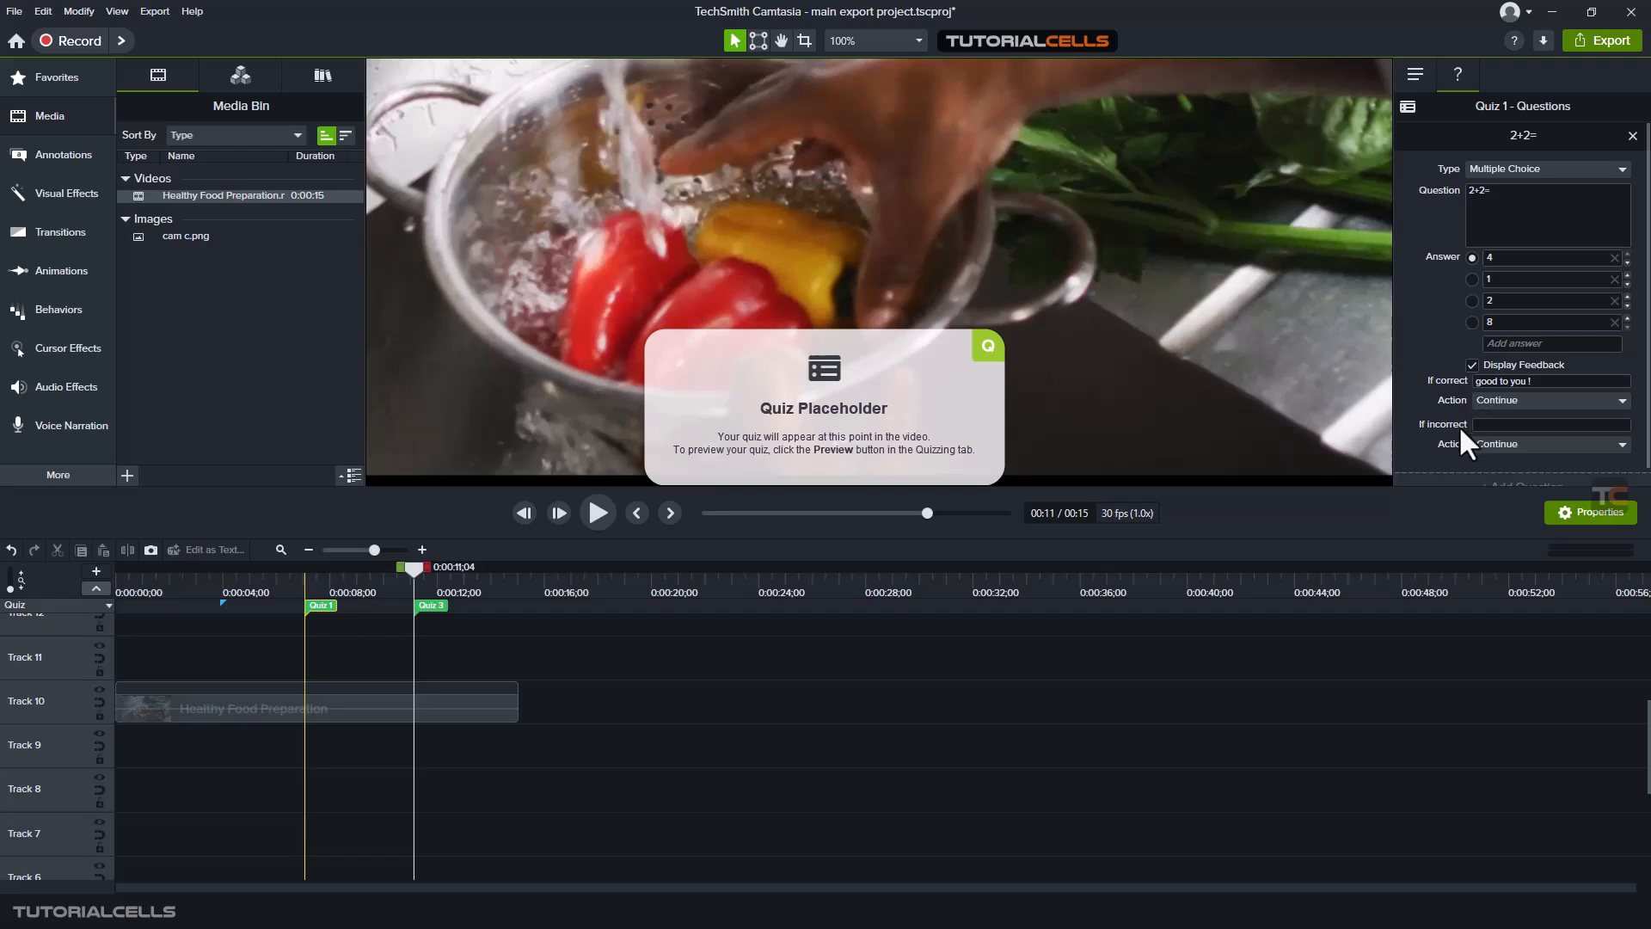
scroll(1455, 430, "down", 1)
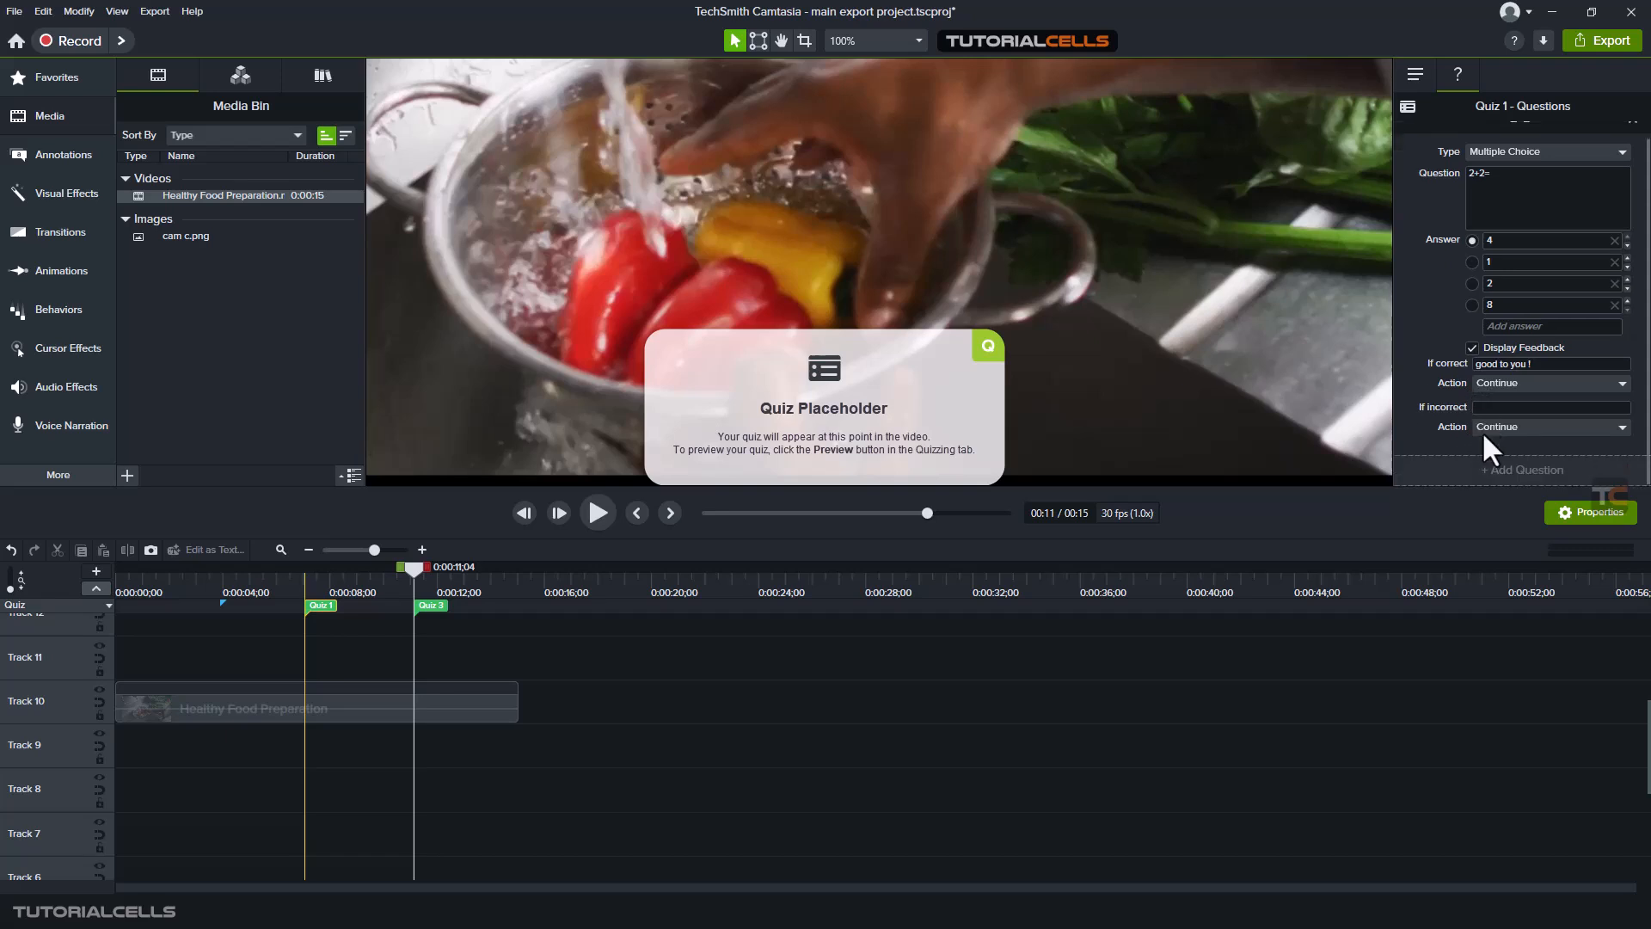
left_click(1495, 410)
- Add a Fill in the Blank question "8-2=" to Quiz 1 with 6 as the acceptable answer
left_click(1401, 441)
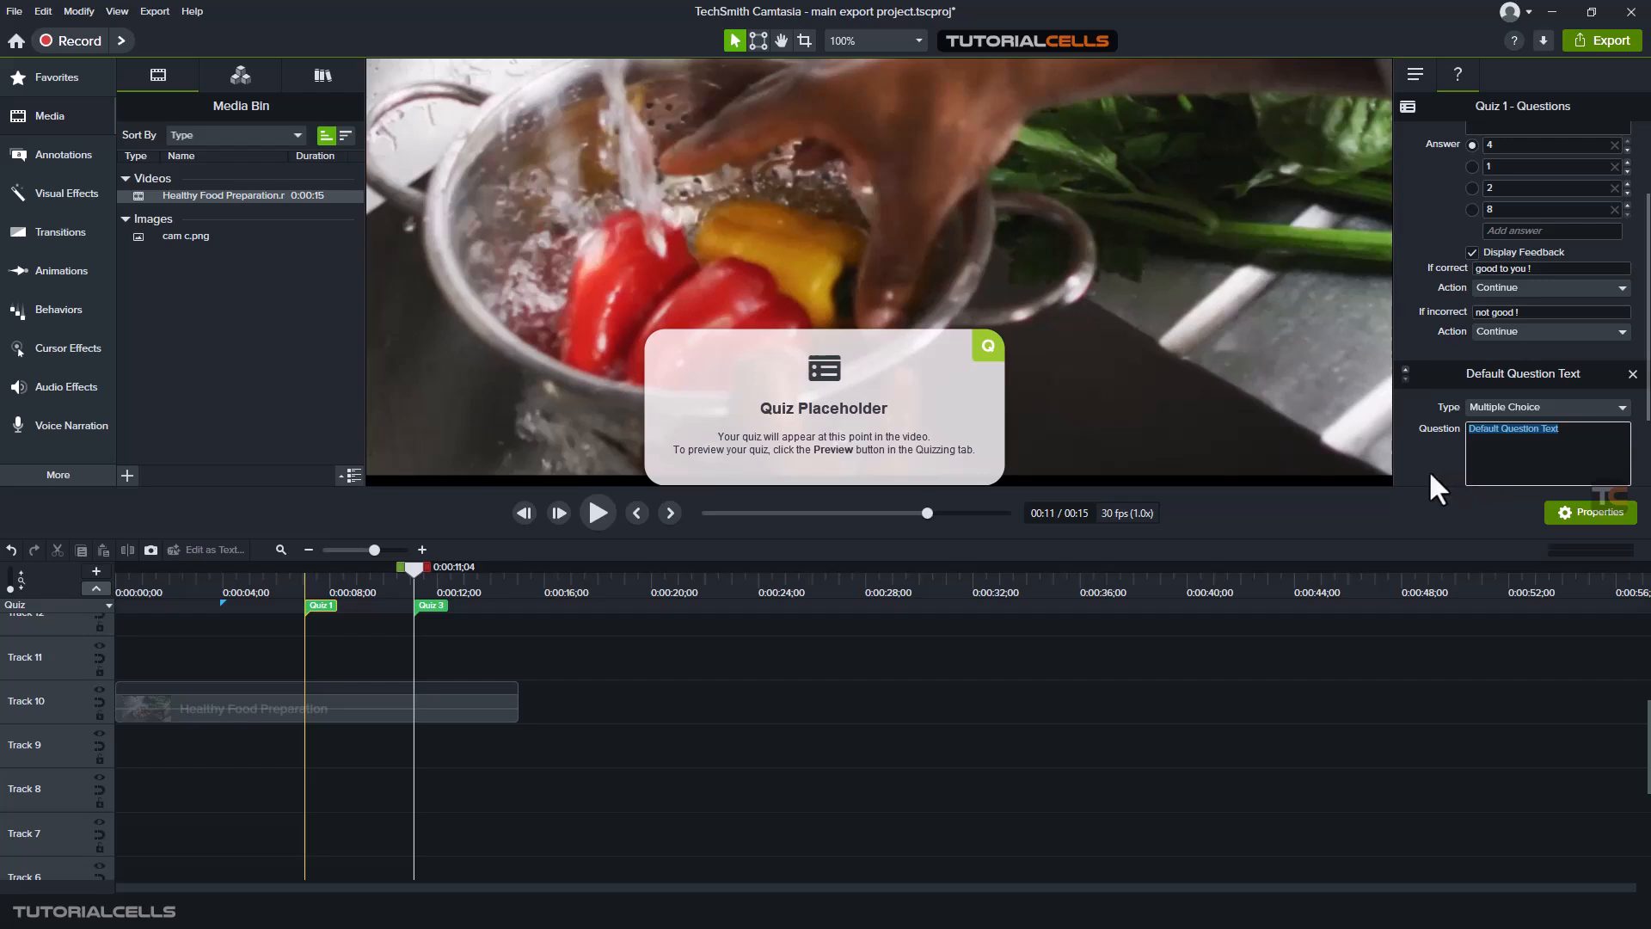
scroll(1419, 451, "down", 2)
left_click(1494, 323)
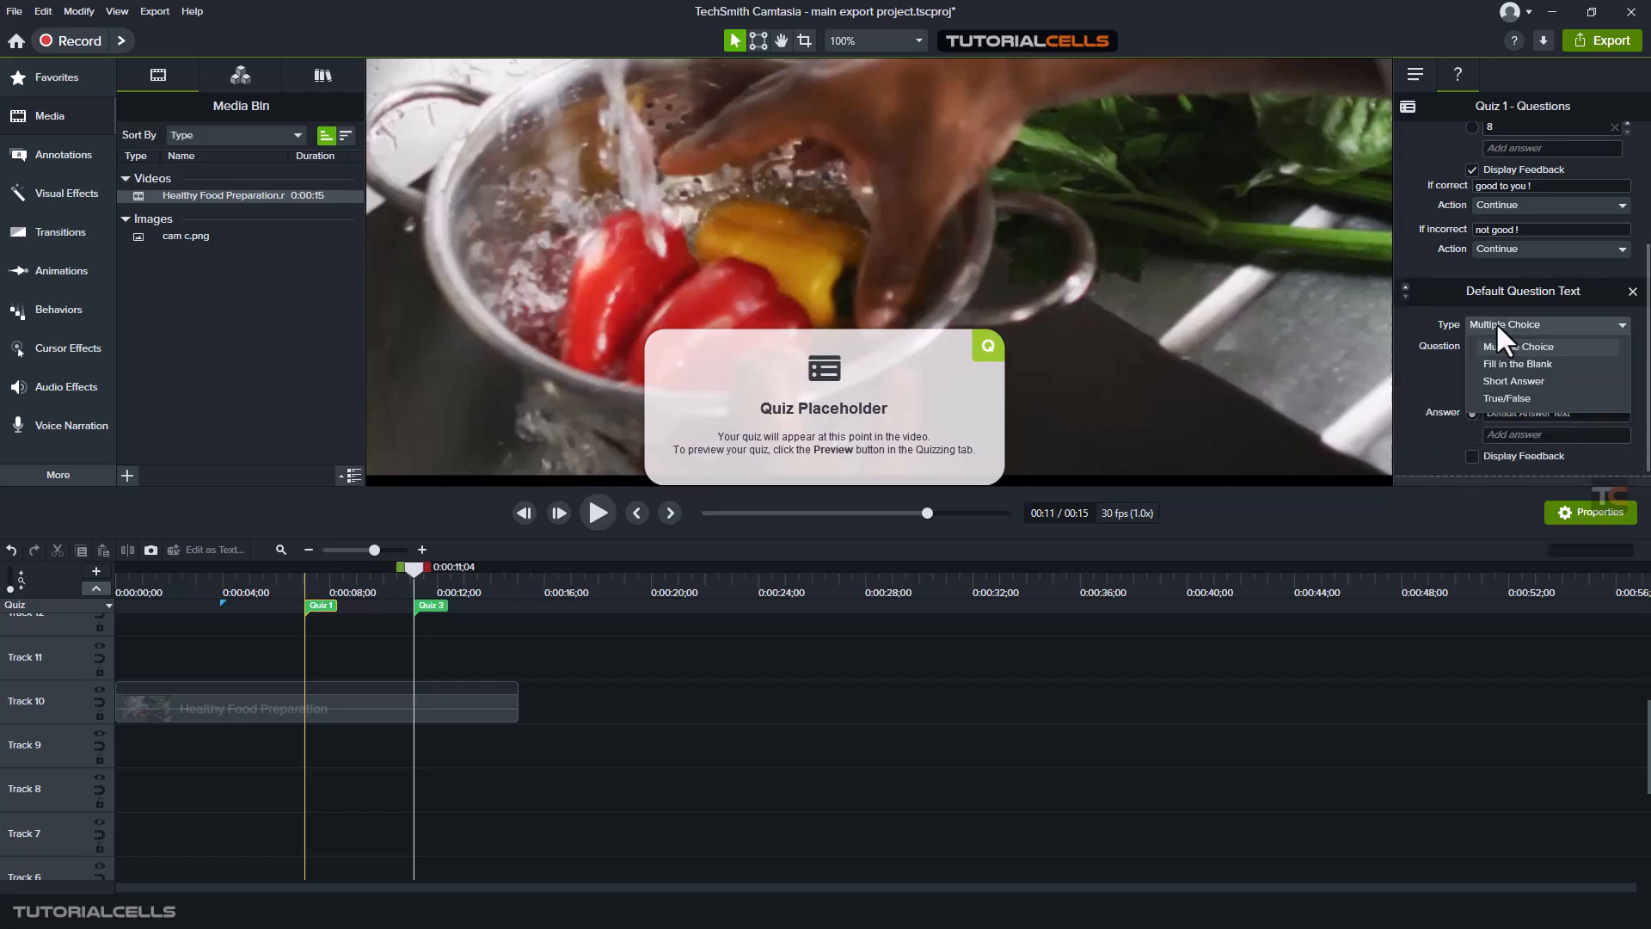
left_click(1496, 365)
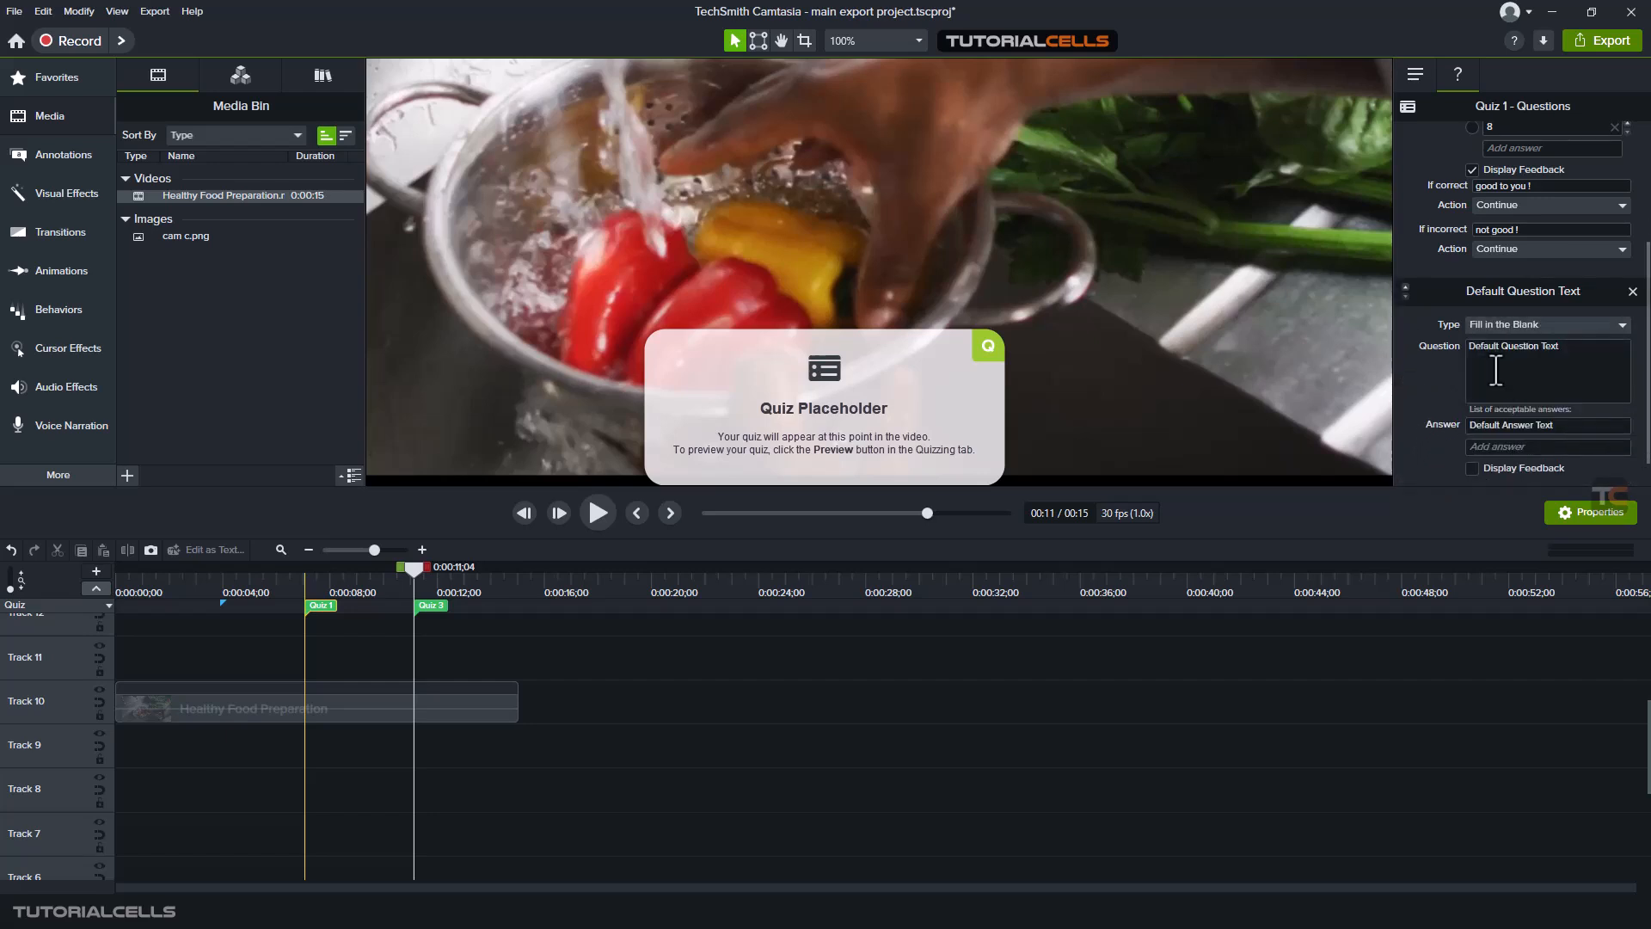
left_click(1497, 372)
type("8-2=")
left_click(1501, 425)
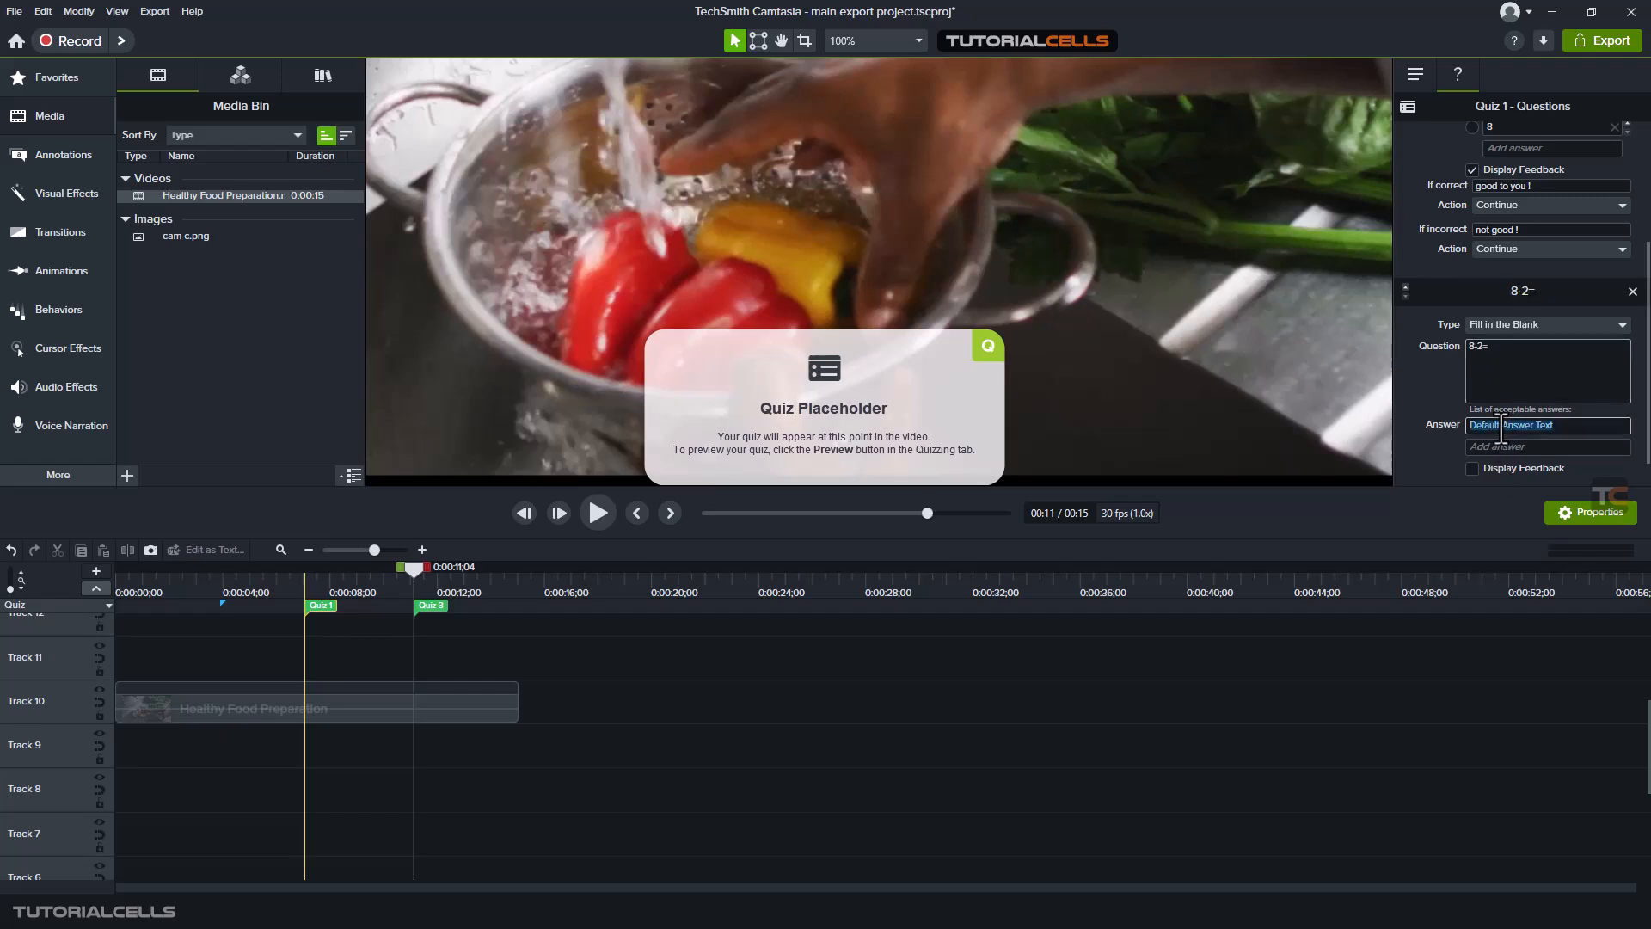
type("6")
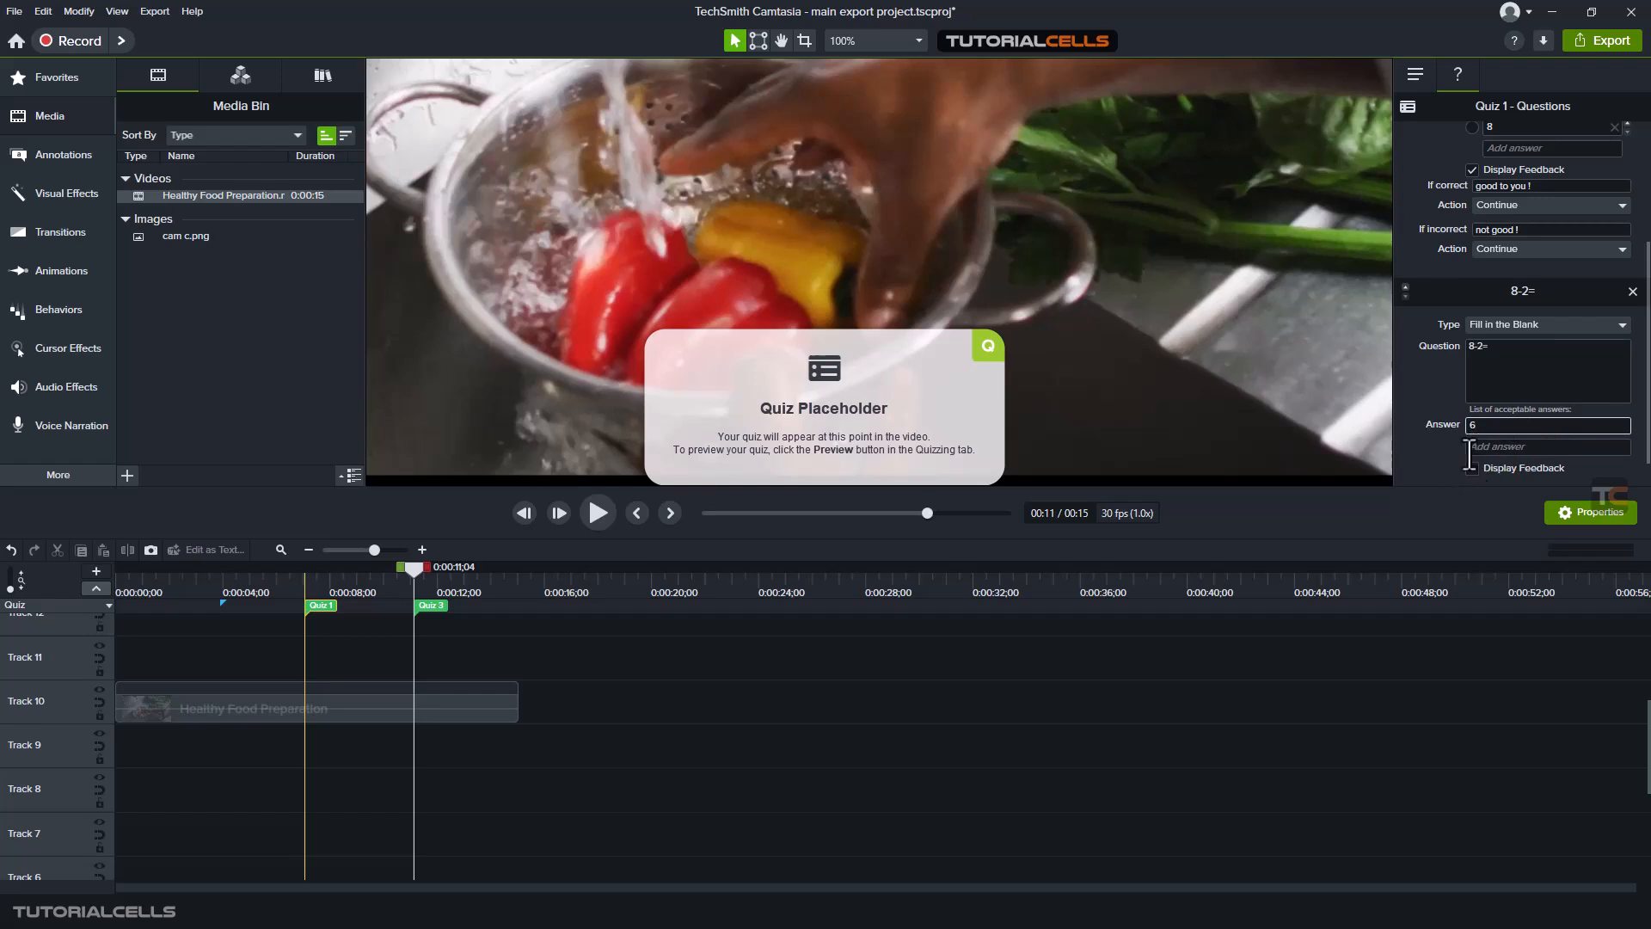
left_click(1436, 458)
- Turn on Display Feedback for the 8-2= question, with "good" if correct and "not good" if incorrect
scroll(1479, 468, "down", 1)
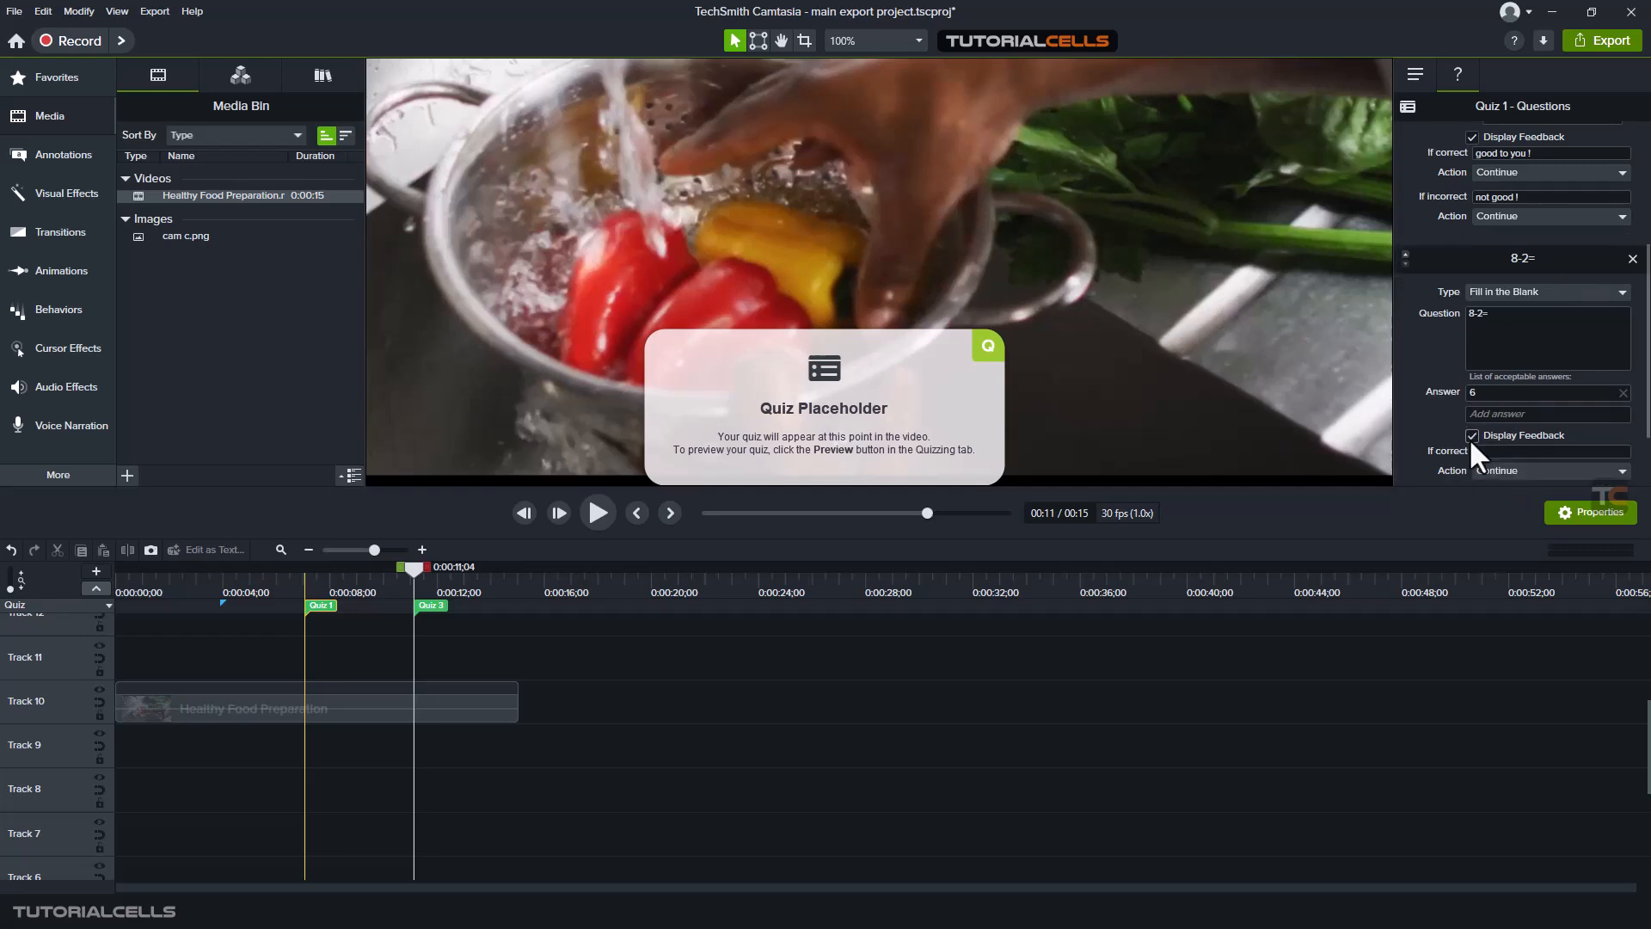
left_click(1471, 436)
left_click(1482, 365)
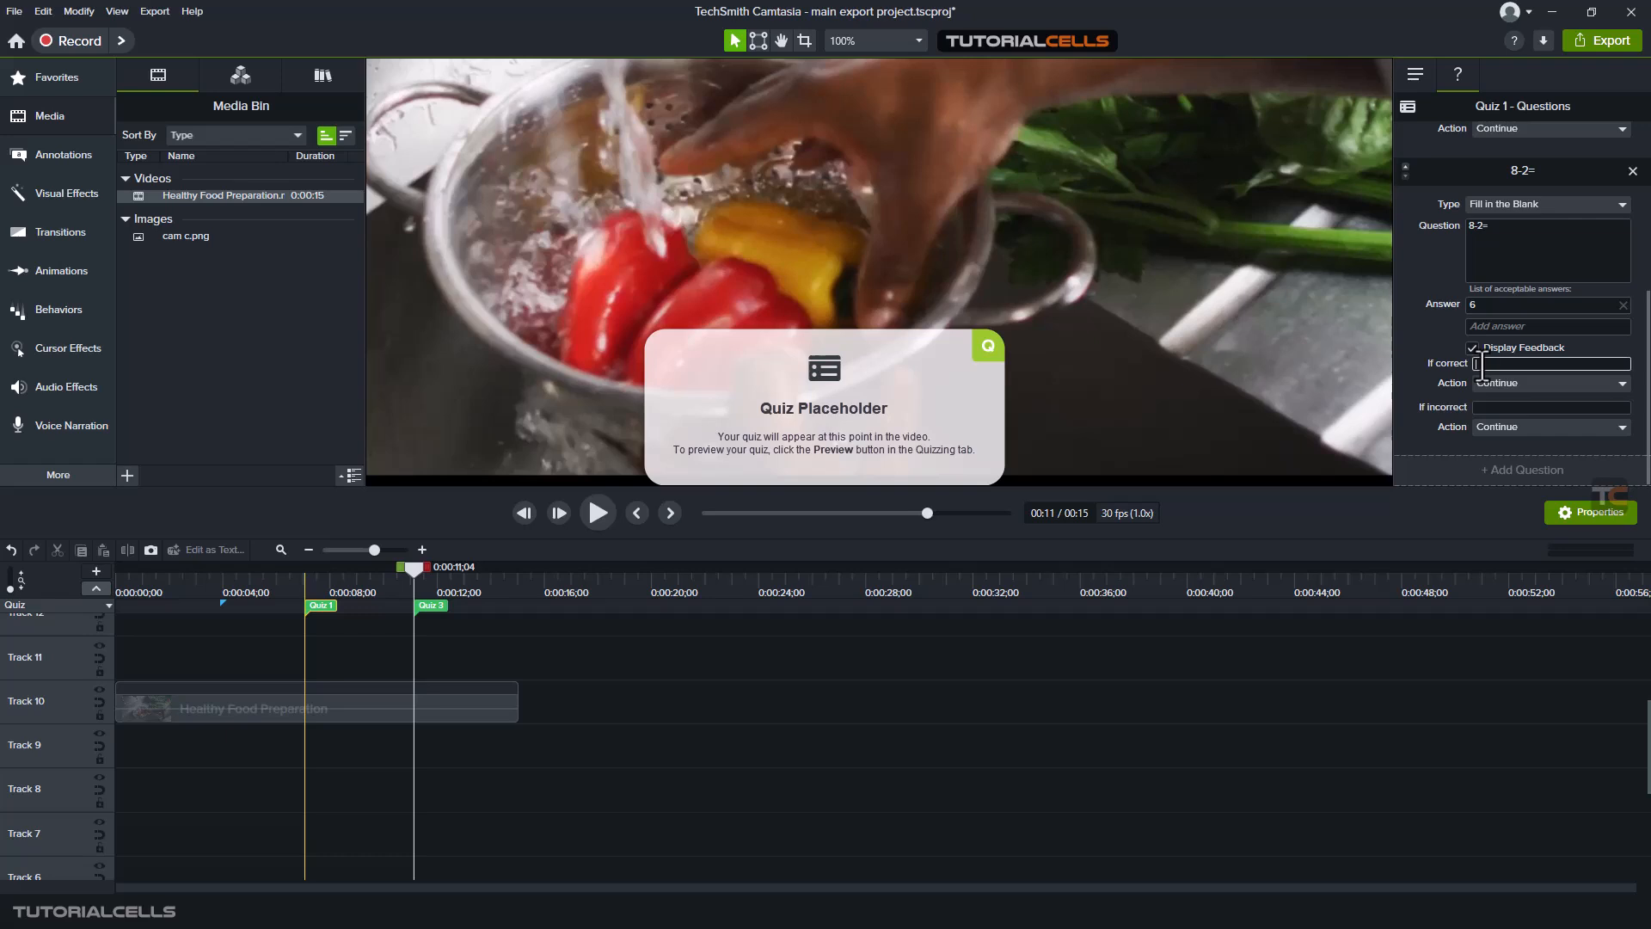
type("good")
left_click(1476, 408)
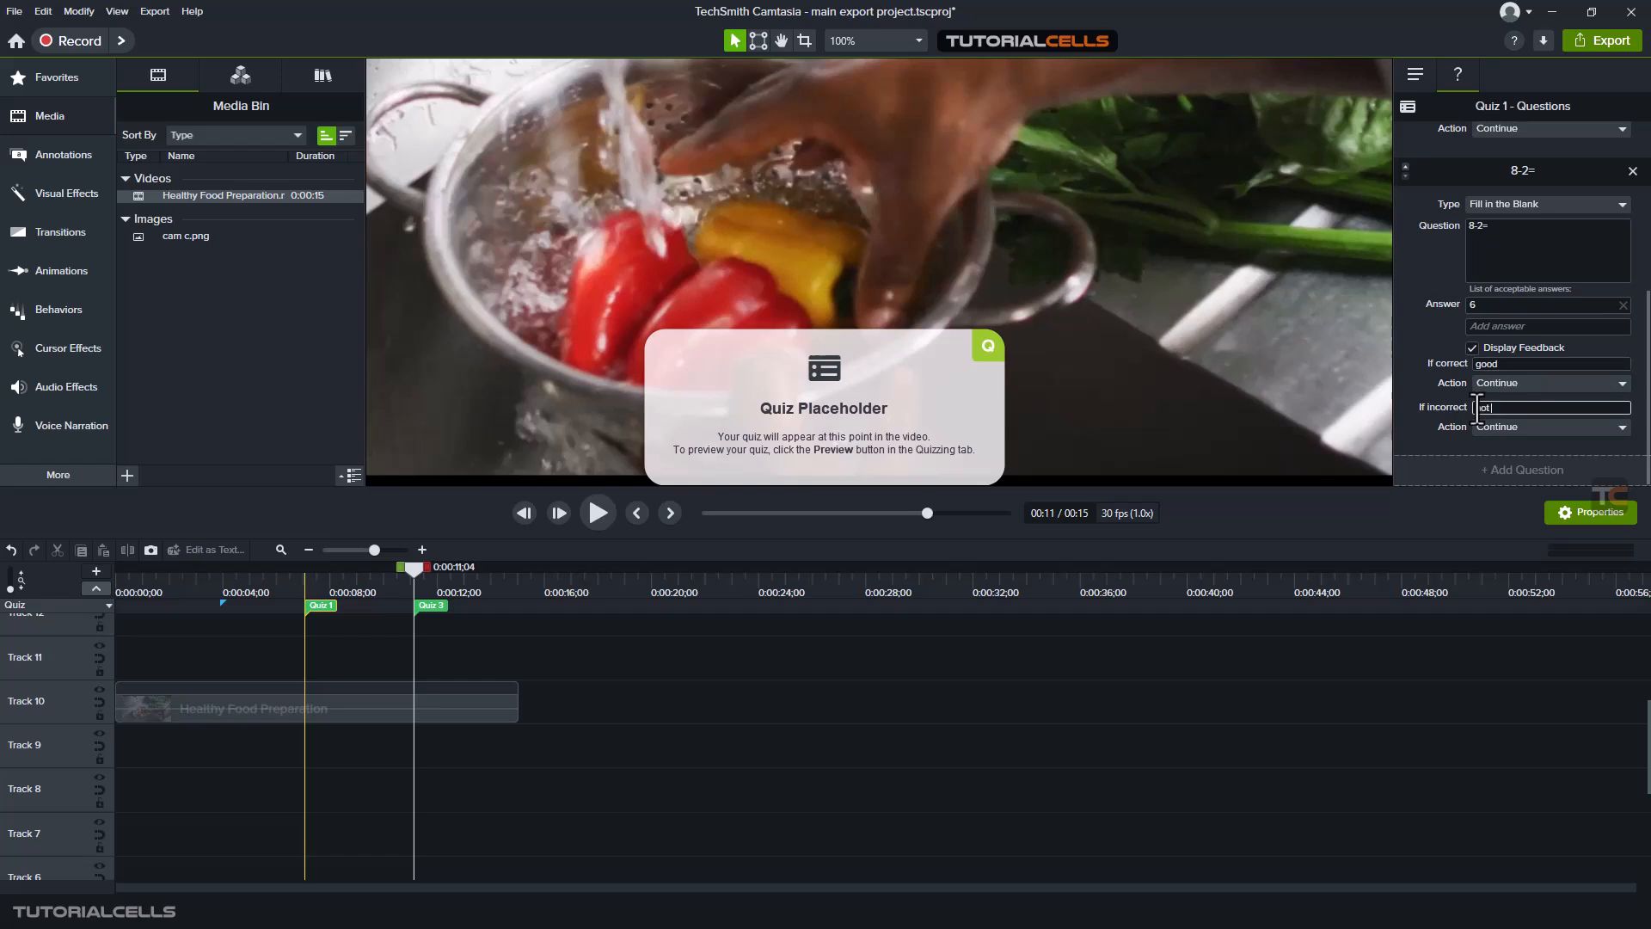
type("not good")
- Add a third question to Quiz 1 and set its type to Short Answer
left_click(1443, 466)
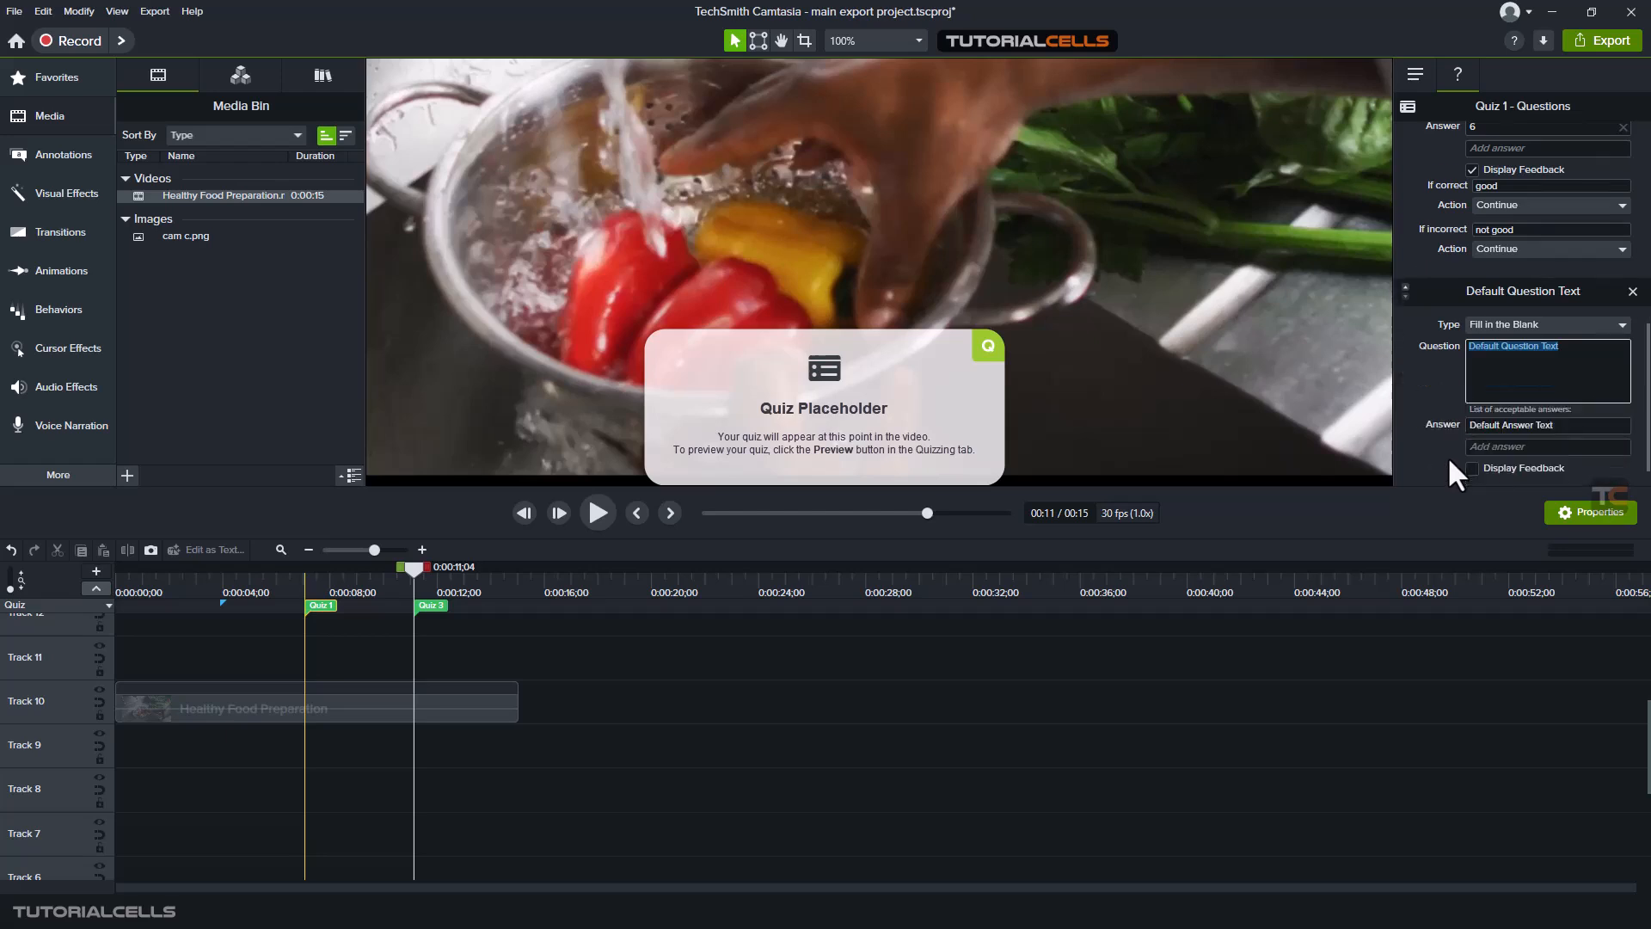
left_click(1502, 324)
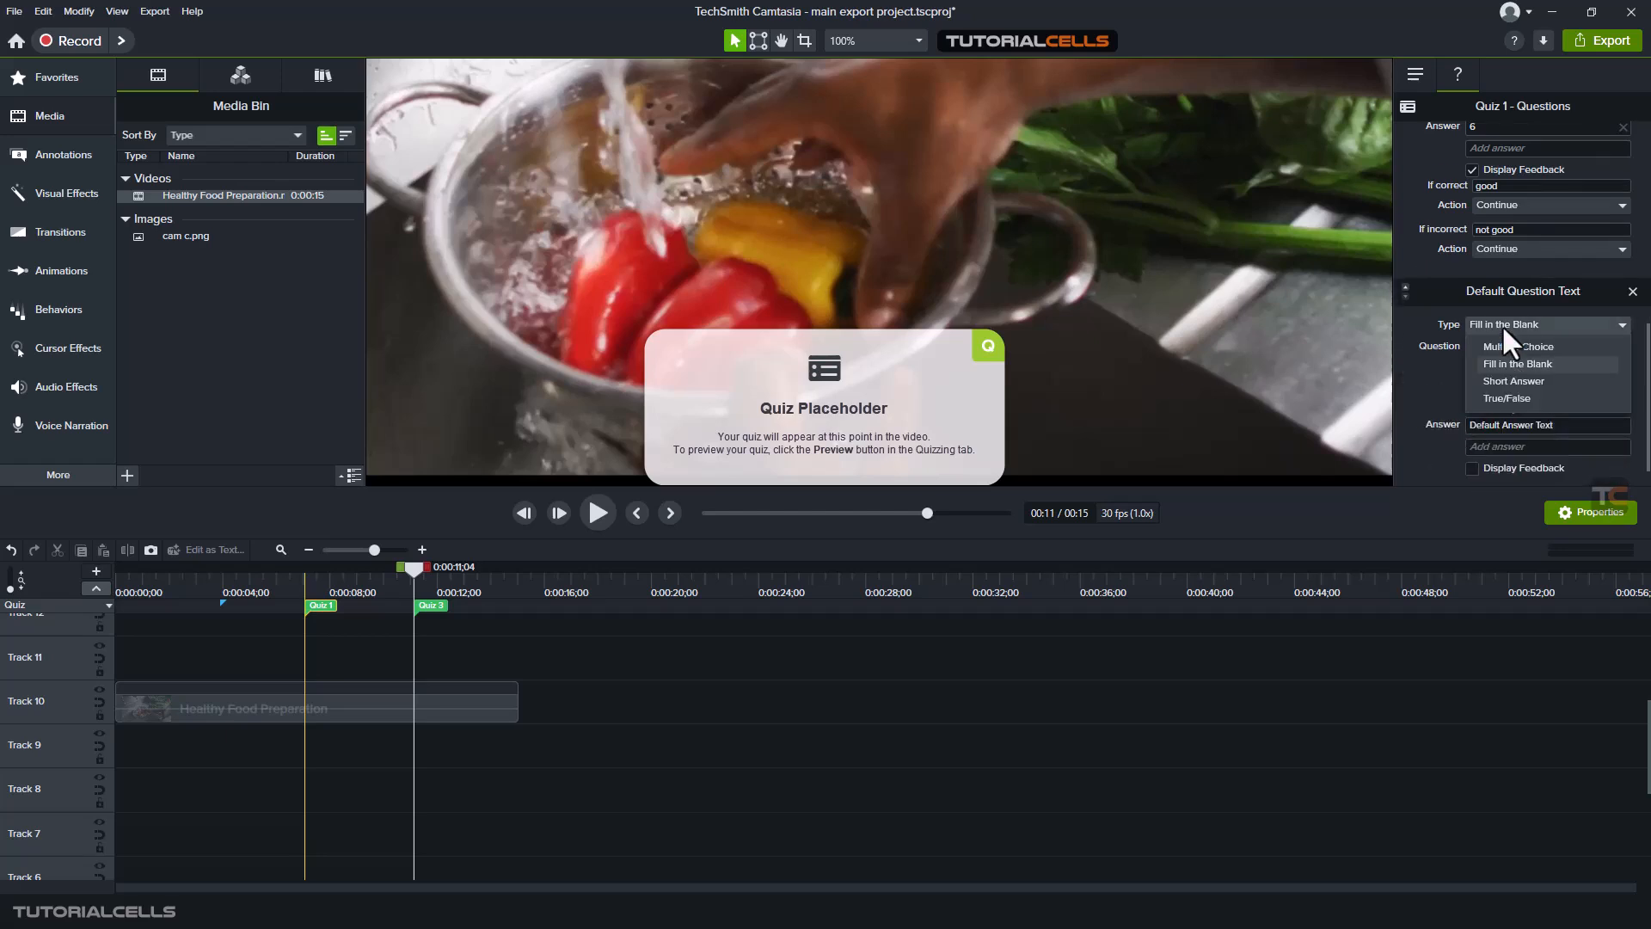
left_click(1506, 380)
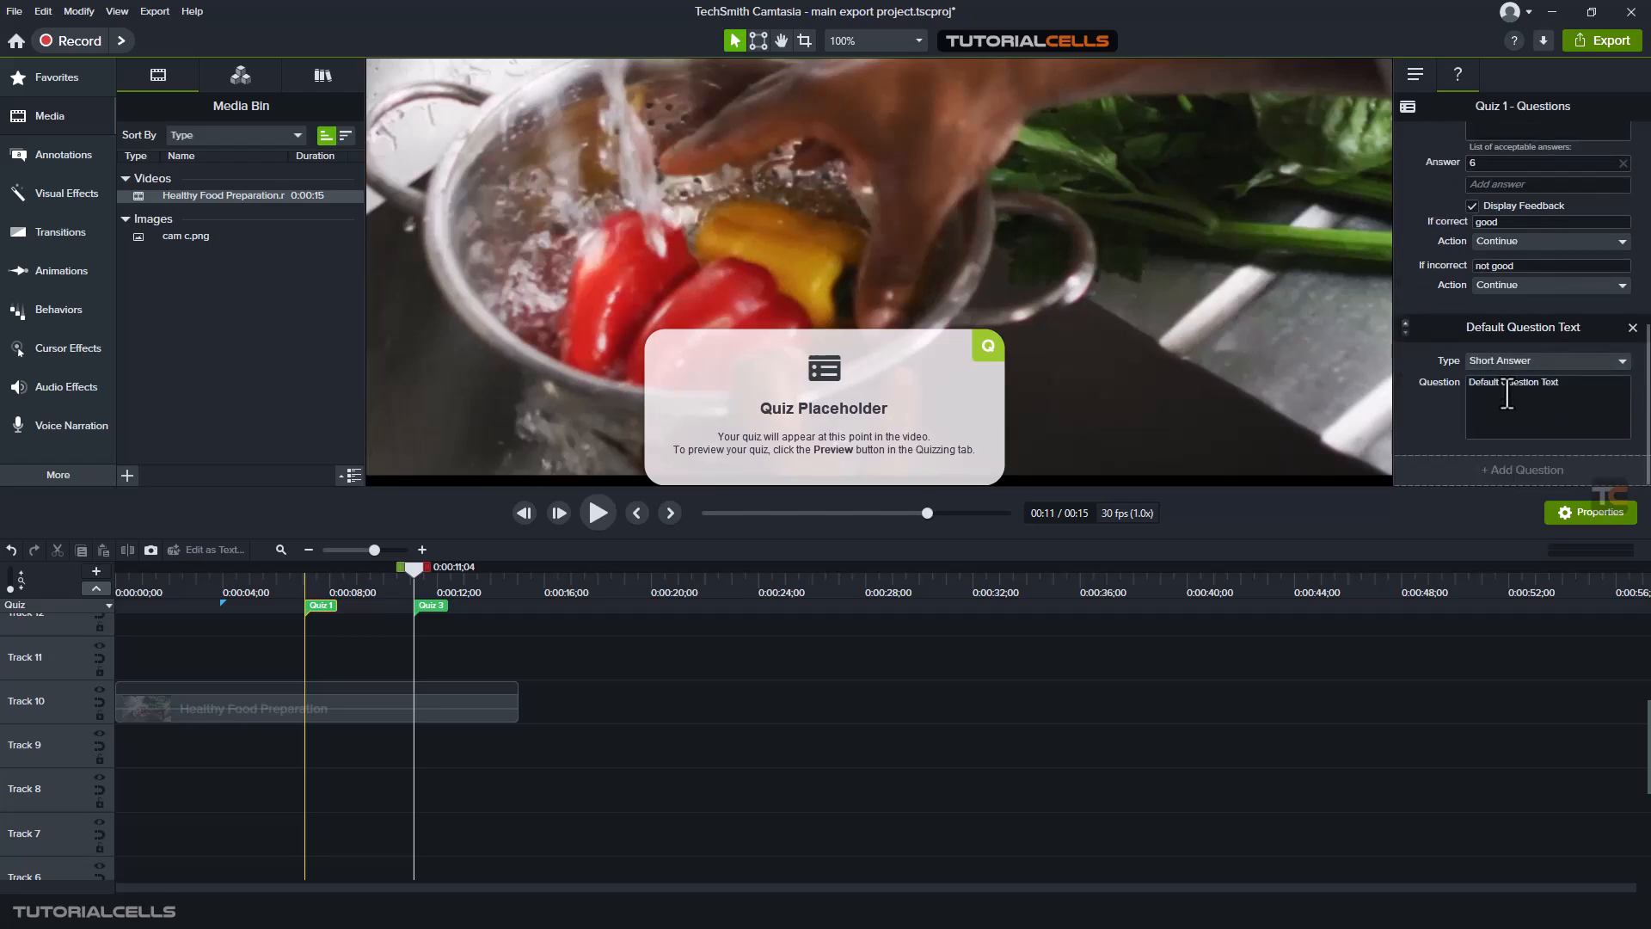
left_click(1507, 395)
- Change the third question's type to True/False and replace its default text with "1+3=4"
left_click(1509, 356)
left_click(1499, 436)
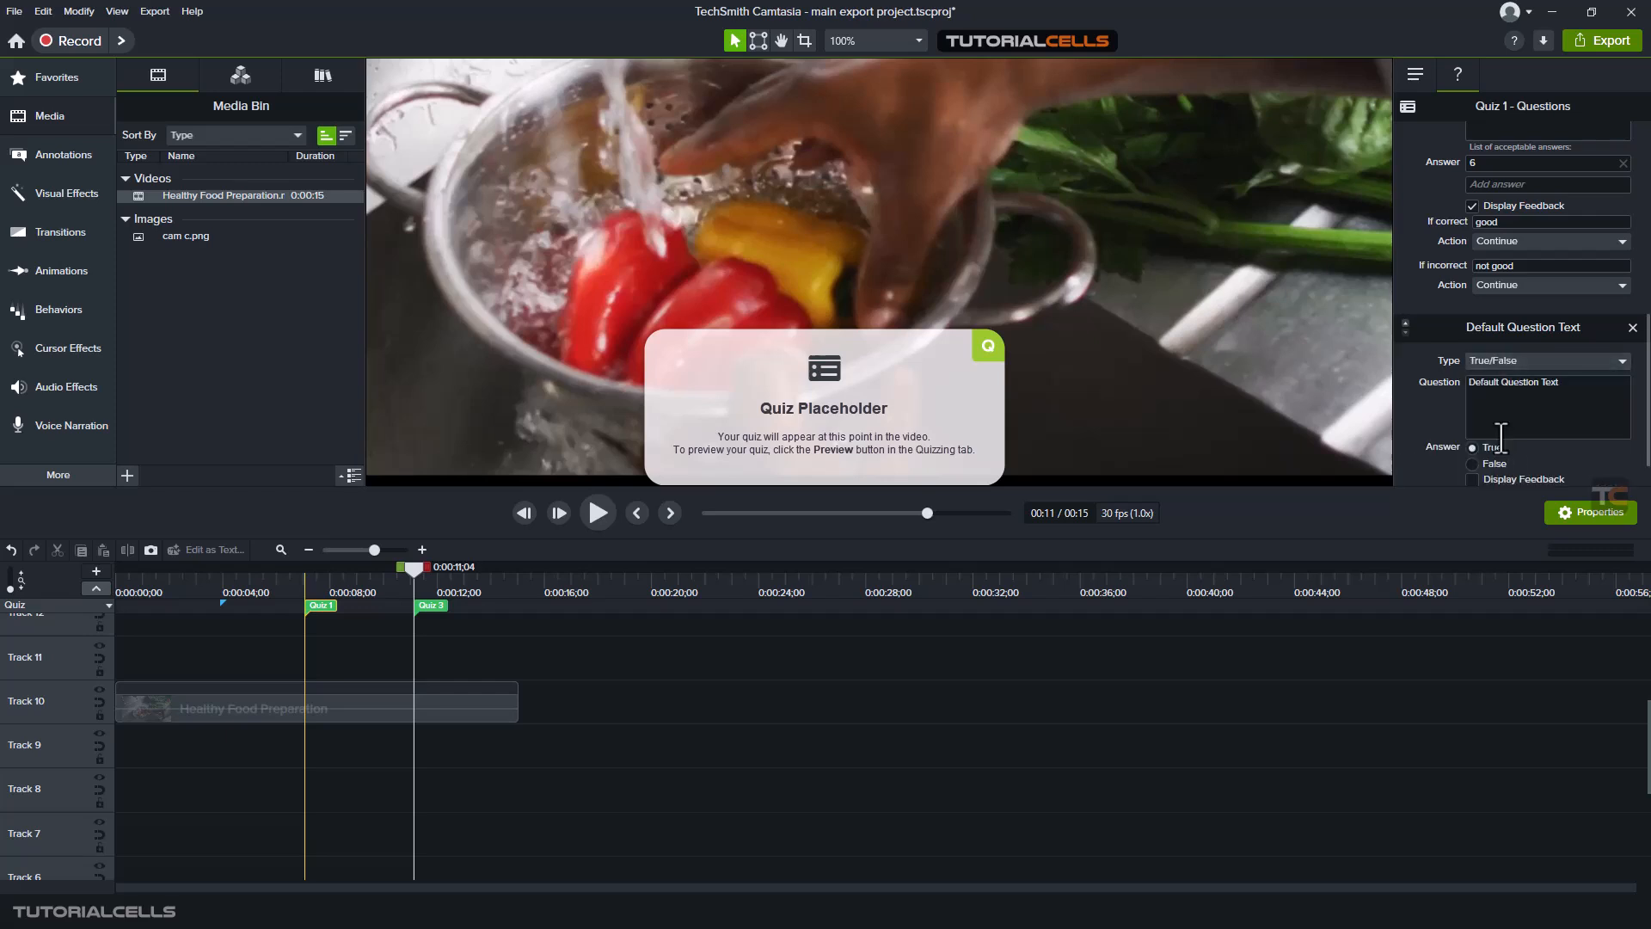
left_click(1536, 384)
left_click_drag(1559, 383, 1438, 381)
type("1+3=4")
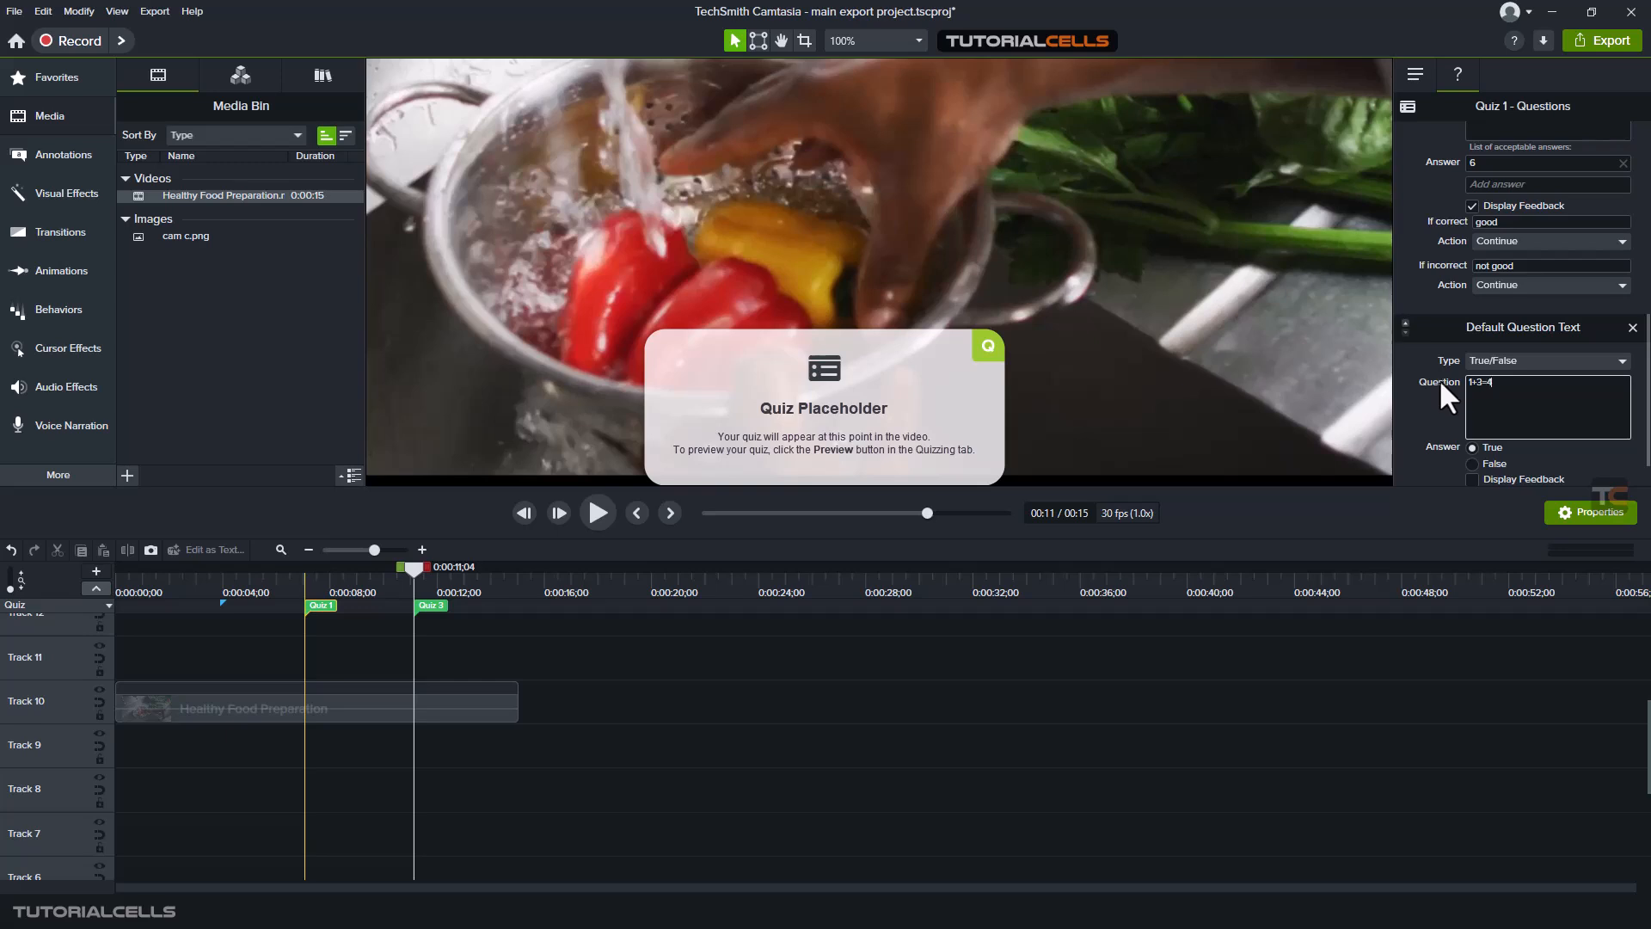
scroll(1427, 399, "down", 1)
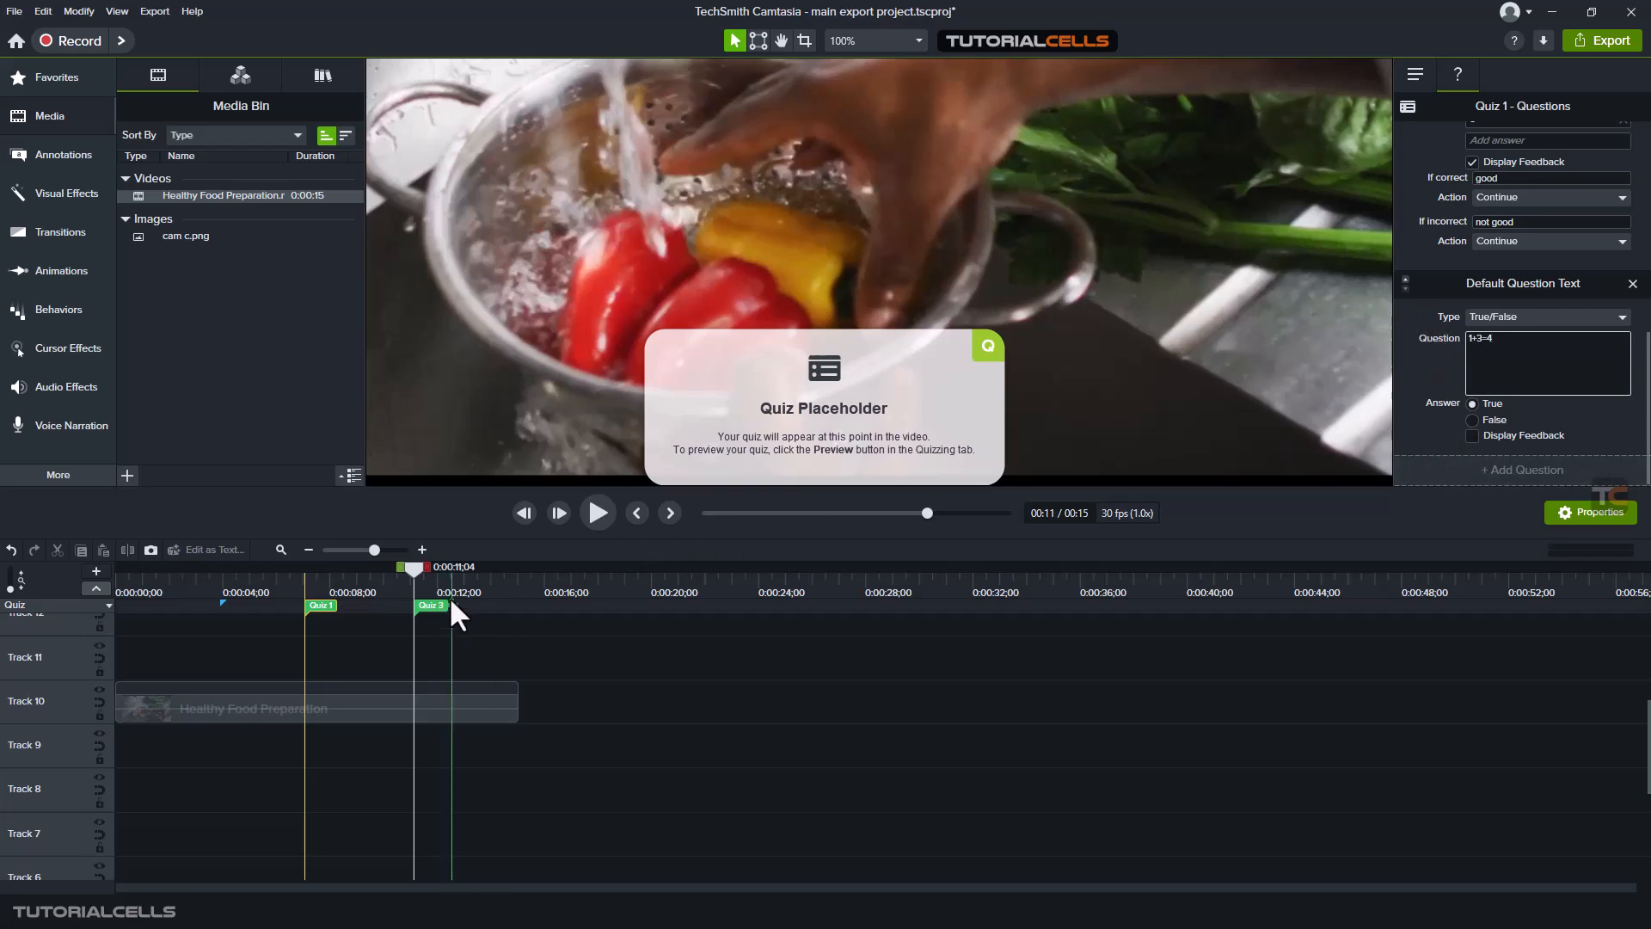
- Delete the second quiz from the timeline and collapse the quiz track
left_click(422, 604)
key("Delete")
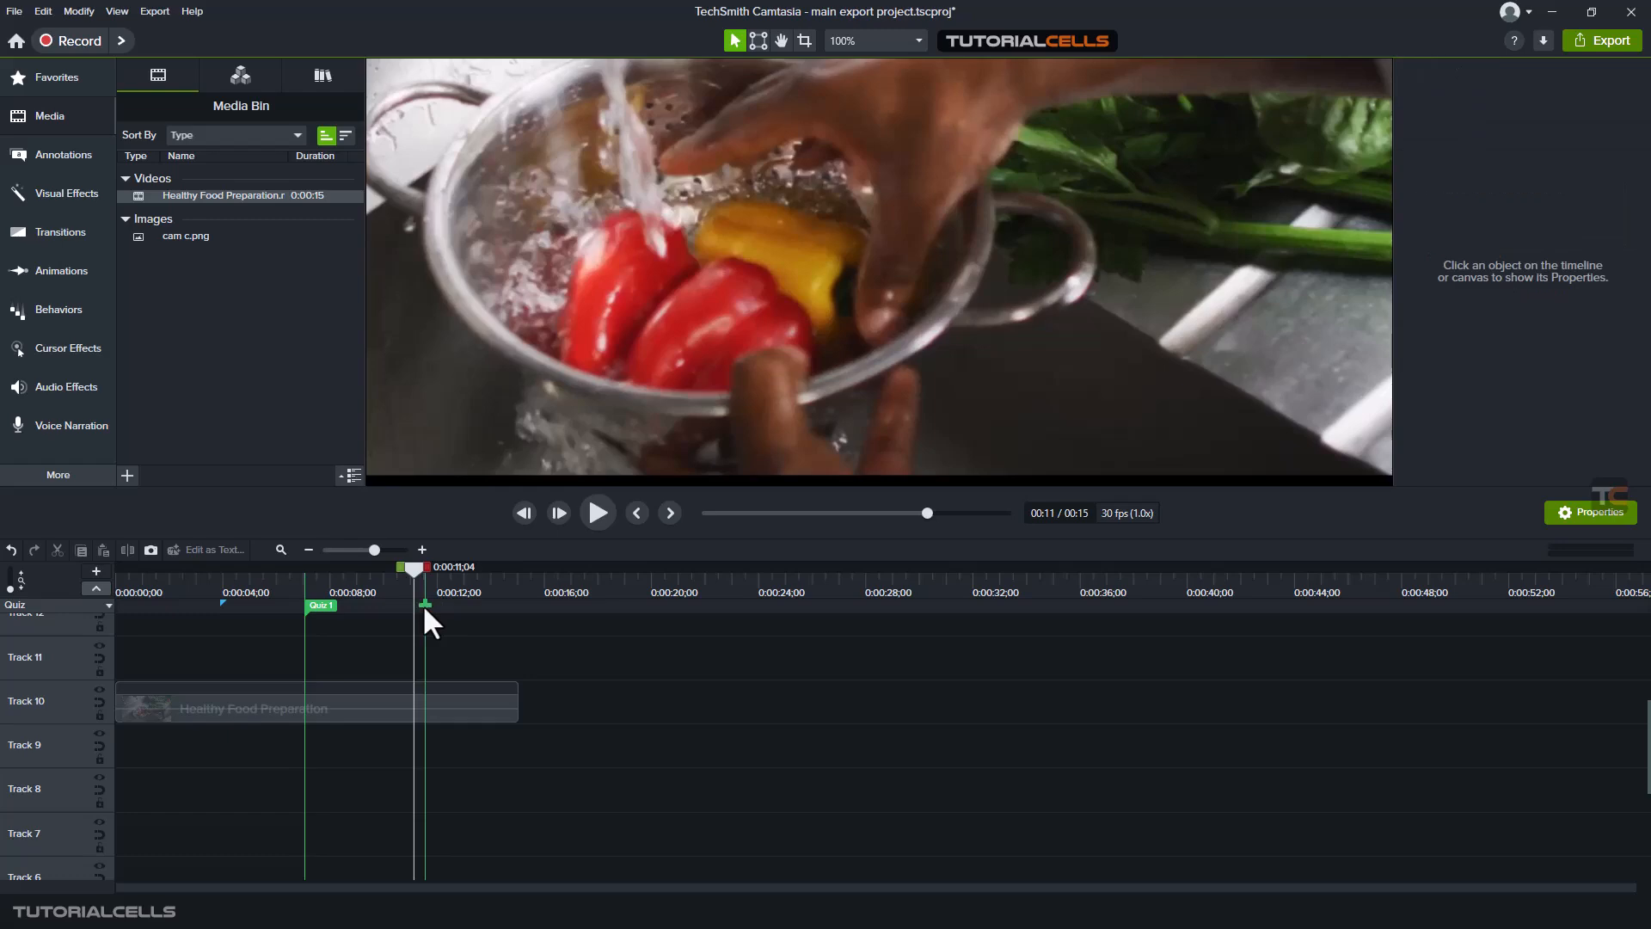
left_click(98, 588)
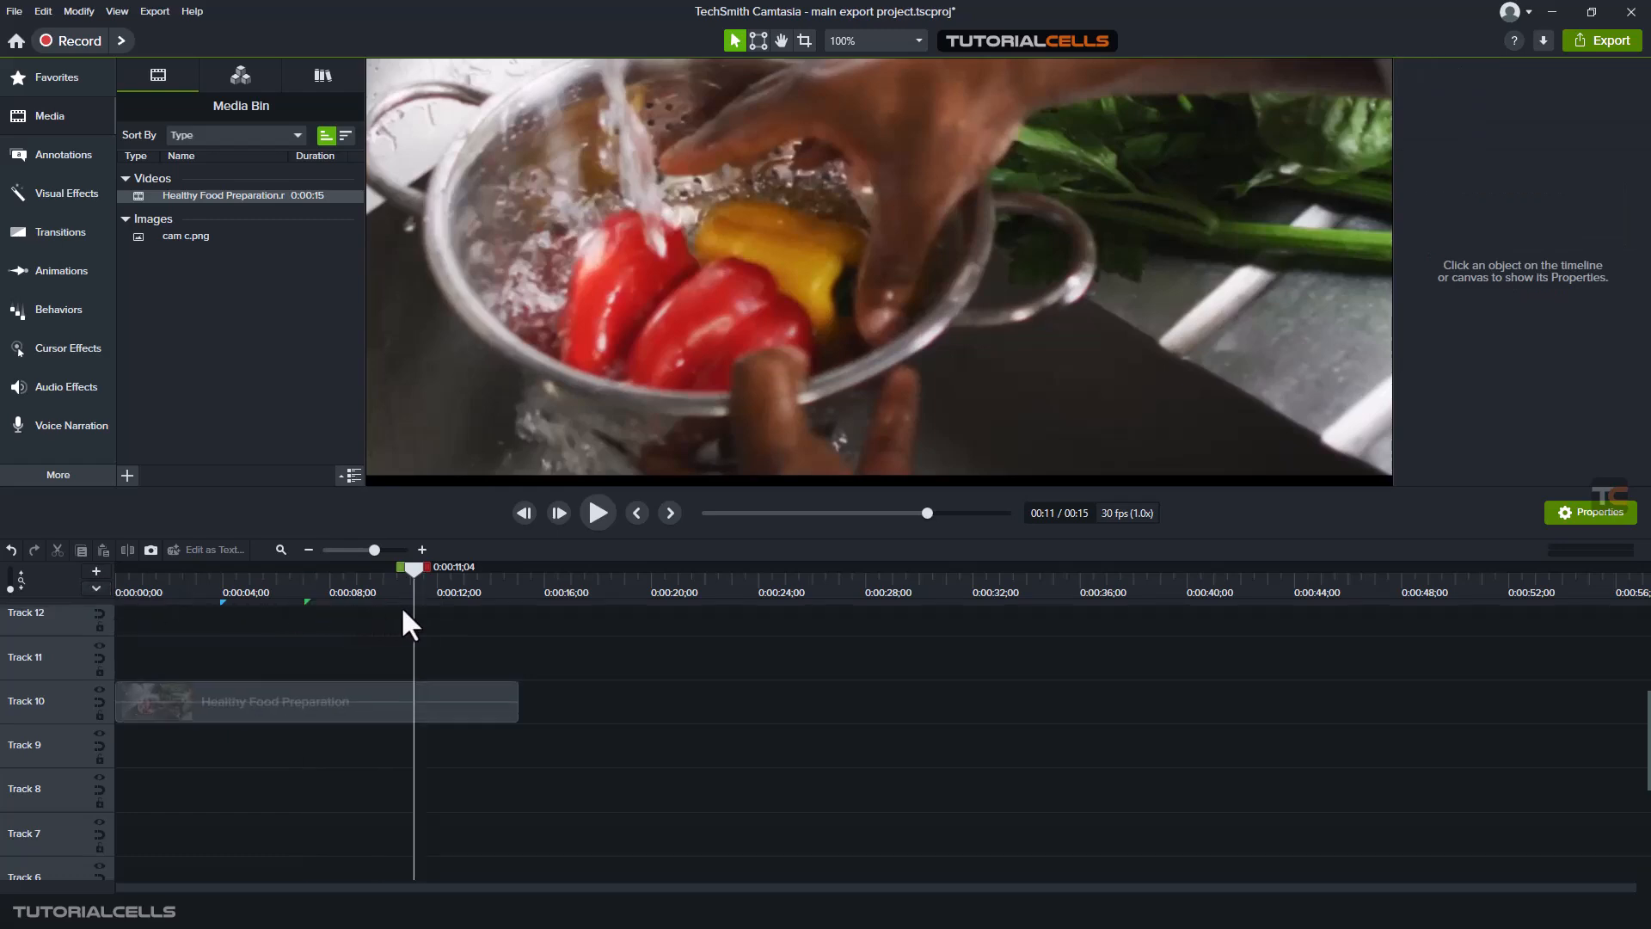
- Move the playhead to about 7 seconds, show the quiz track again and select Quiz 1
left_click_drag(418, 567, 288, 569)
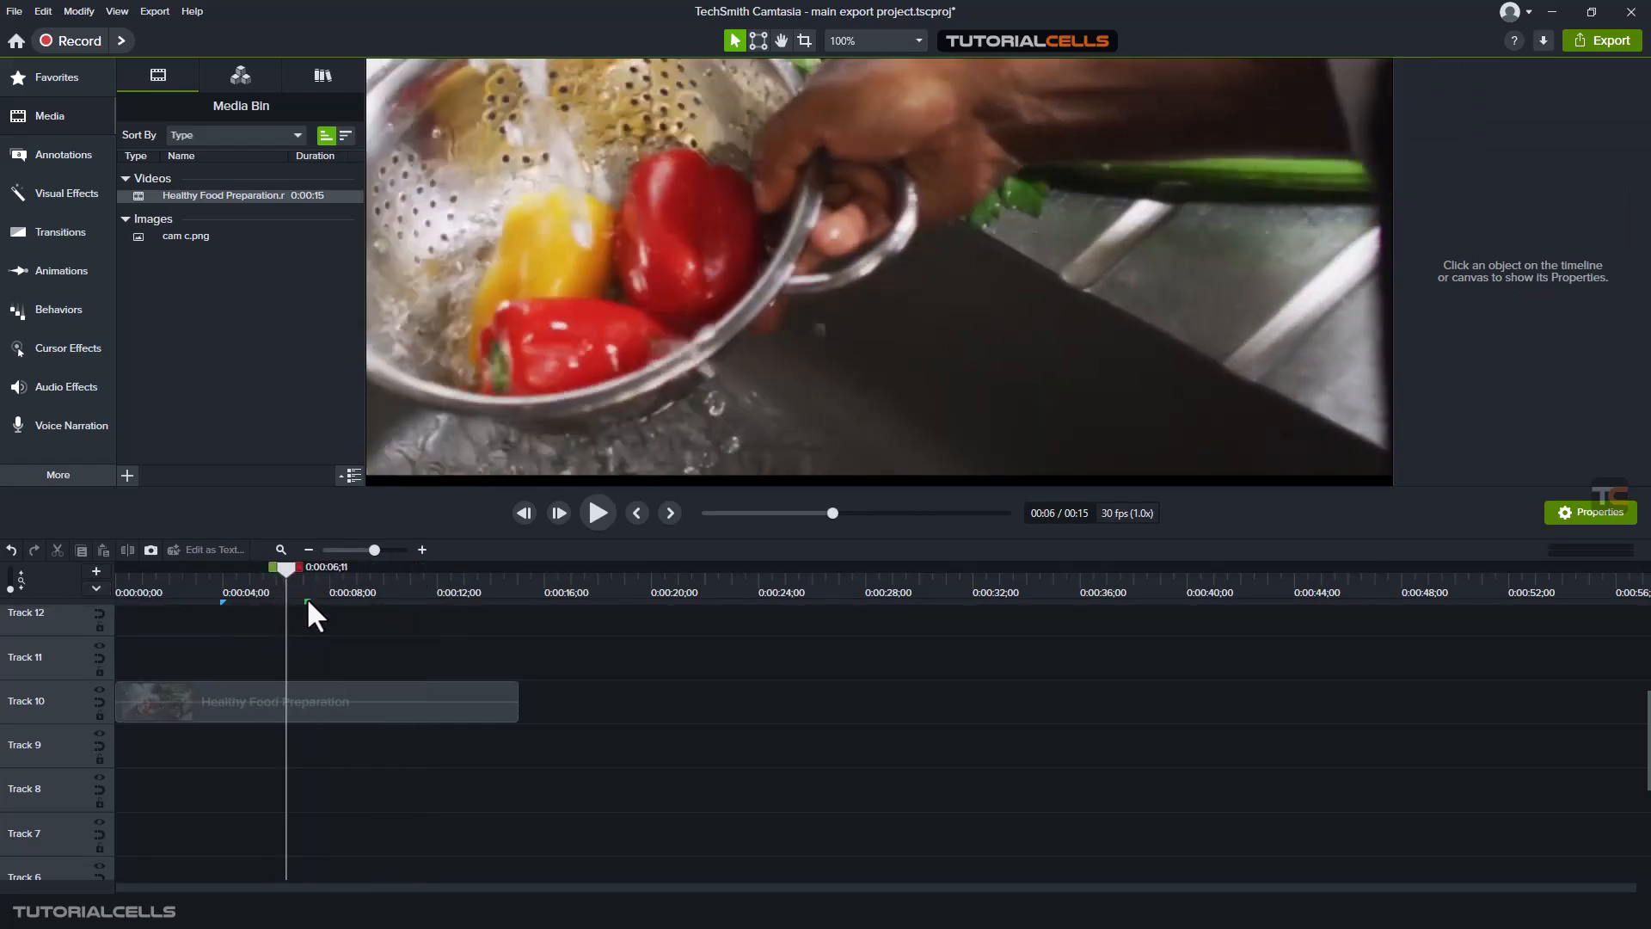
left_click(307, 600)
left_click(323, 604)
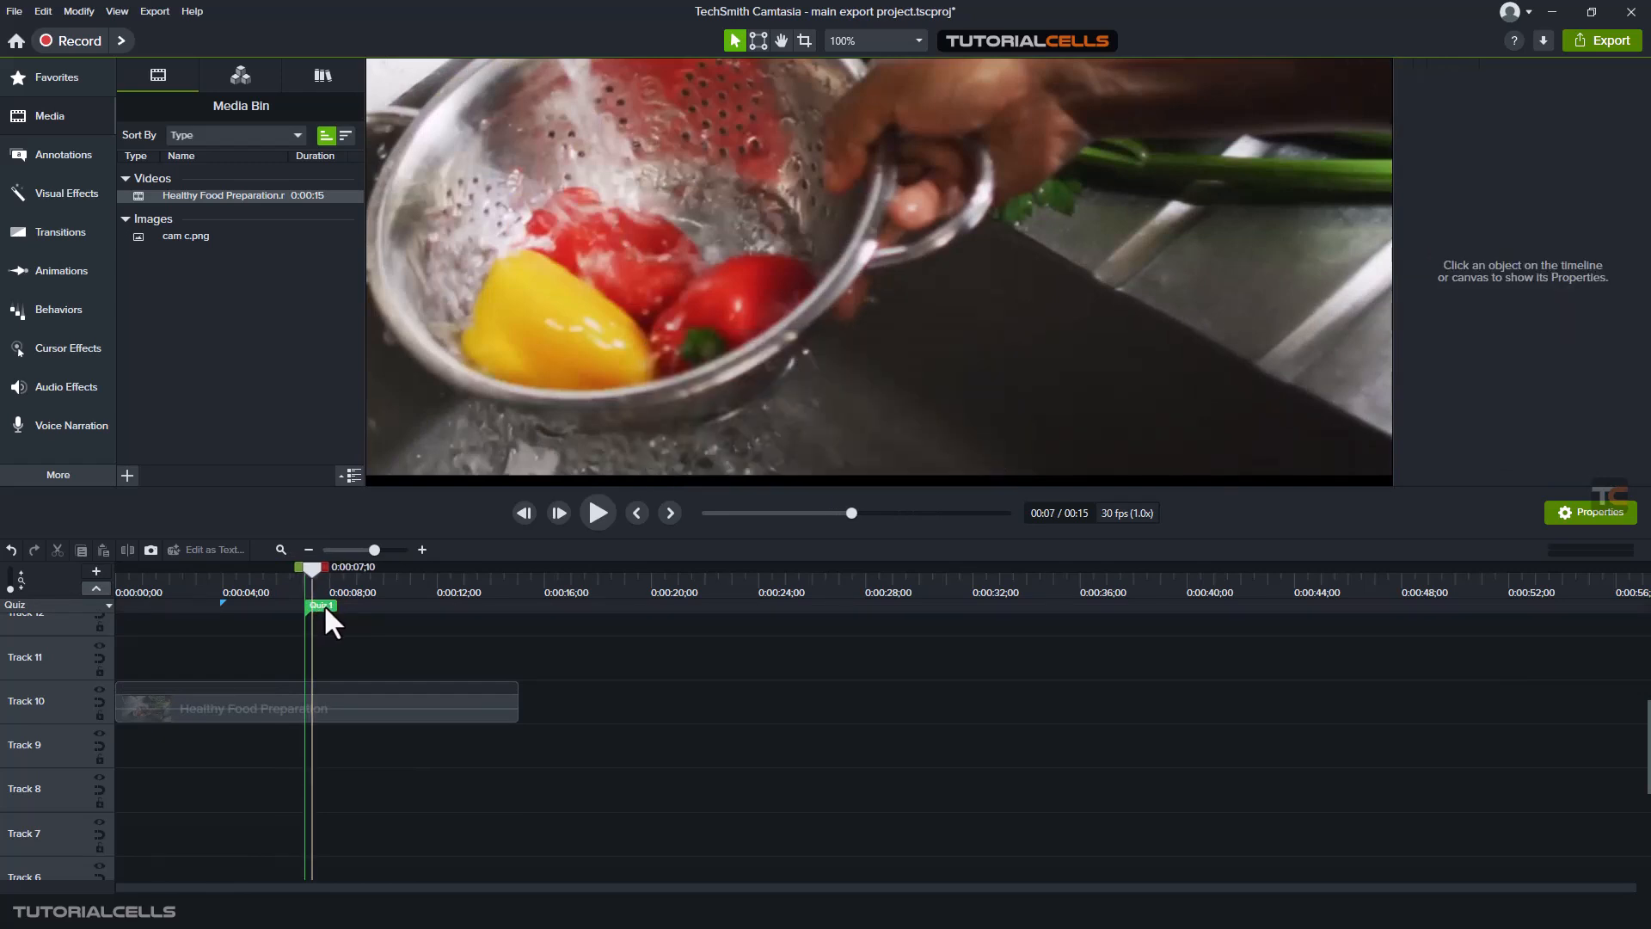
left_click(324, 604)
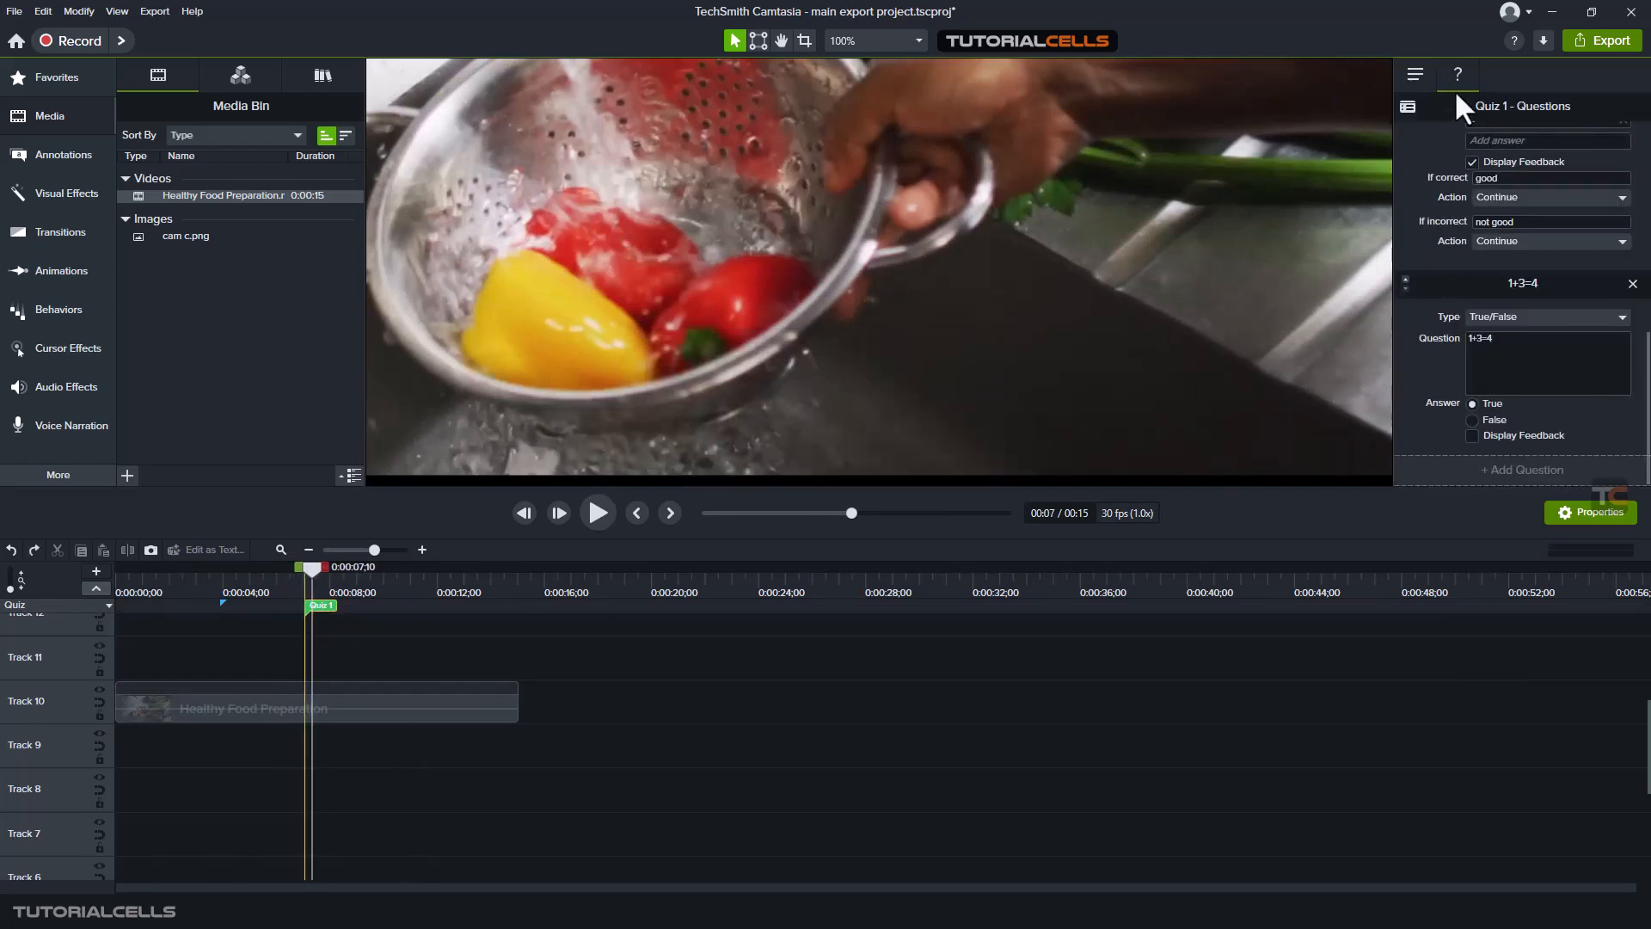
- Preview Quiz 1 from its options, submit 4 as the answer to 2+2= and continue to the second question
left_click(1417, 75)
left_click(1497, 206)
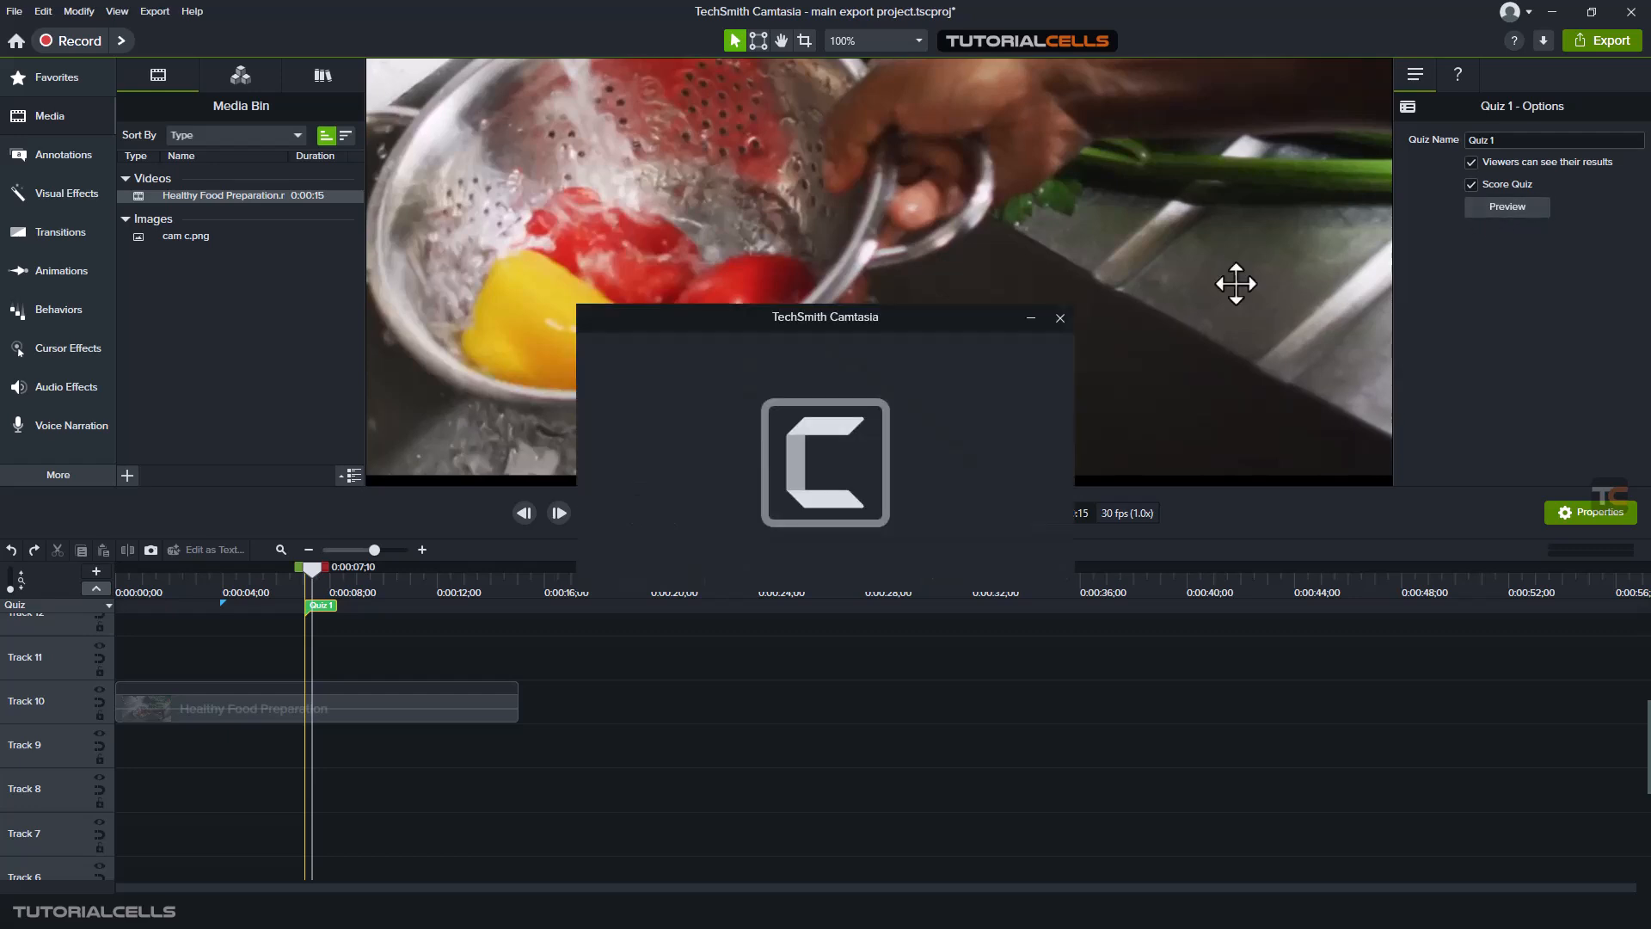
left_click_drag(839, 328, 787, 298)
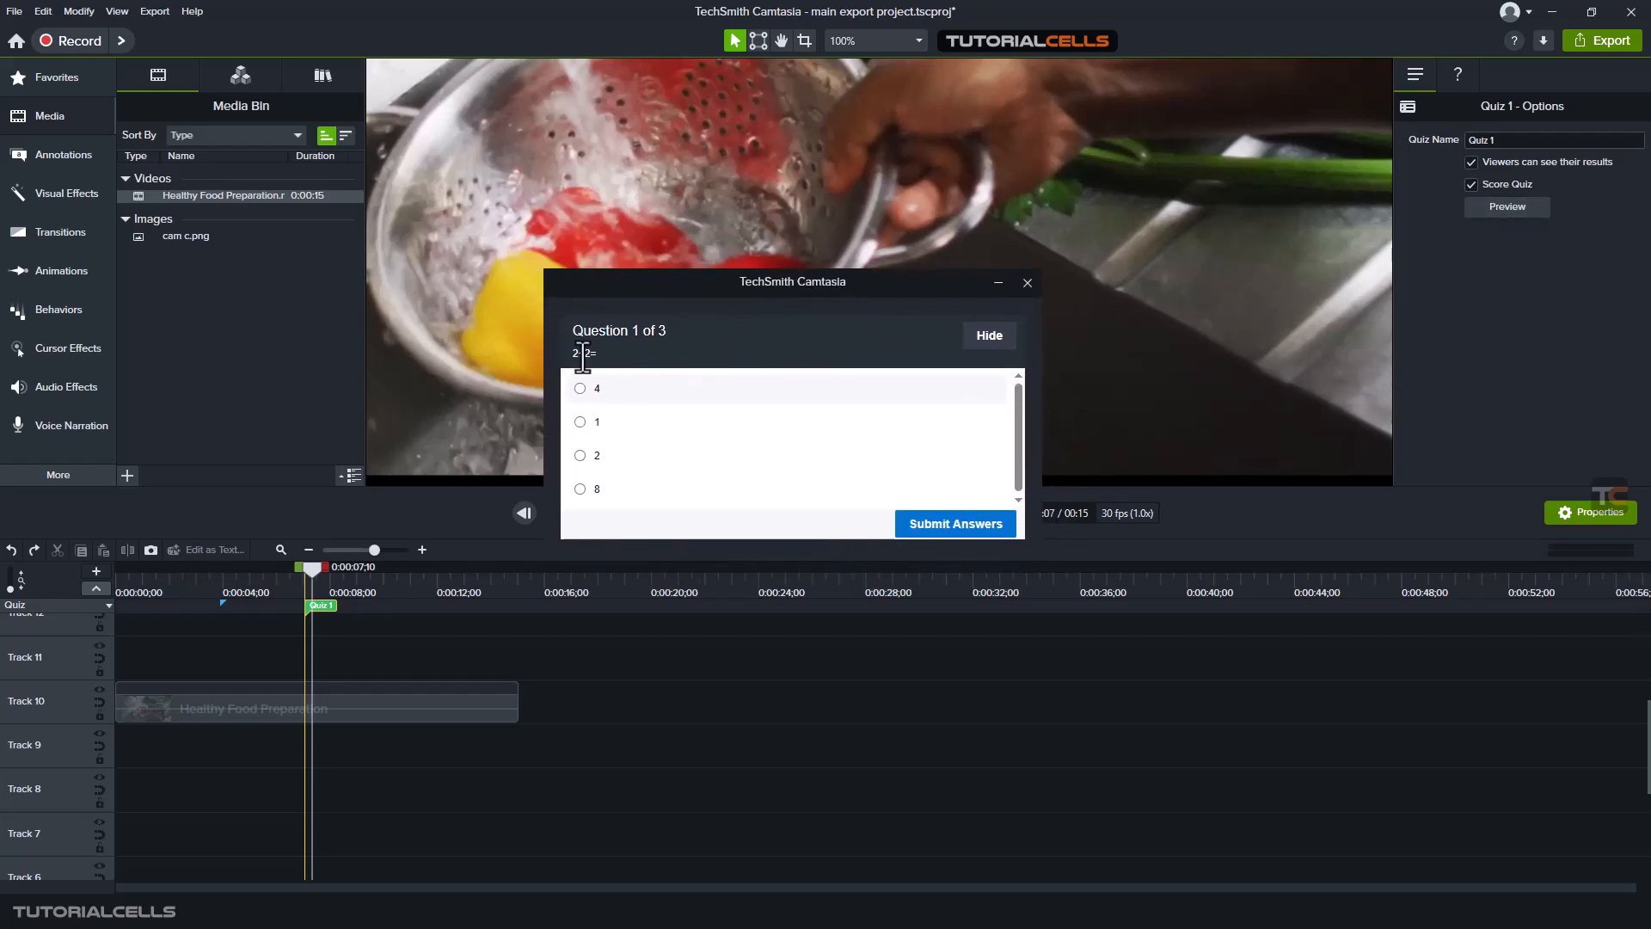
left_click(581, 389)
left_click(946, 523)
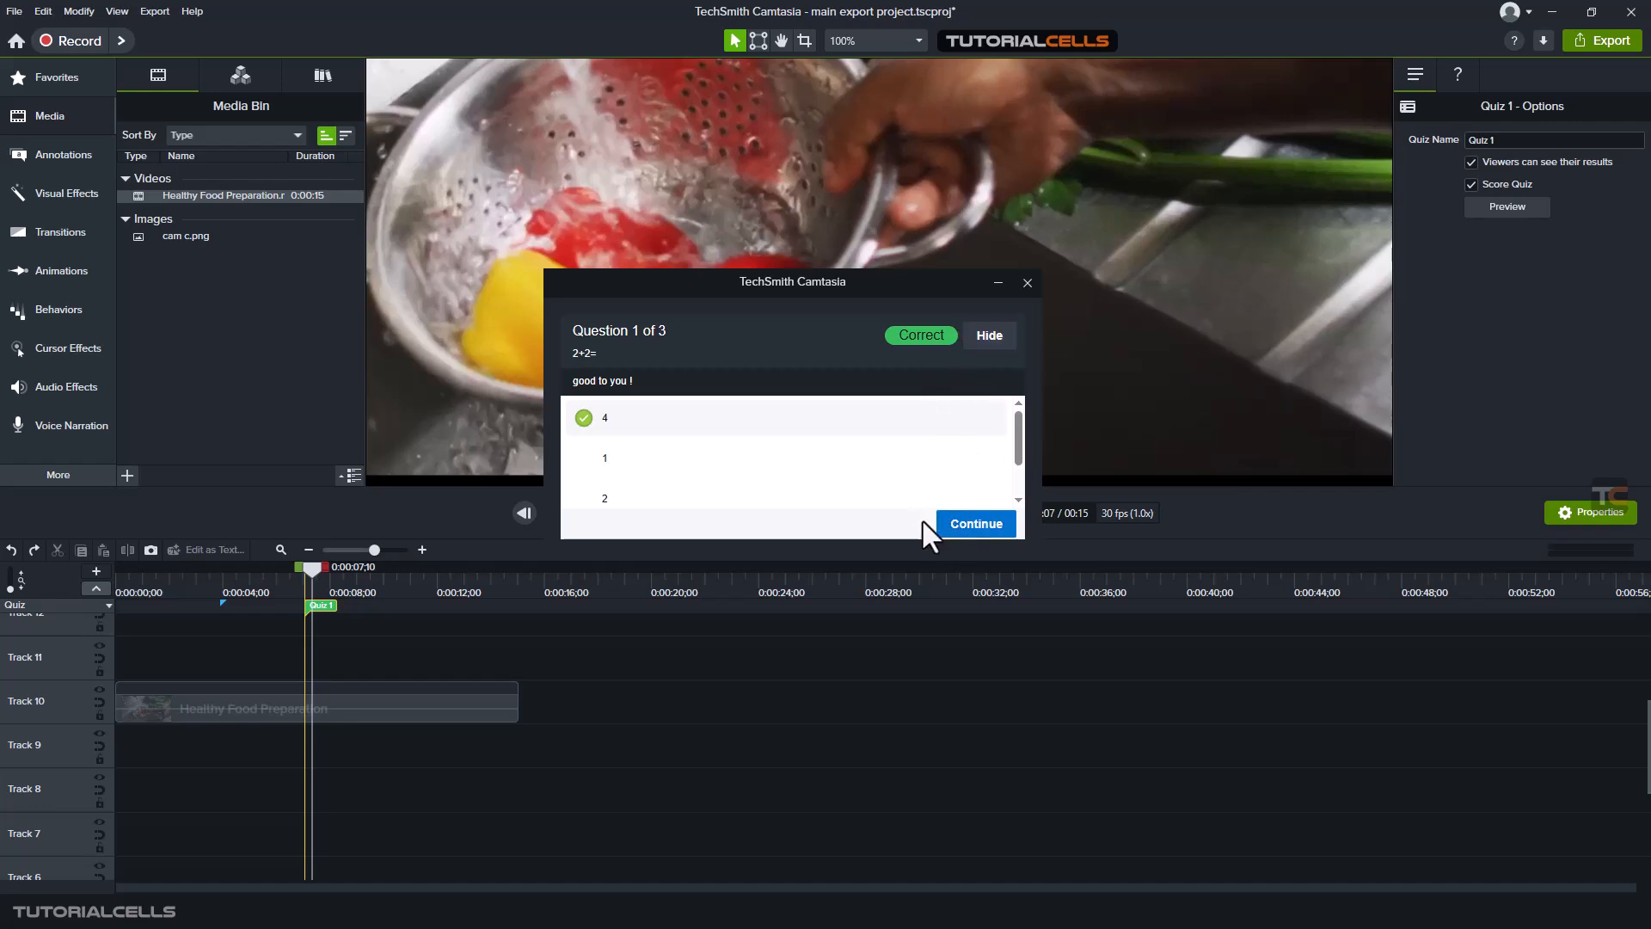
left_click(954, 524)
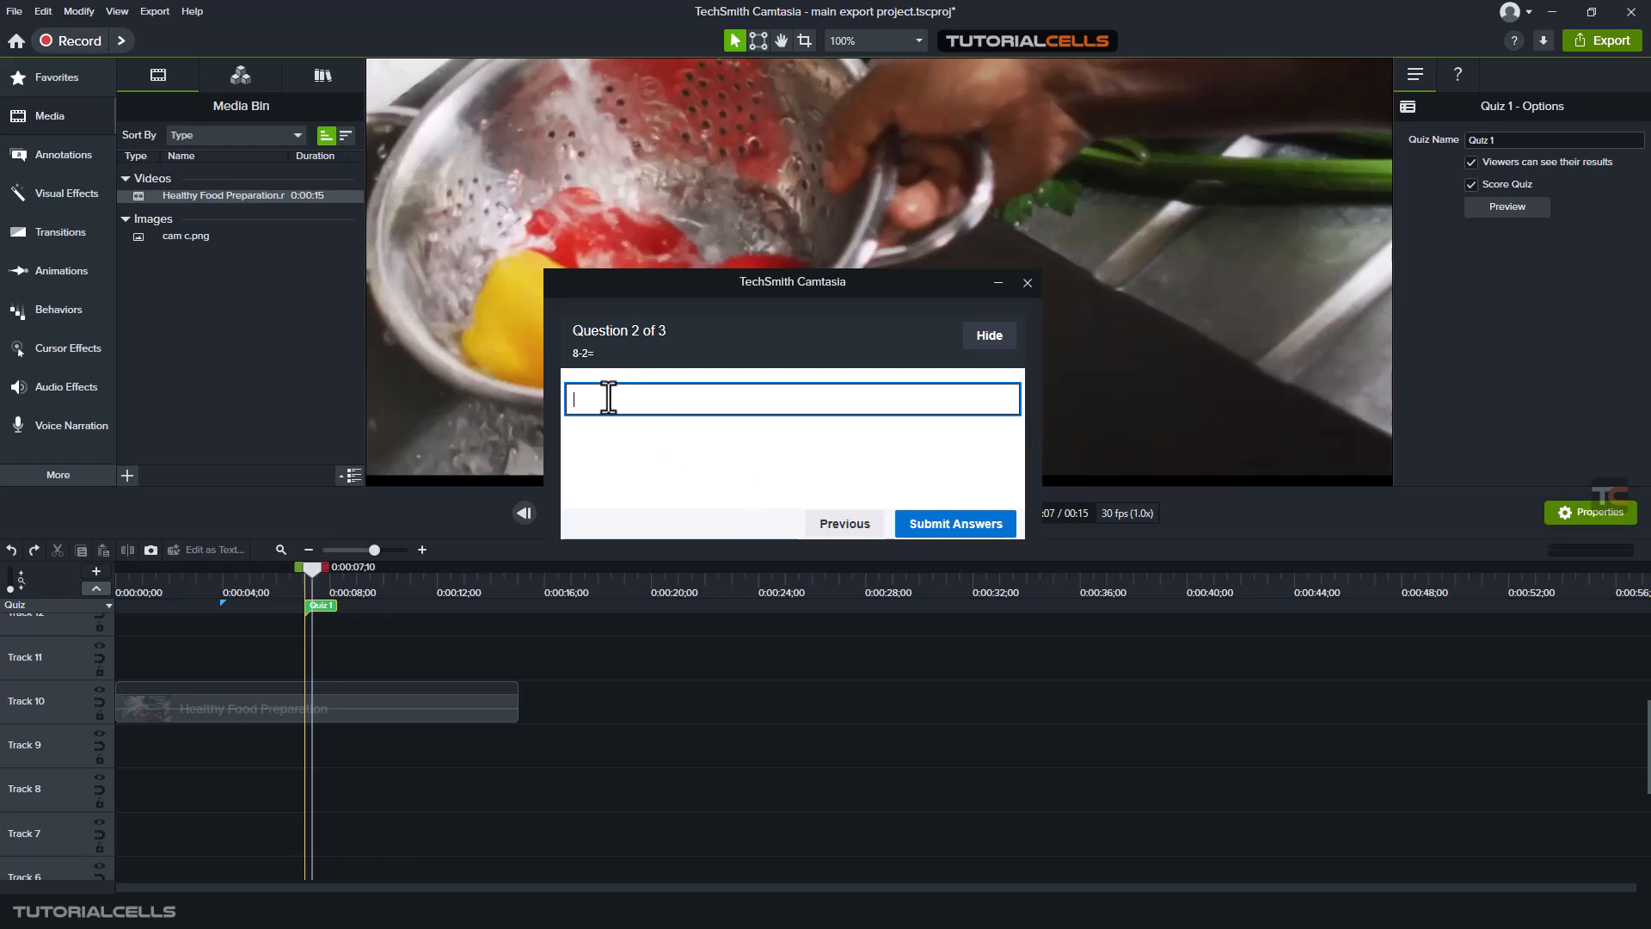
- In the quiz preview, submit 6 for 8-2= and False for 1+3=4, continuing past each question
type("6")
left_click(950, 524)
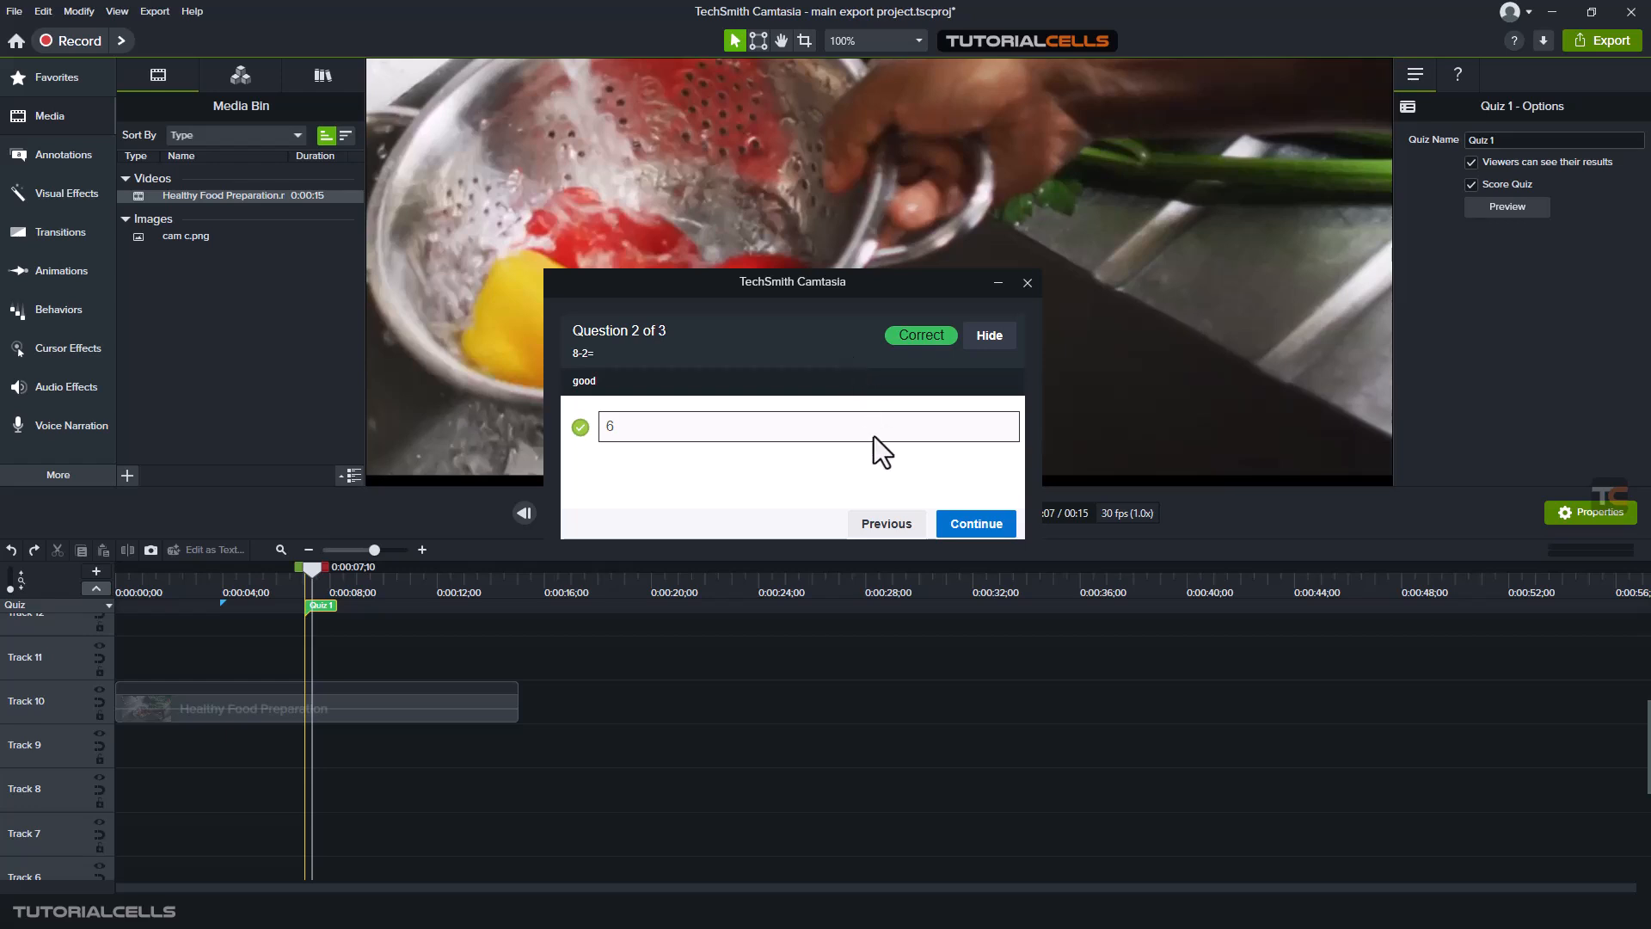
left_click(951, 523)
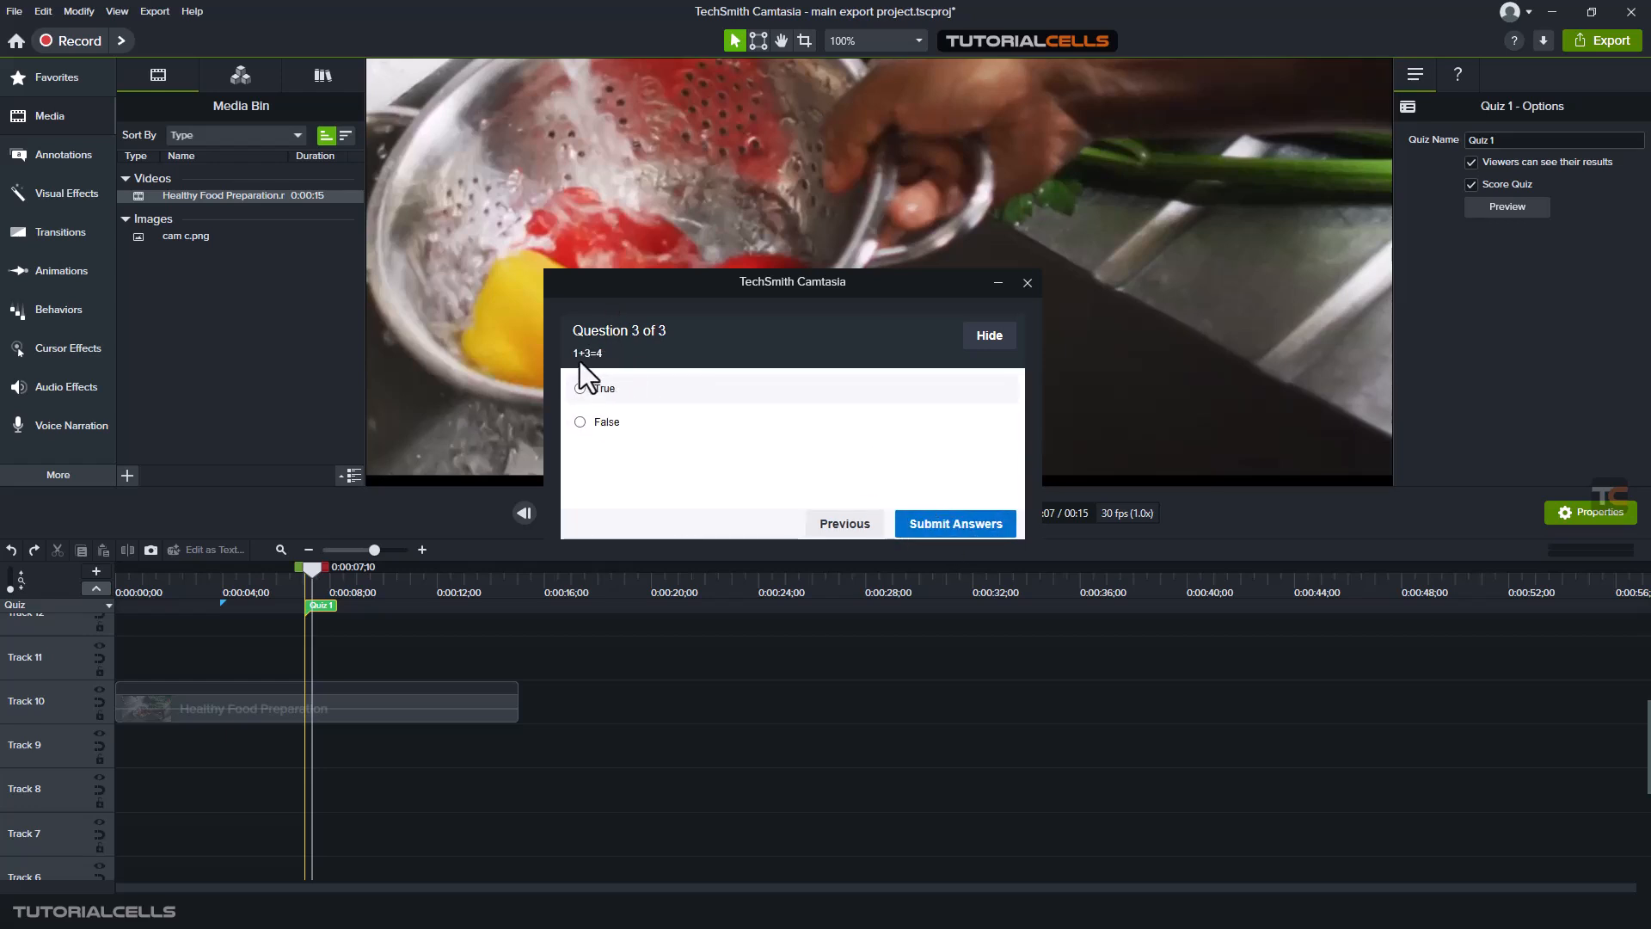
left_click(607, 423)
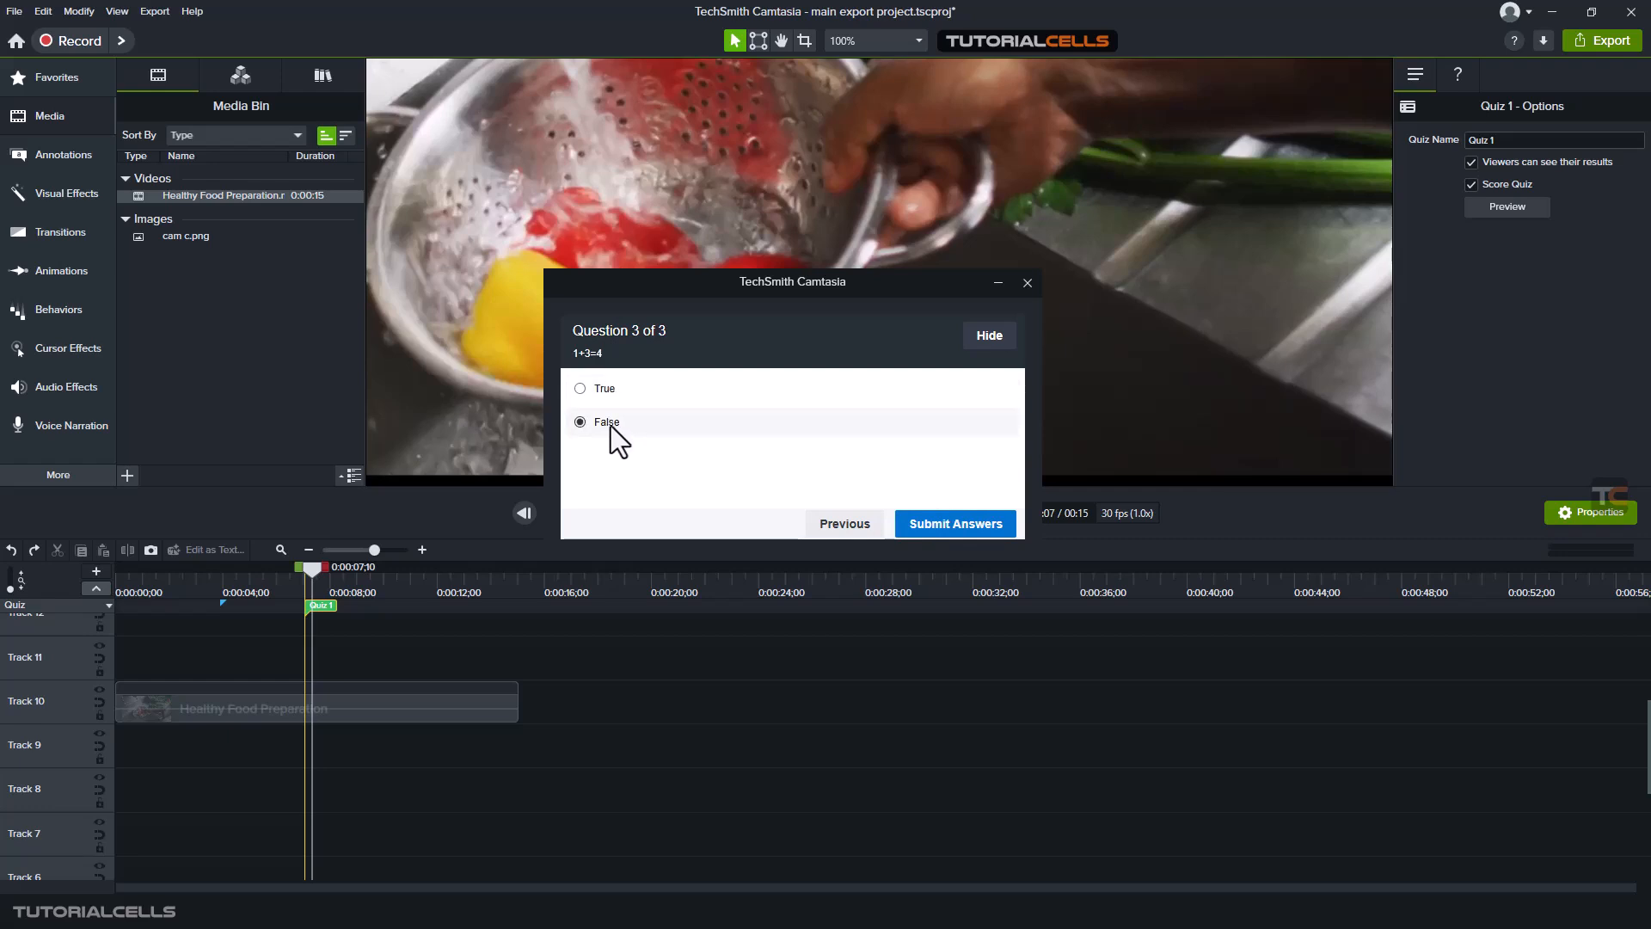
left_click(931, 530)
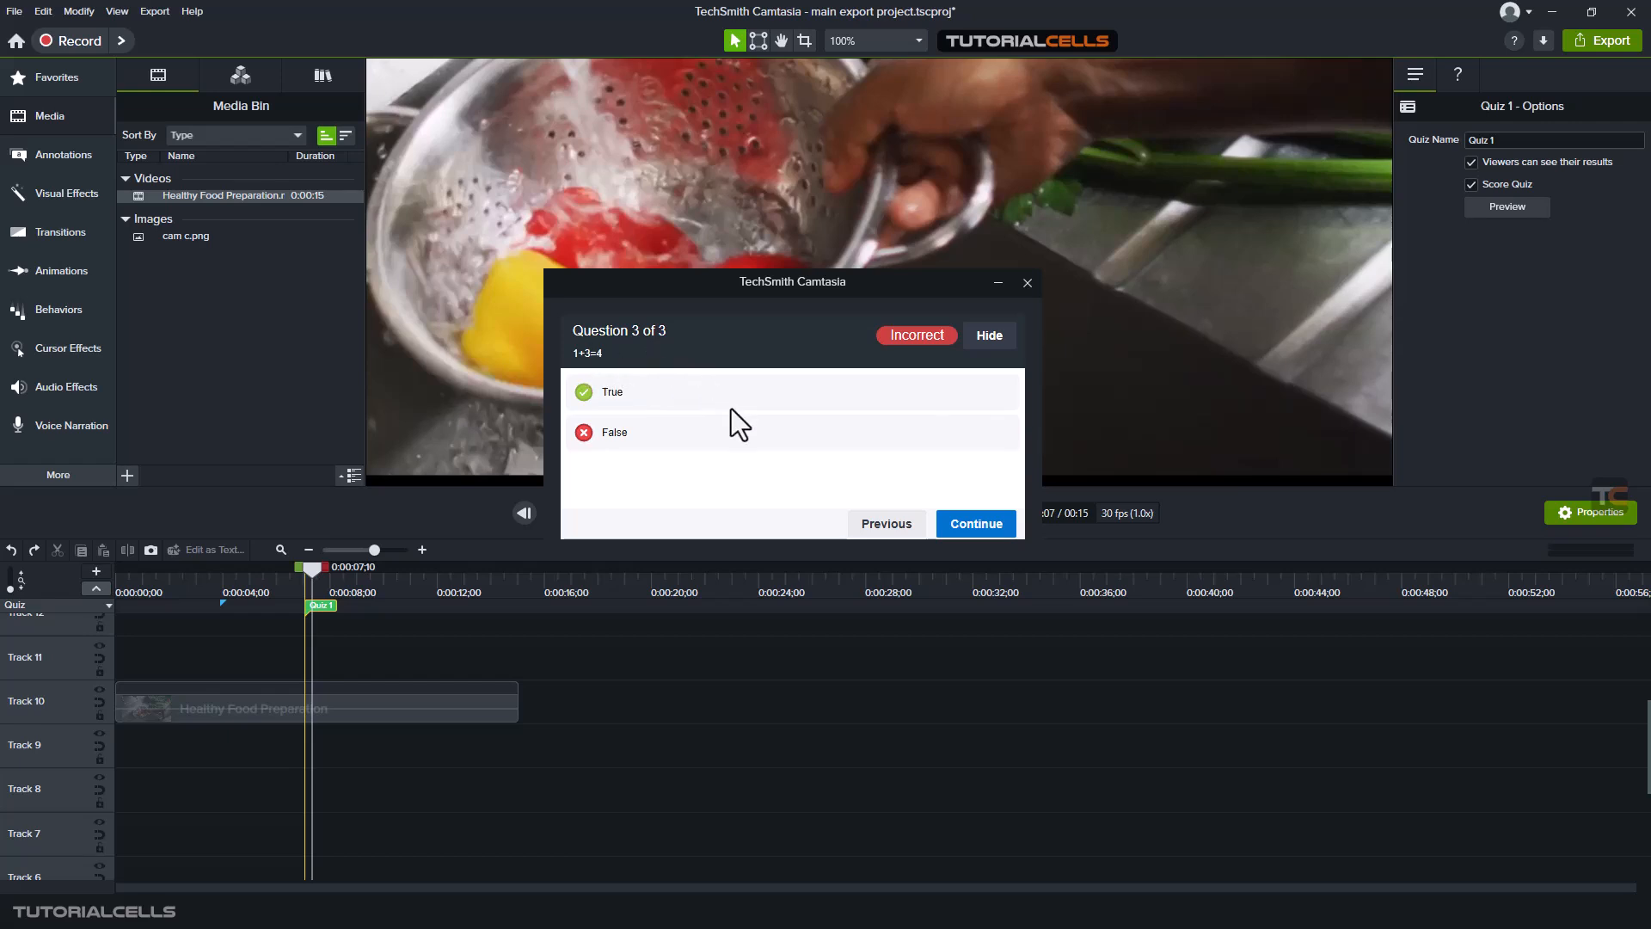
left_click(981, 528)
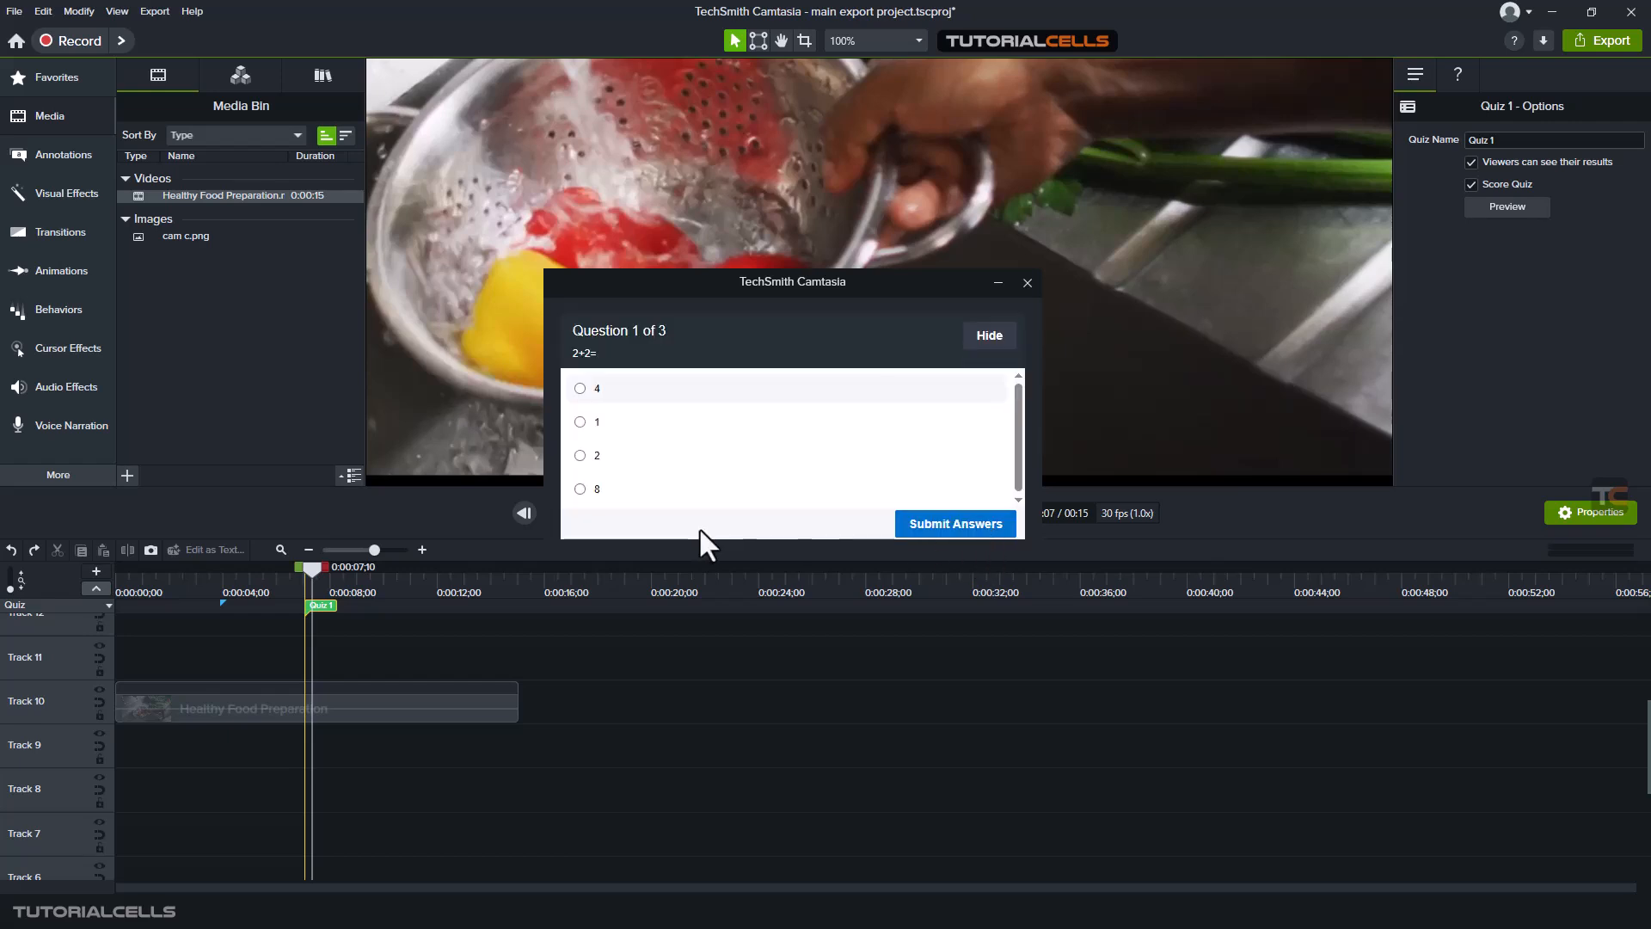
- Close the quiz preview and move the playhead to about 11 seconds on the timeline
left_click(1028, 282)
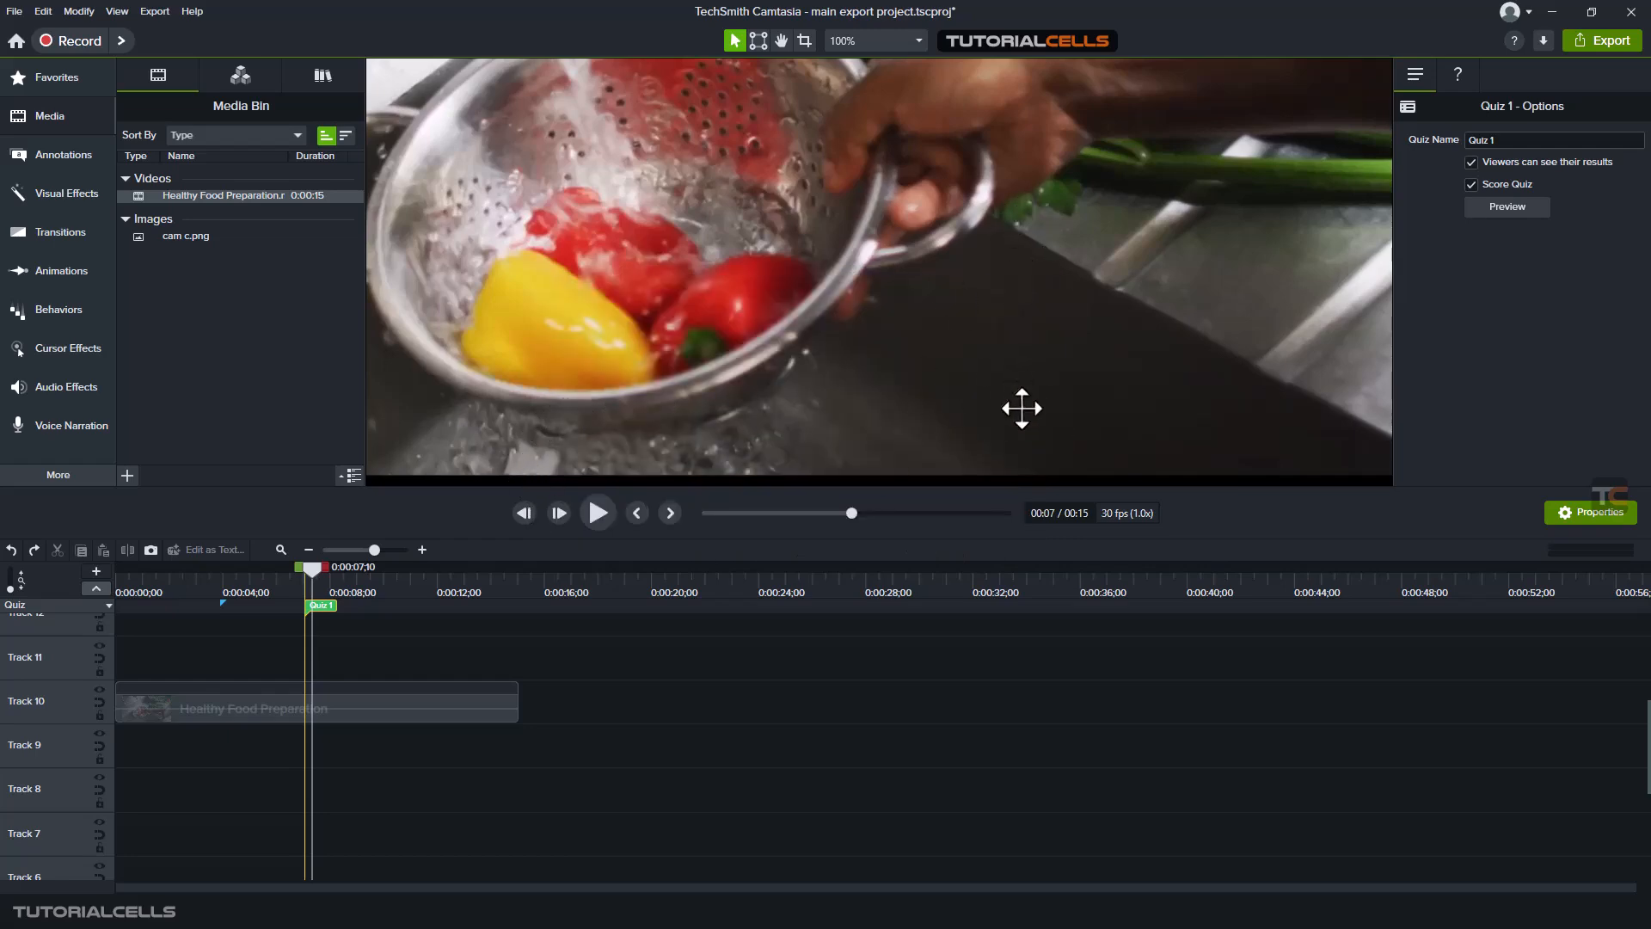
left_click_drag(307, 571, 416, 575)
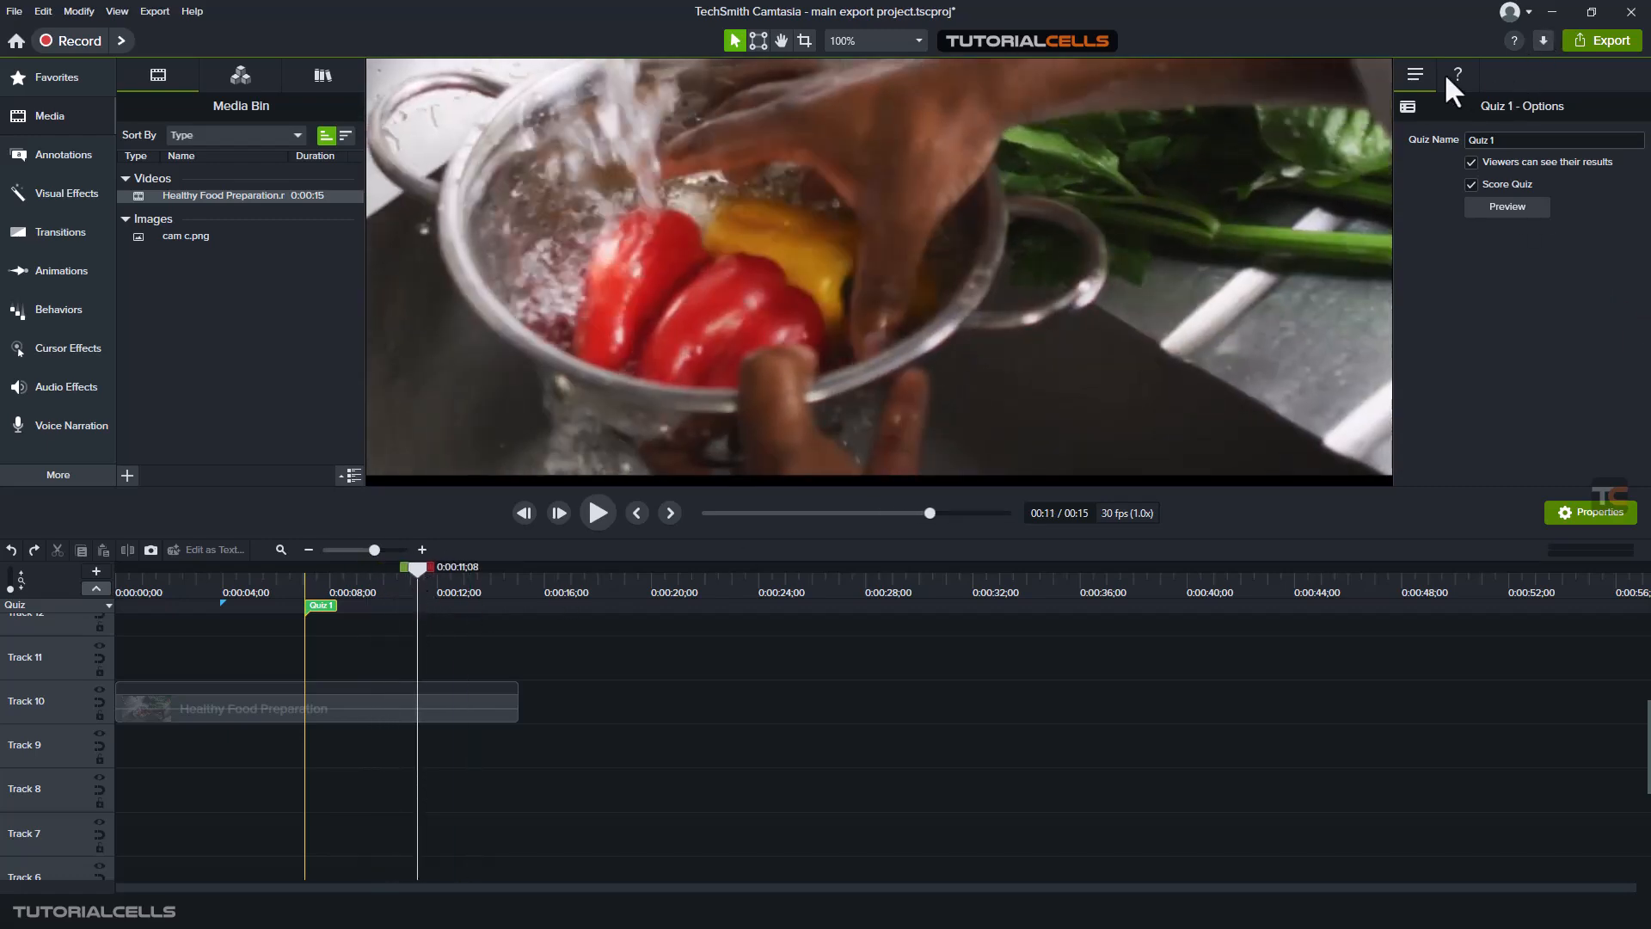
- Review Quiz 1's questions, examining the type, answers, feedback text and follow-up actions of each one
left_click(1454, 76)
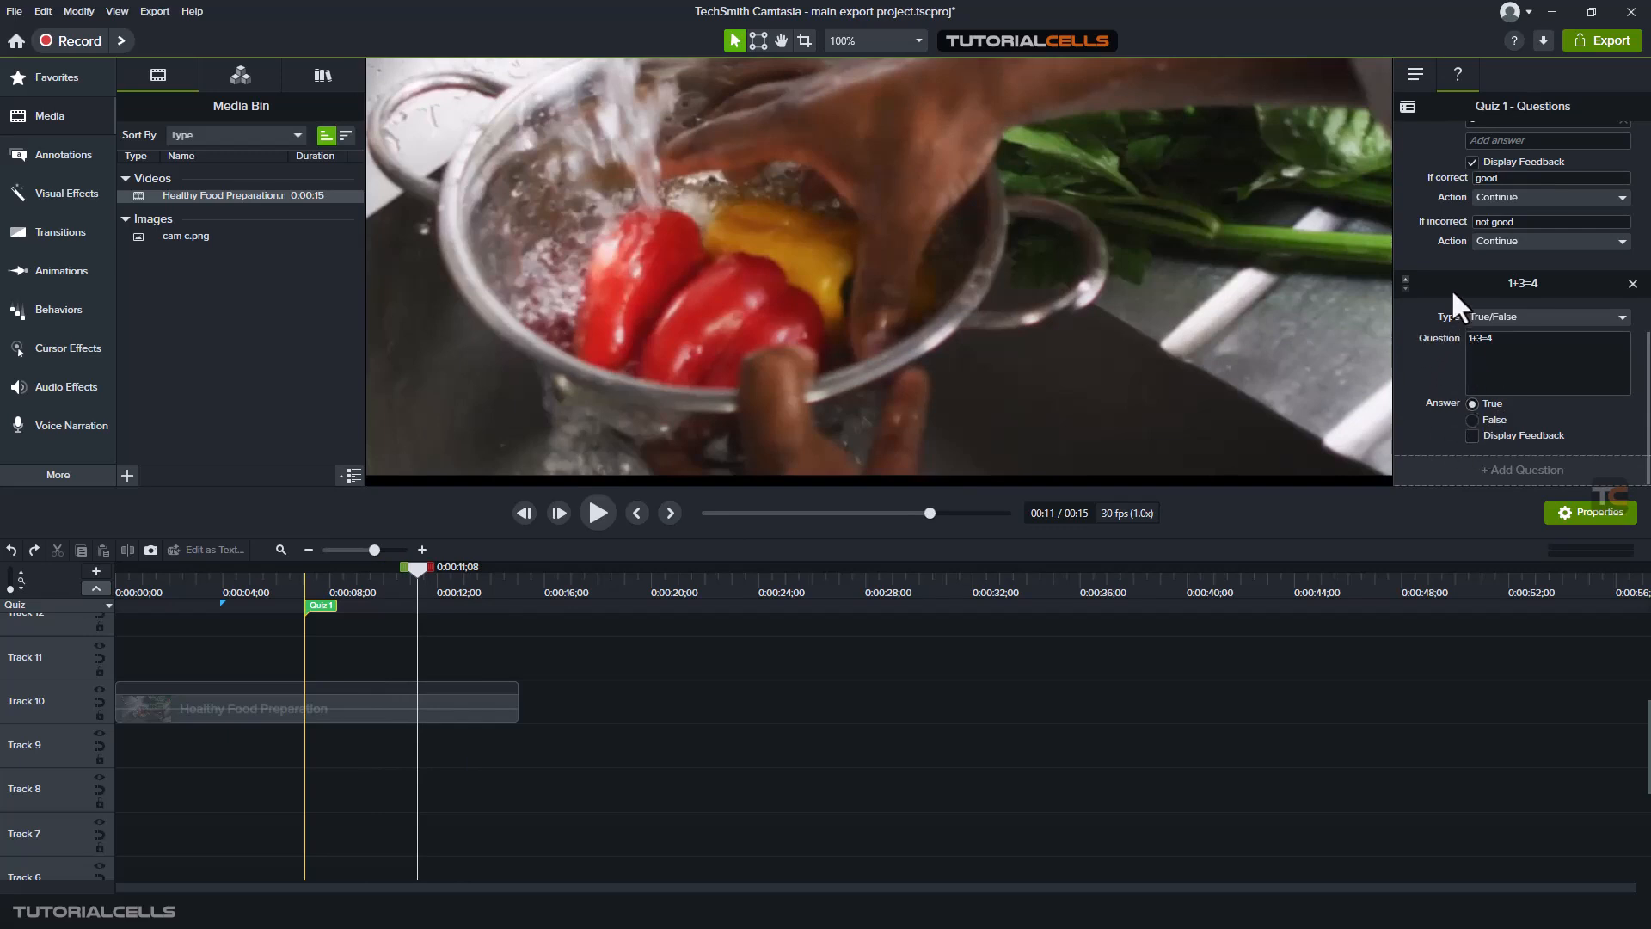
scroll(1436, 235, "up", 8)
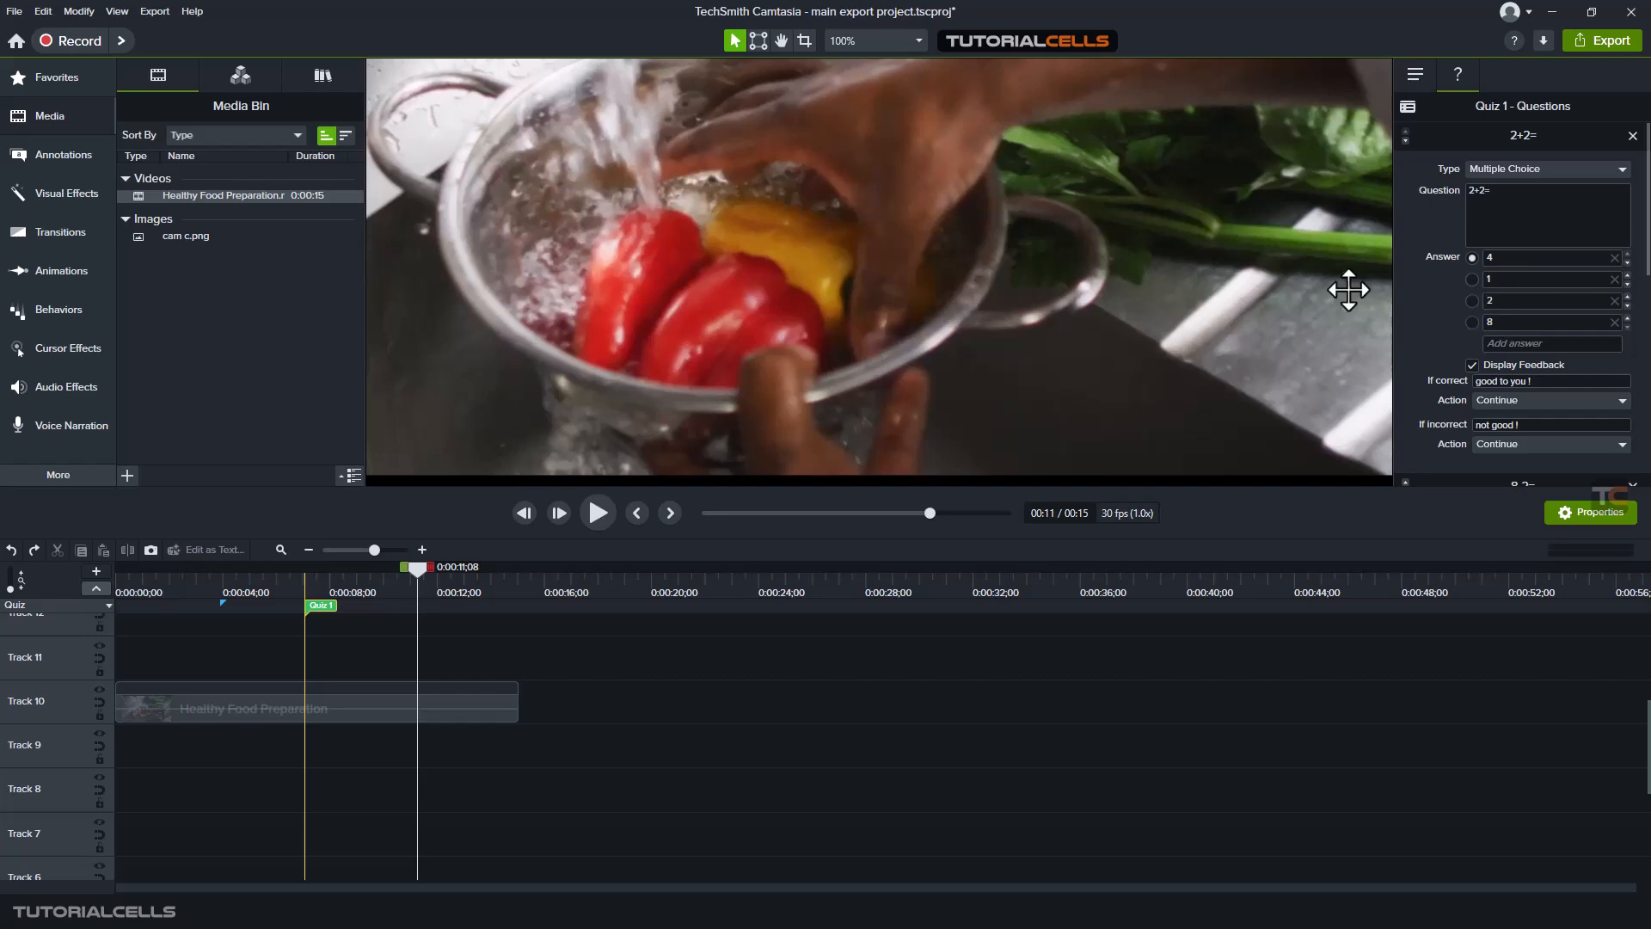
scroll(1471, 351, "down", 1)
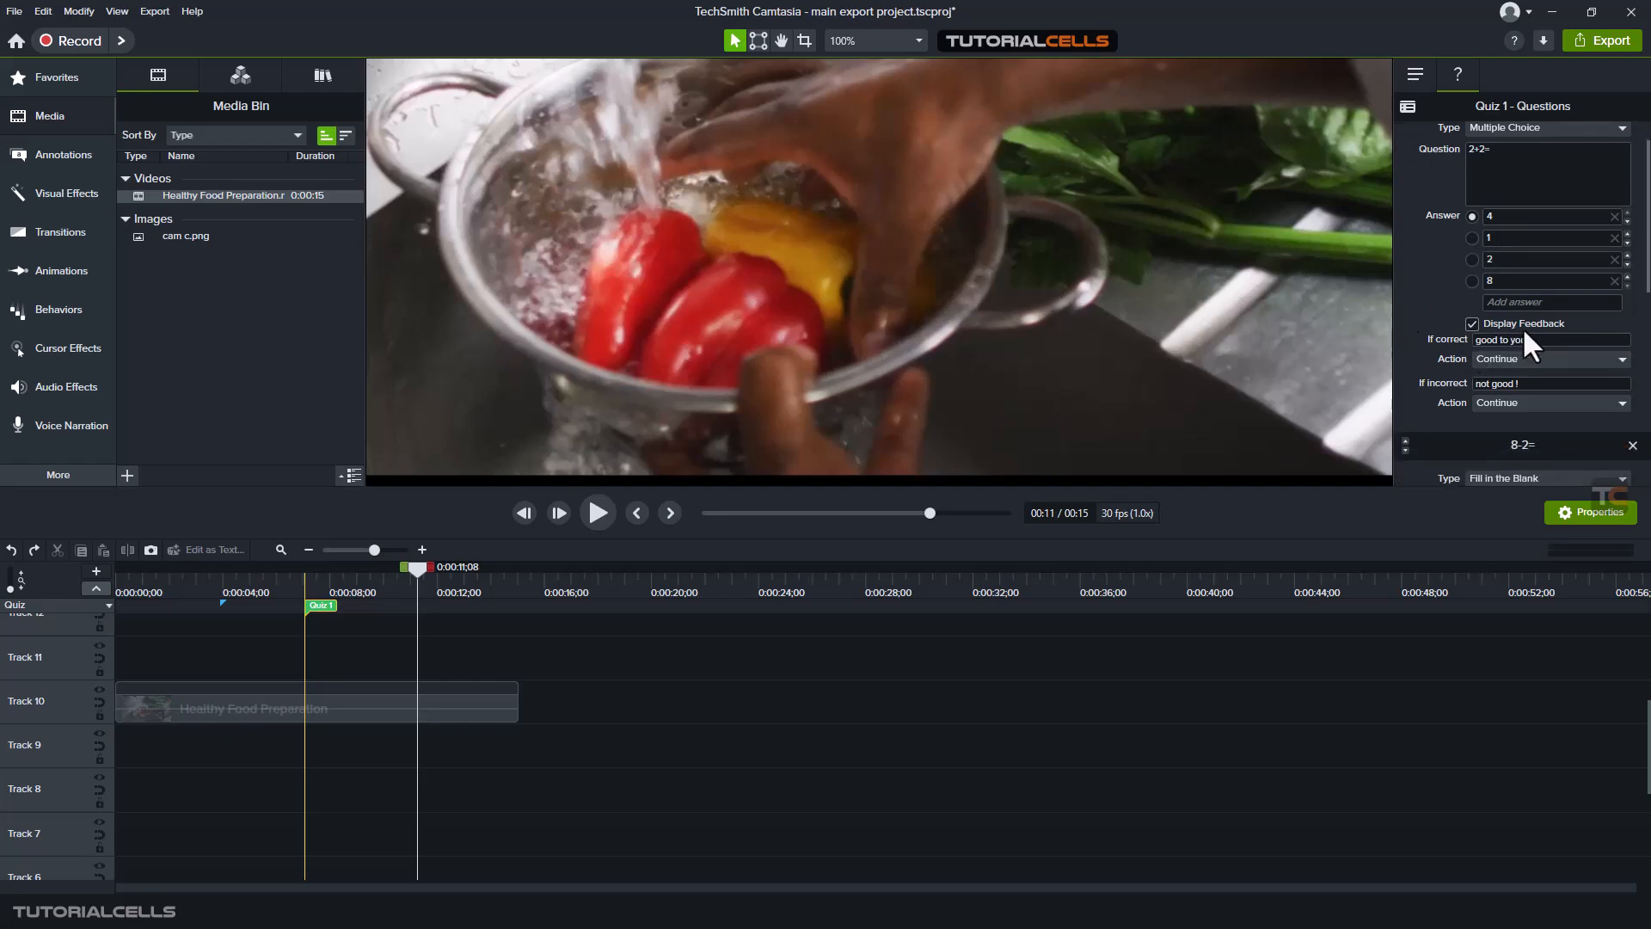
scroll(1534, 337, "down", 4)
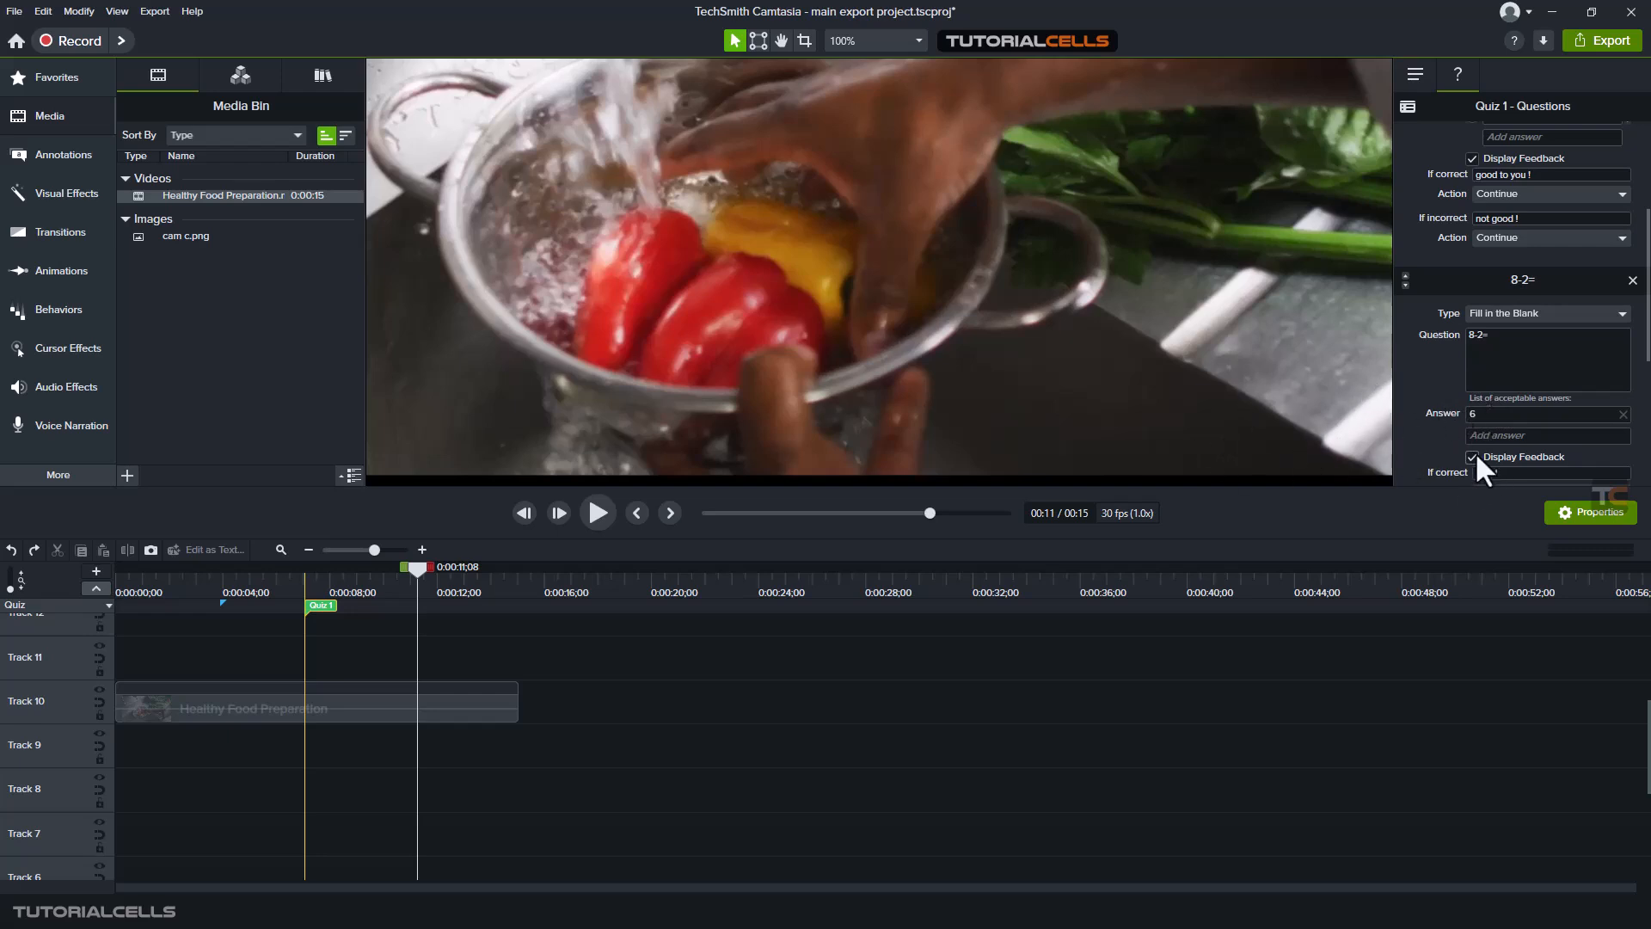
scroll(1472, 449, "down", 3)
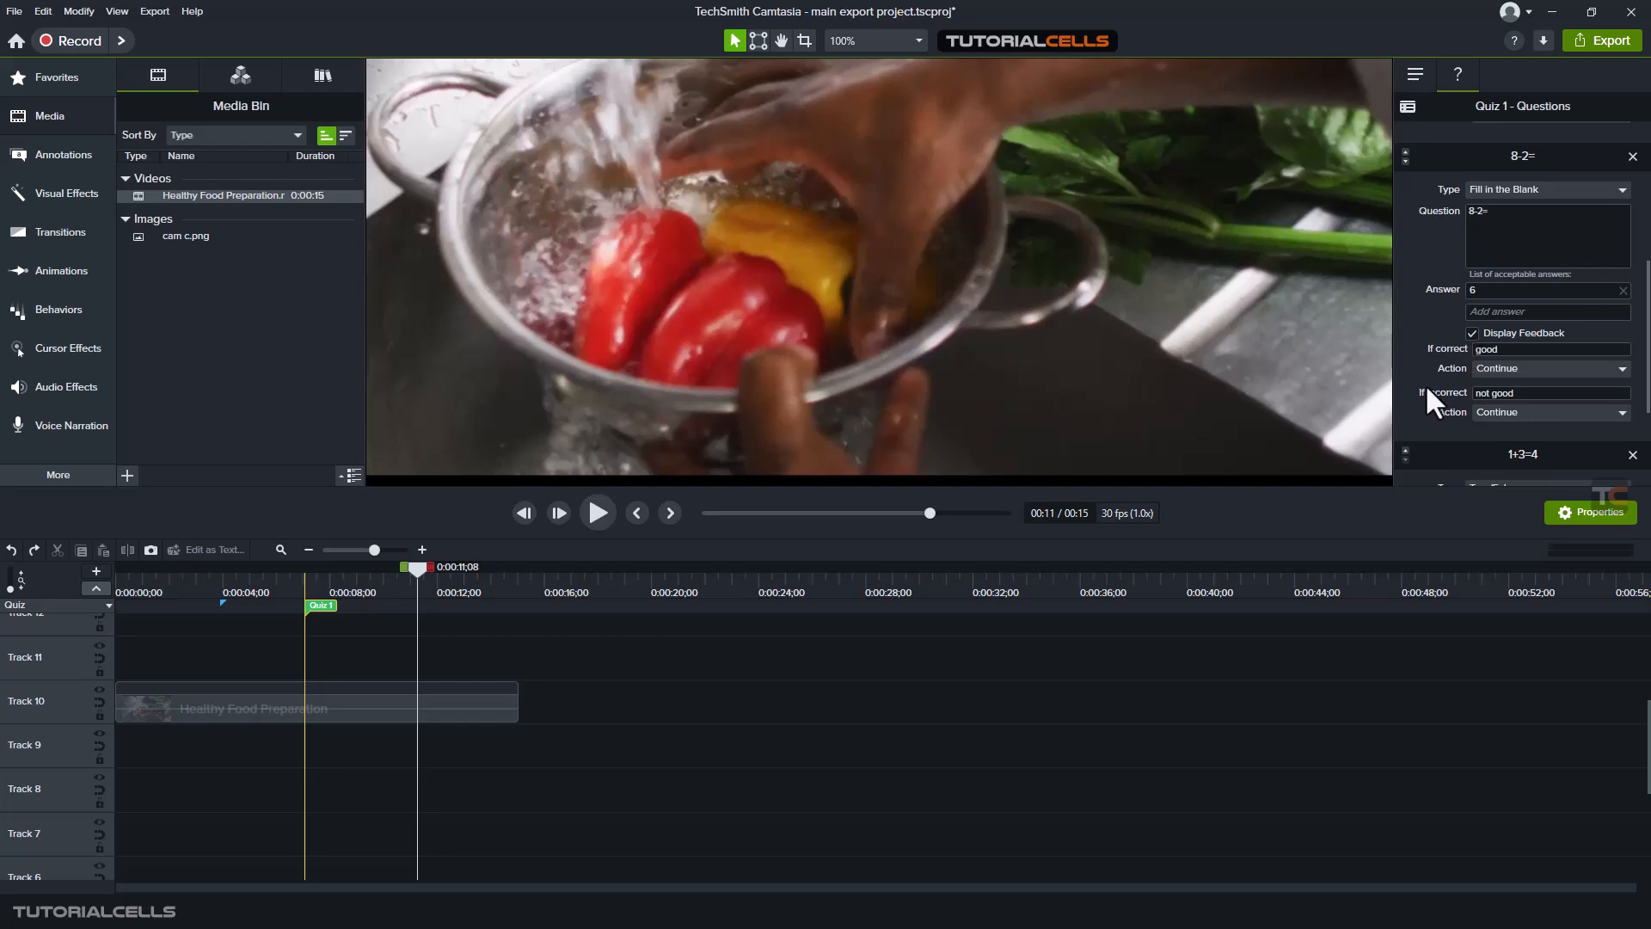
scroll(1427, 379, "up", 1)
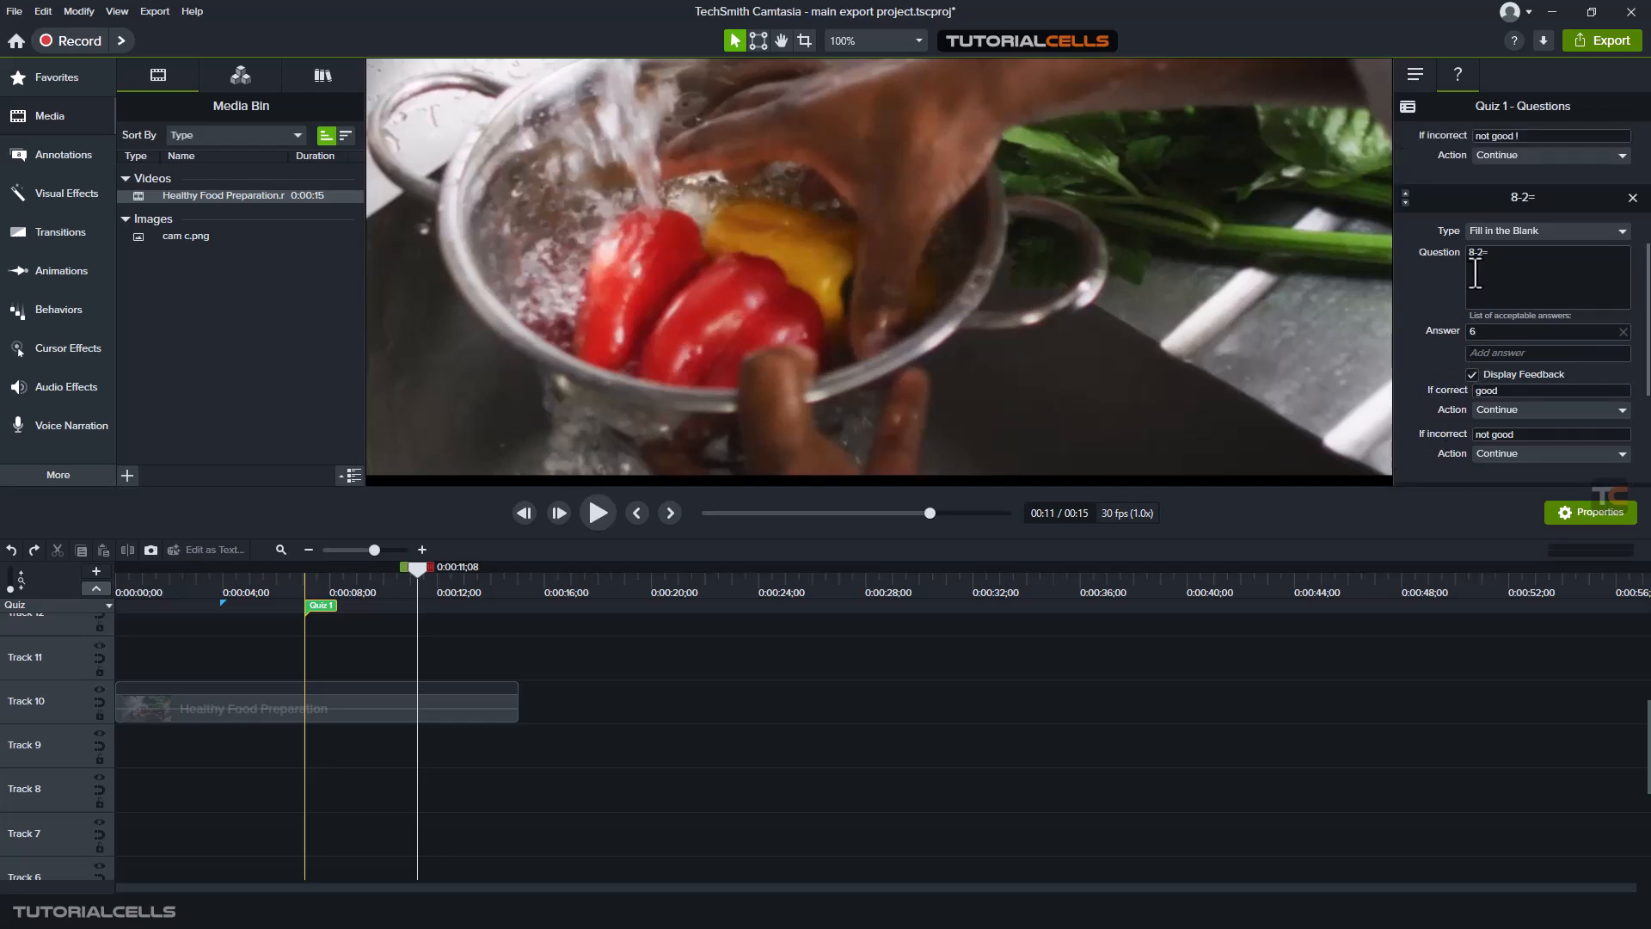
scroll(1457, 299, "down", 4)
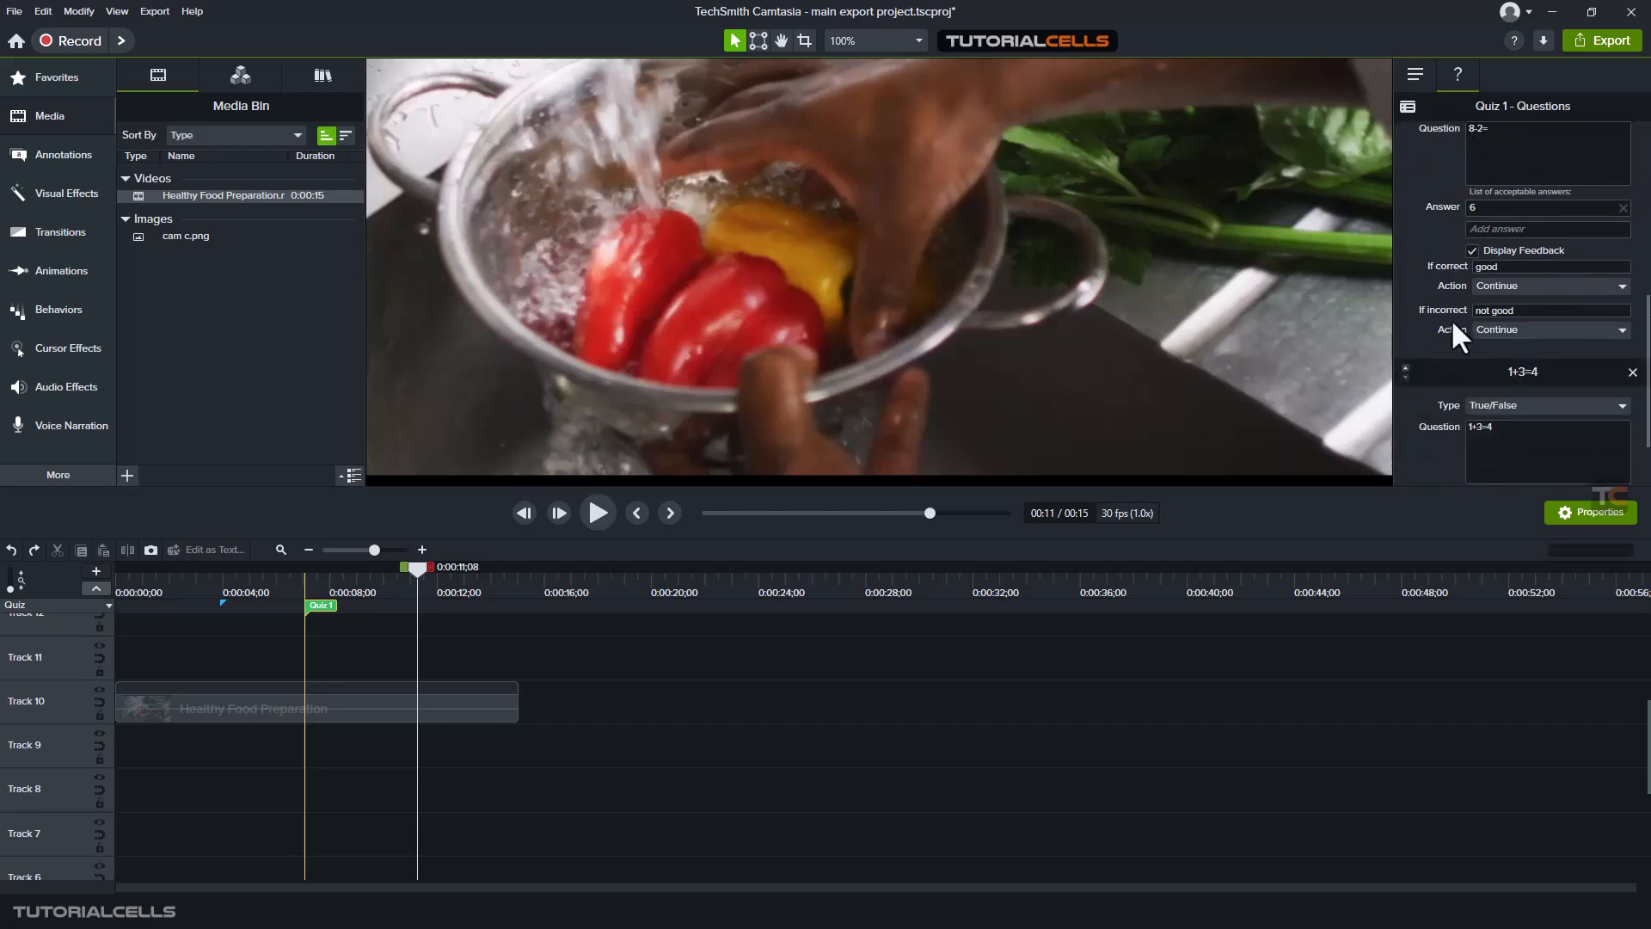
scroll(1509, 365, "down", 1)
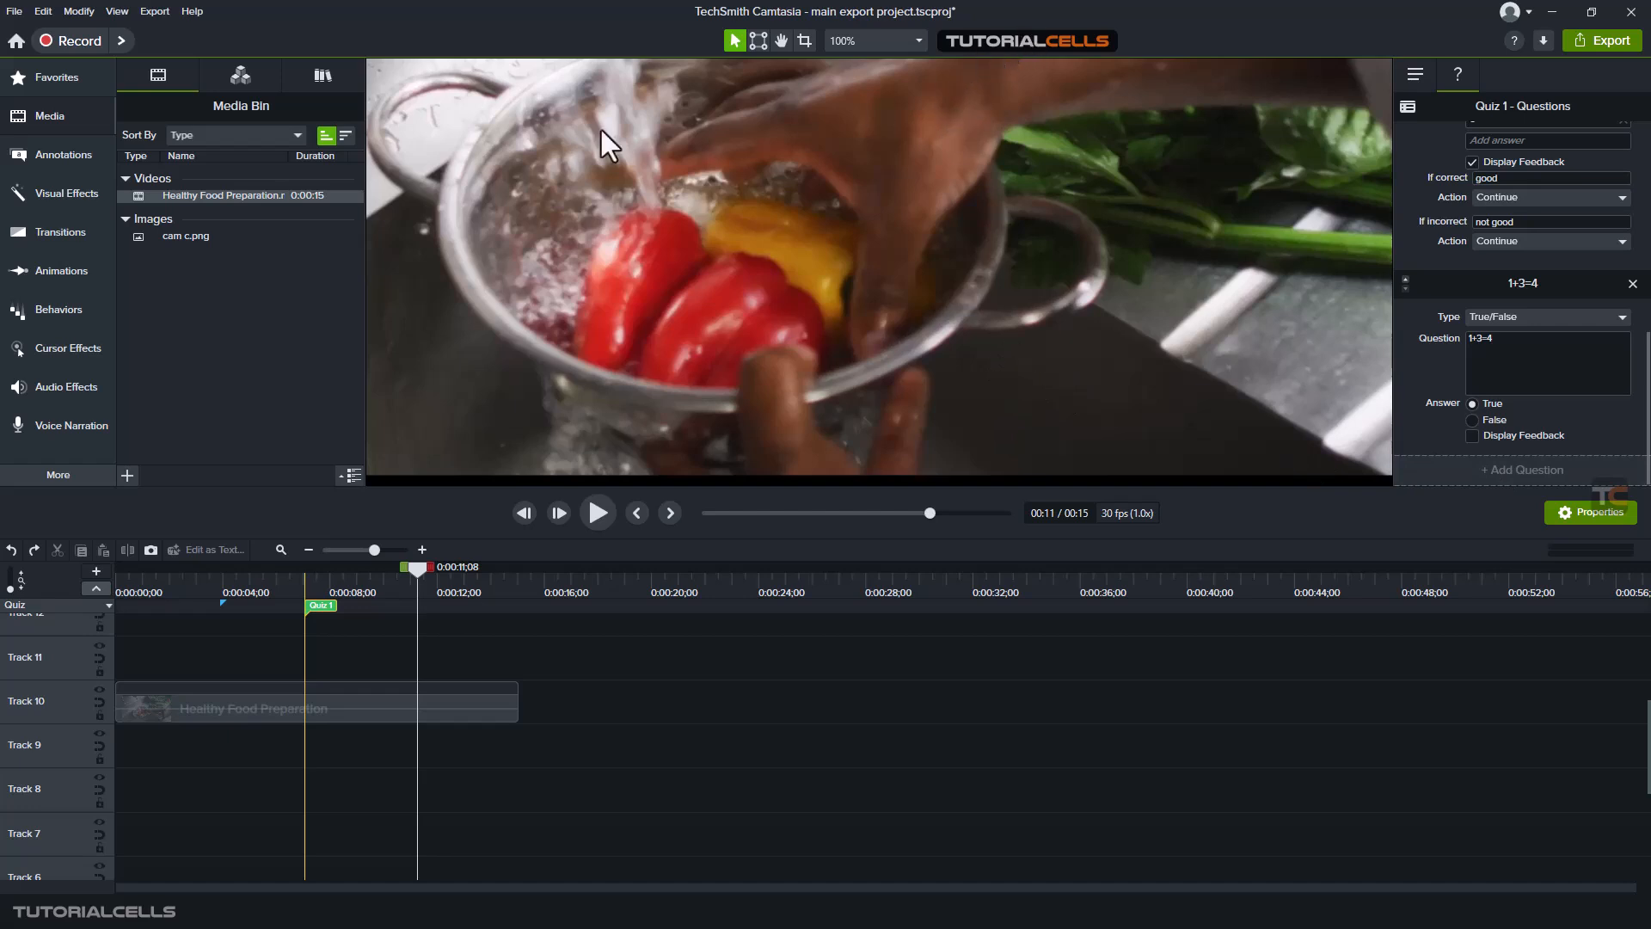
- Examine the file types offered for exporting the project as a local file and cancel the export
left_click(1582, 40)
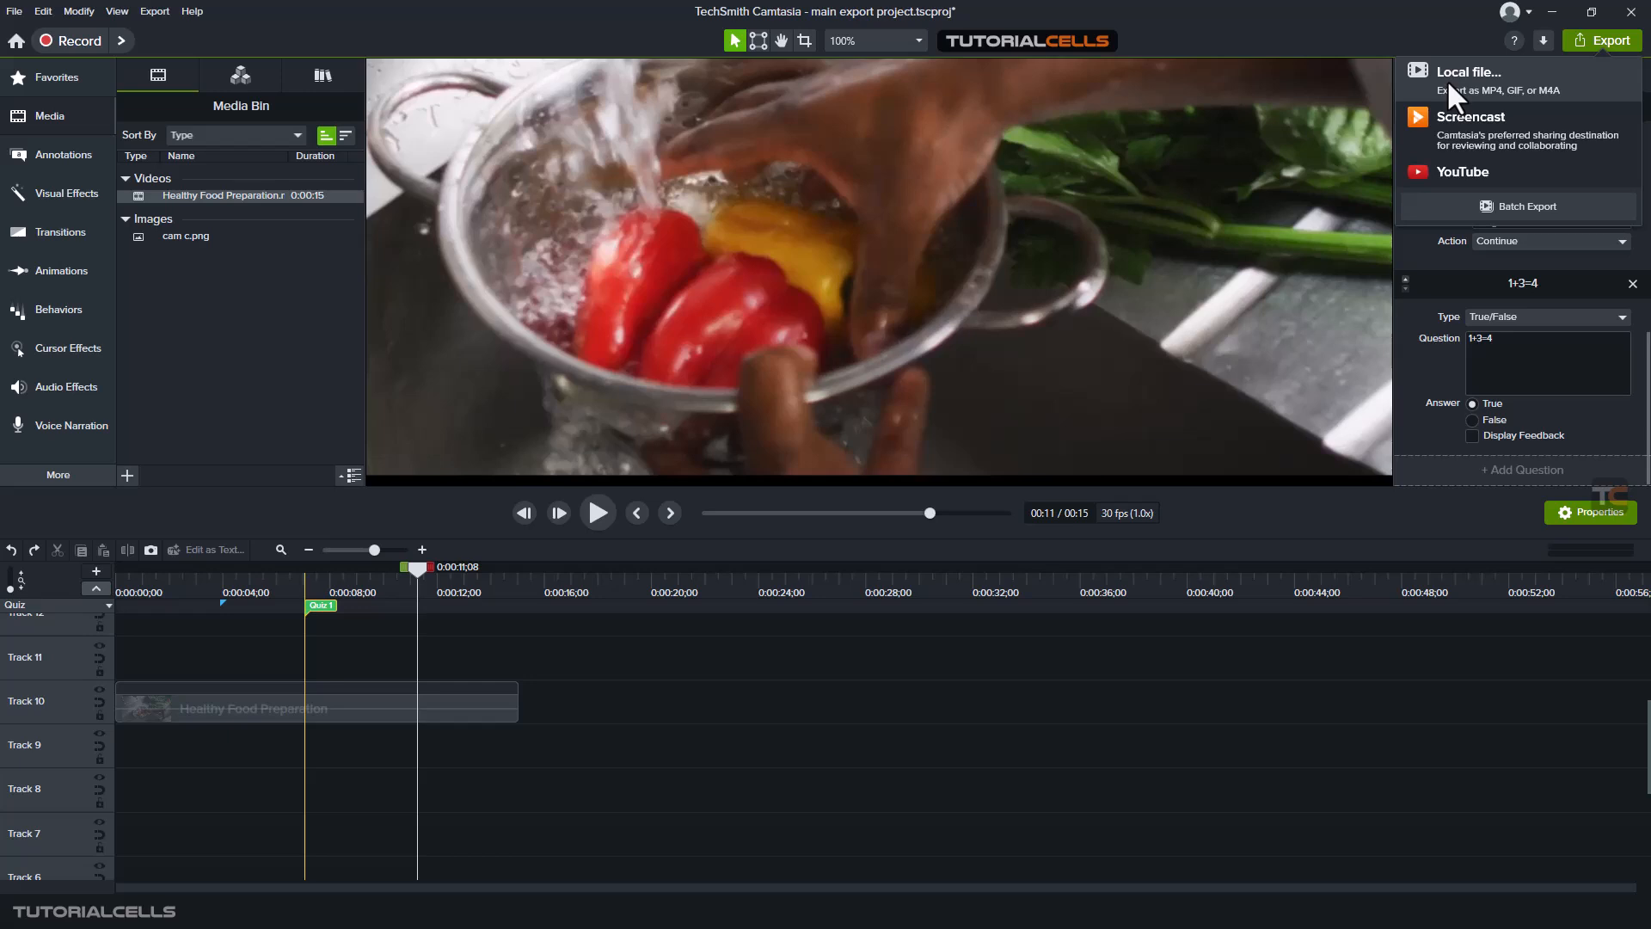
left_click(1446, 79)
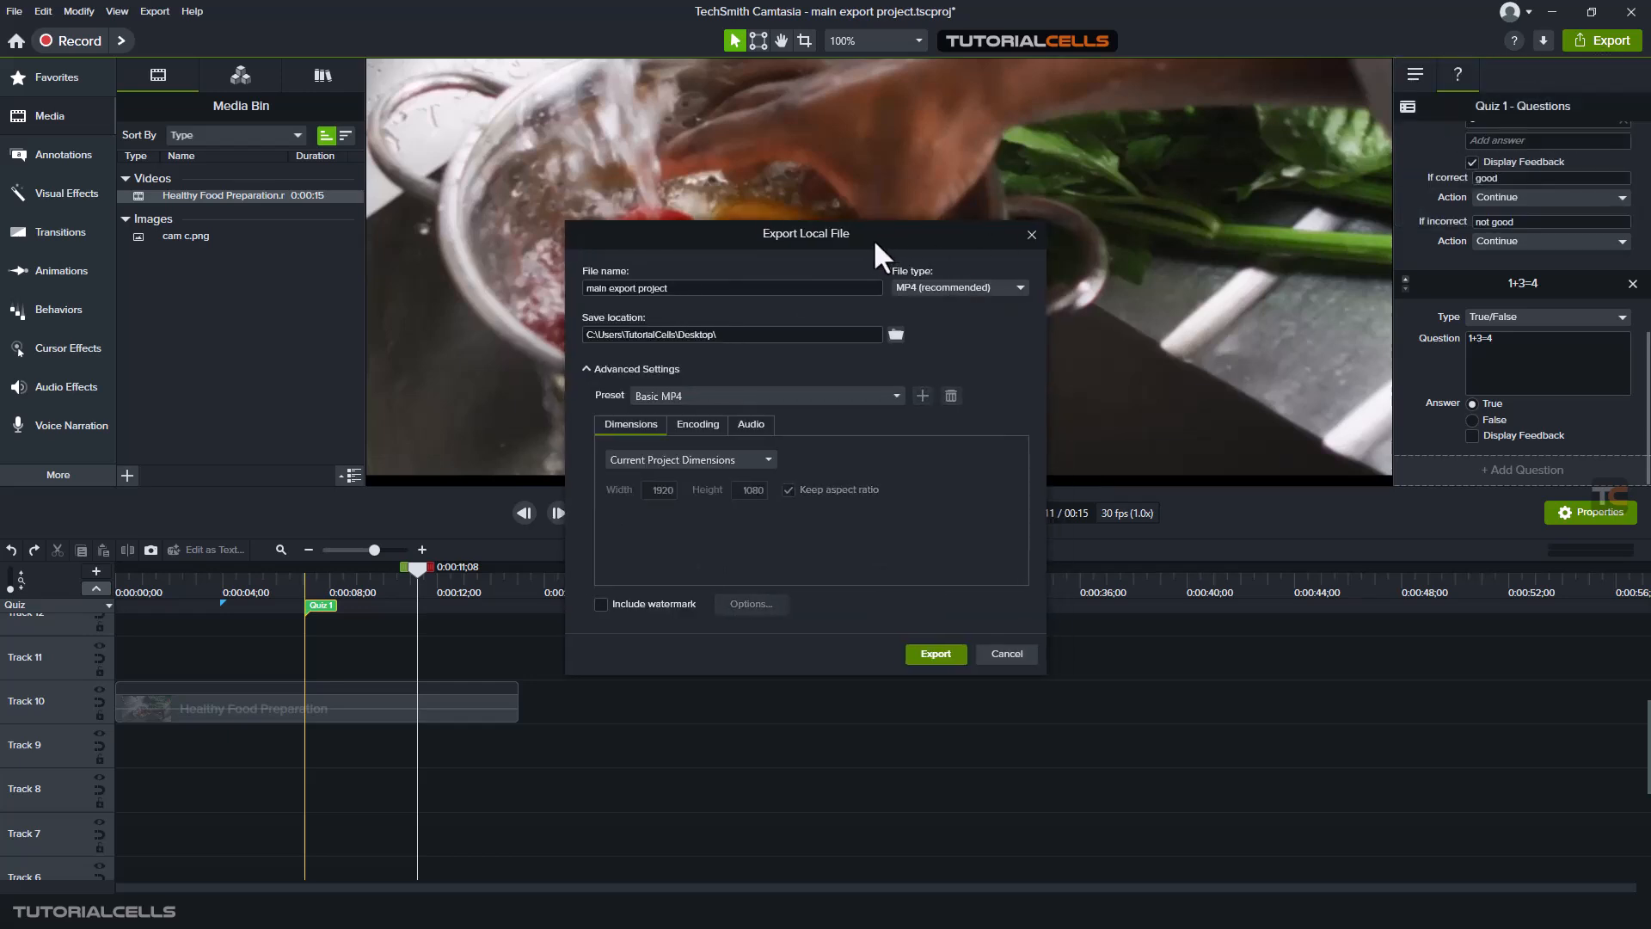
left_click(916, 287)
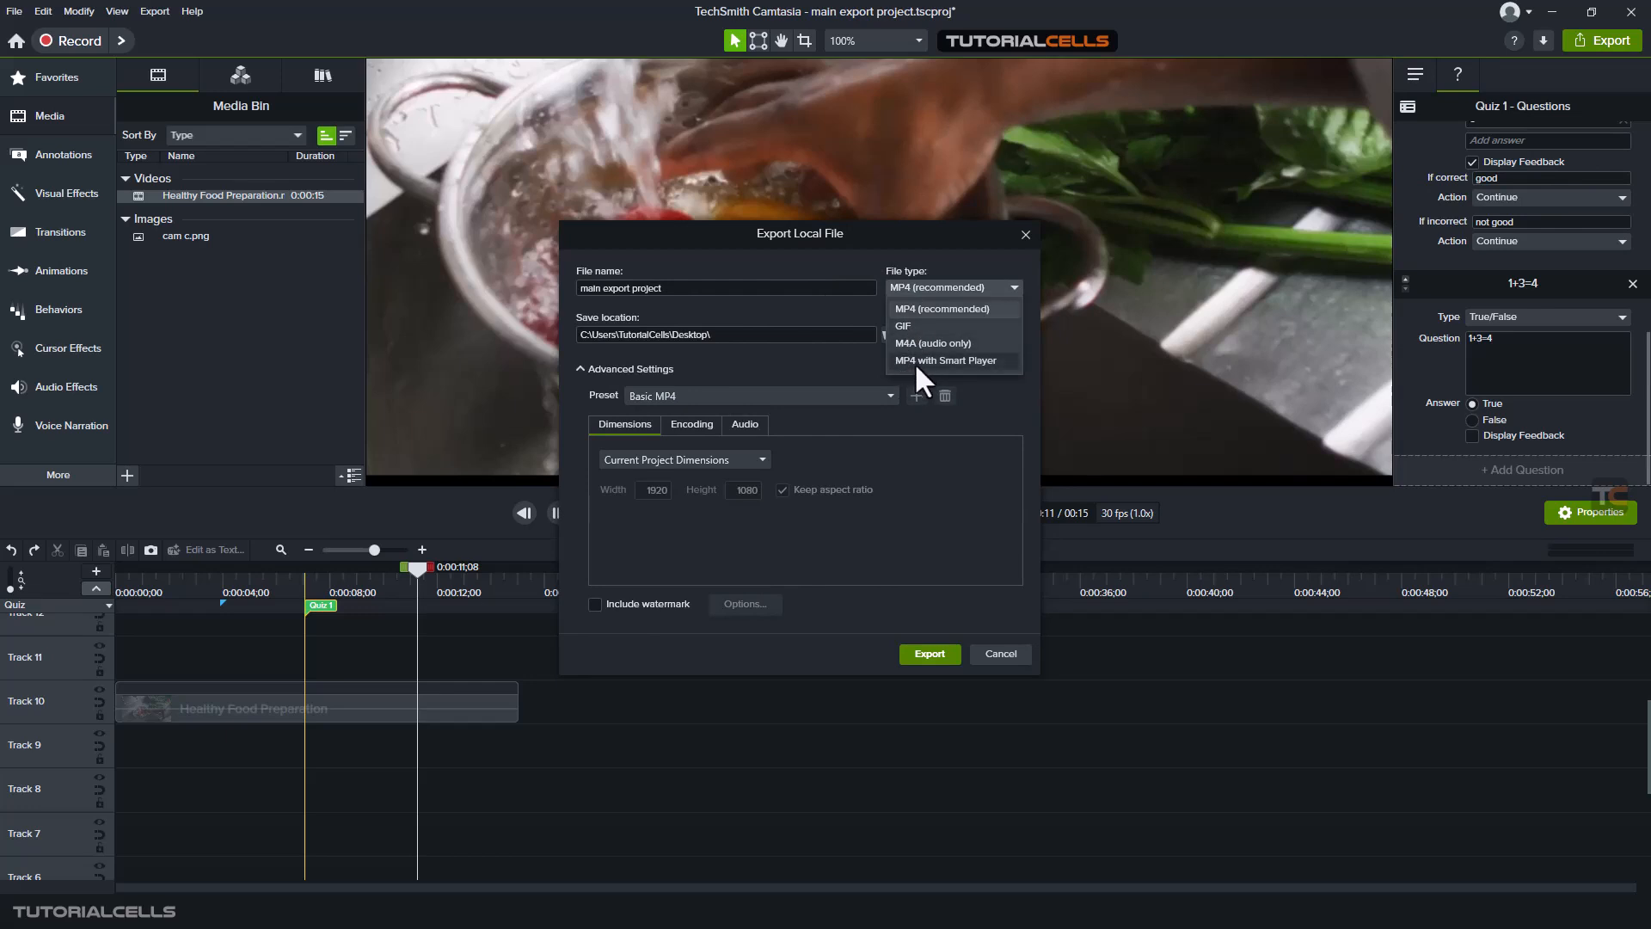
left_click(827, 359)
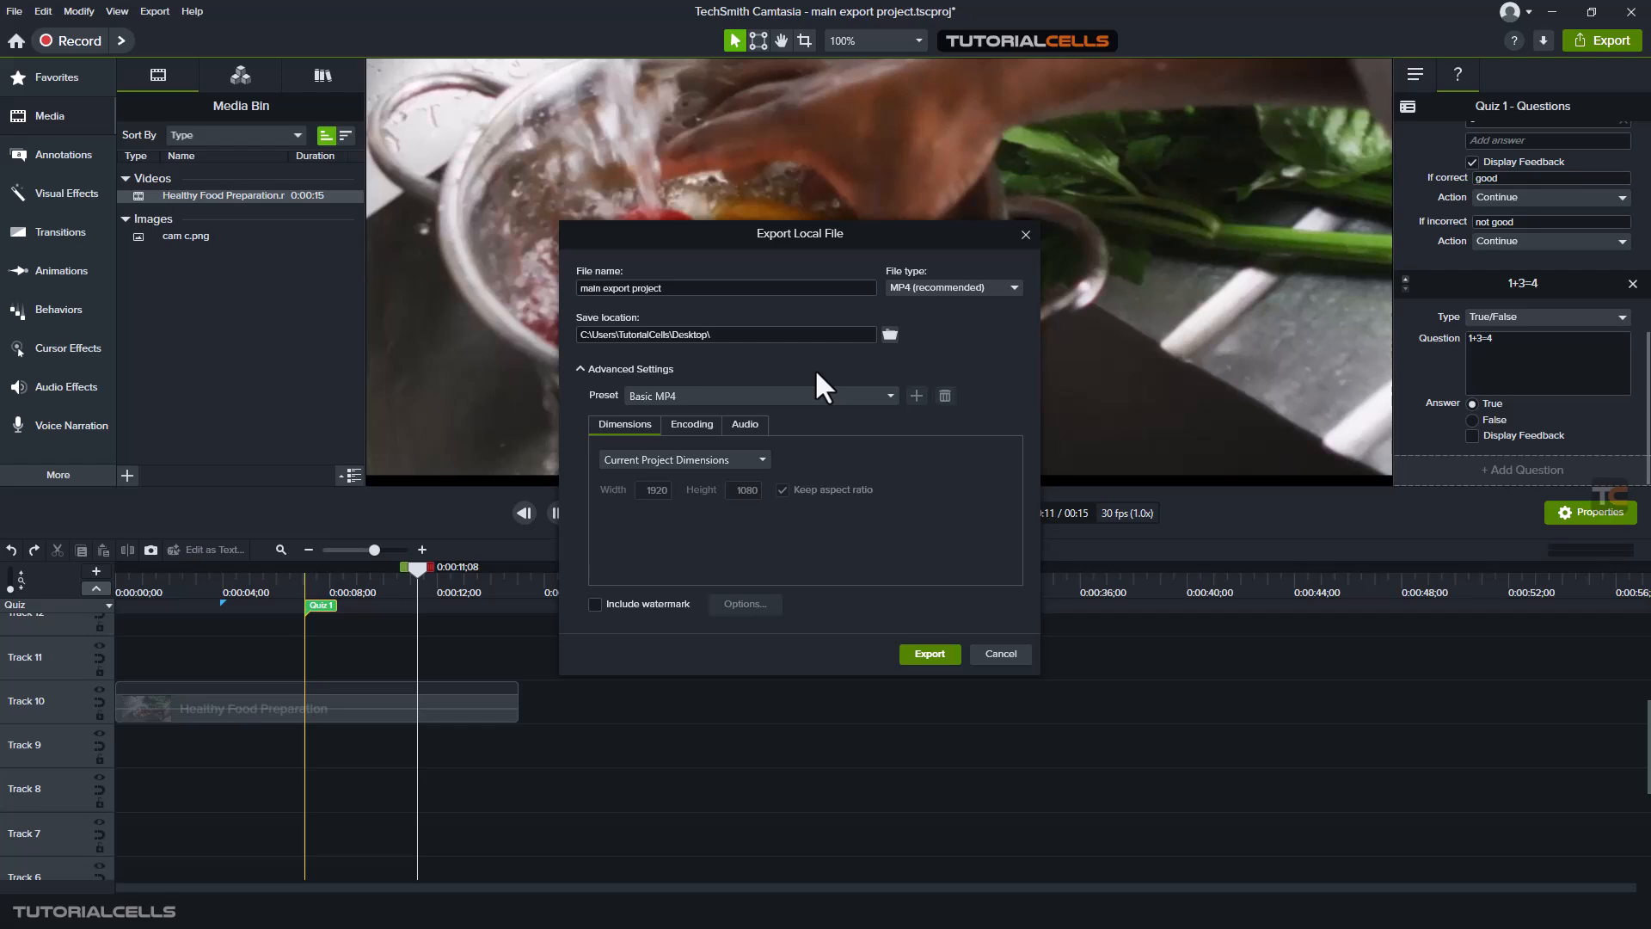
left_click_drag(884, 244, 899, 242)
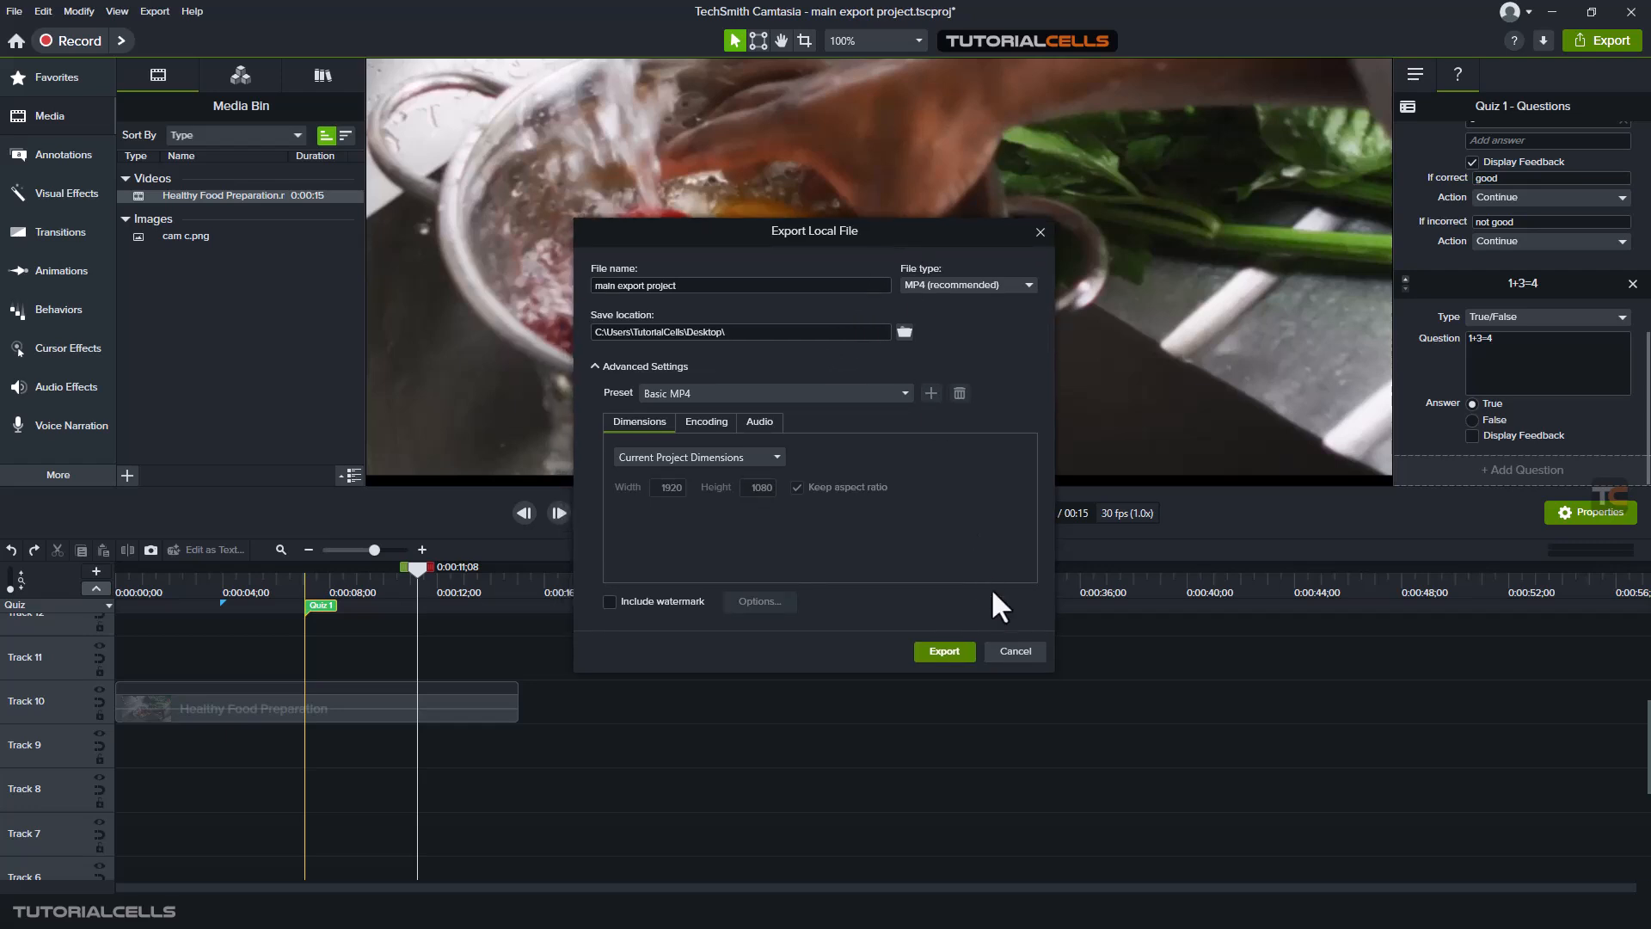
left_click(1013, 651)
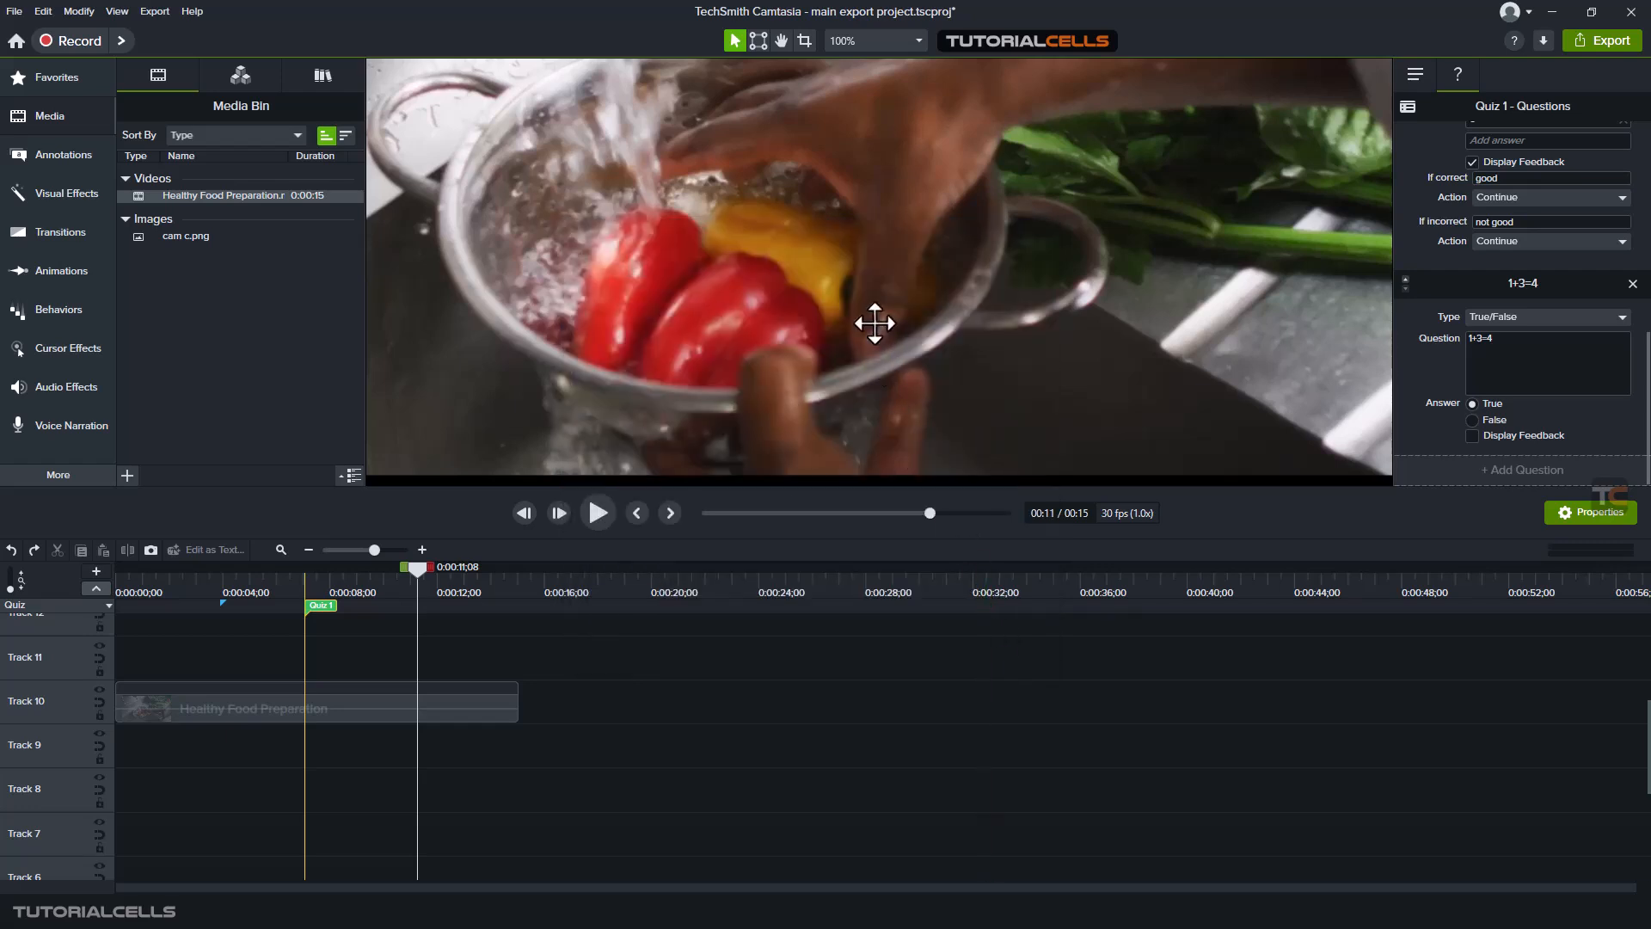